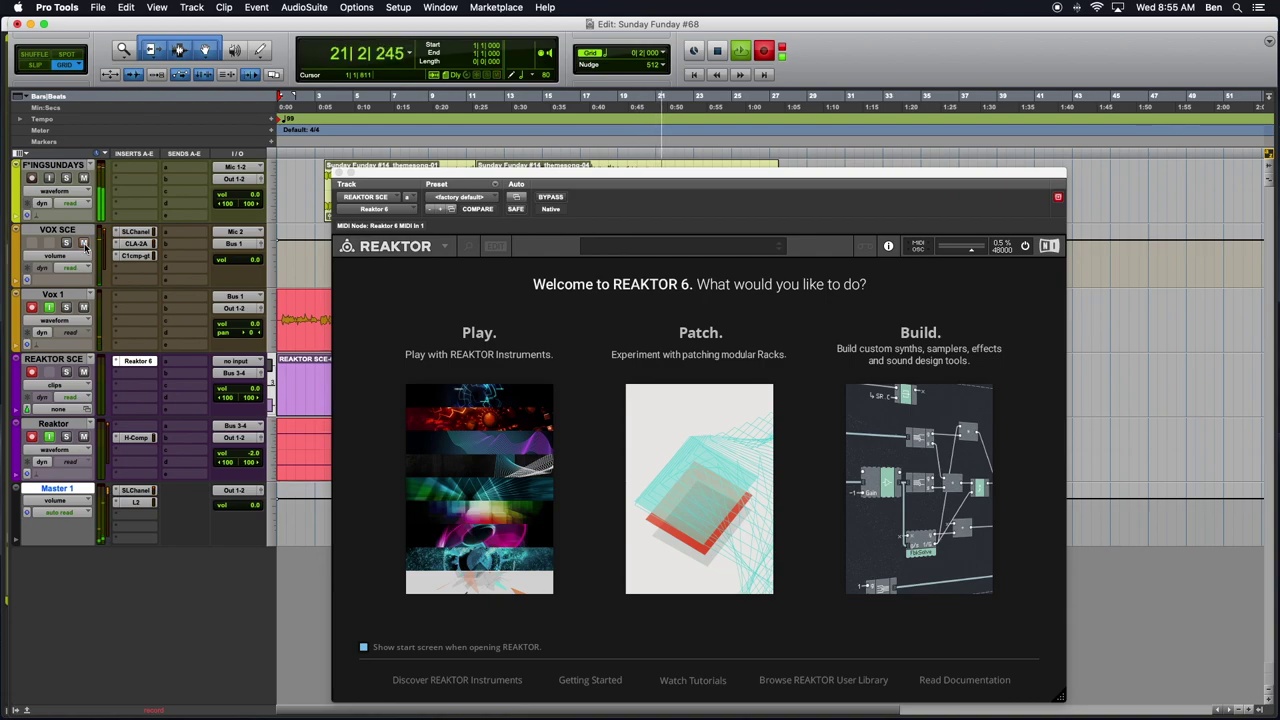
- Open a new modular rack for patching and reposition and widen the plugin window
left_click(693, 508)
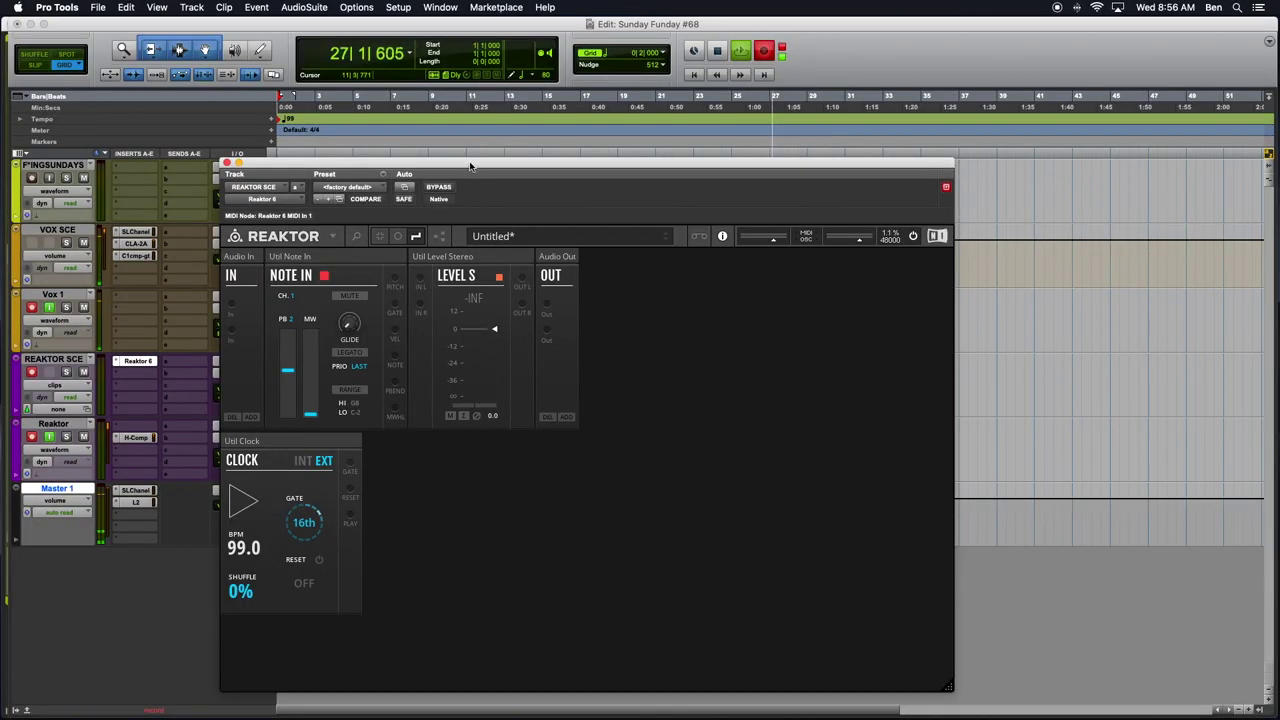
left_click_drag(470, 165, 376, 165)
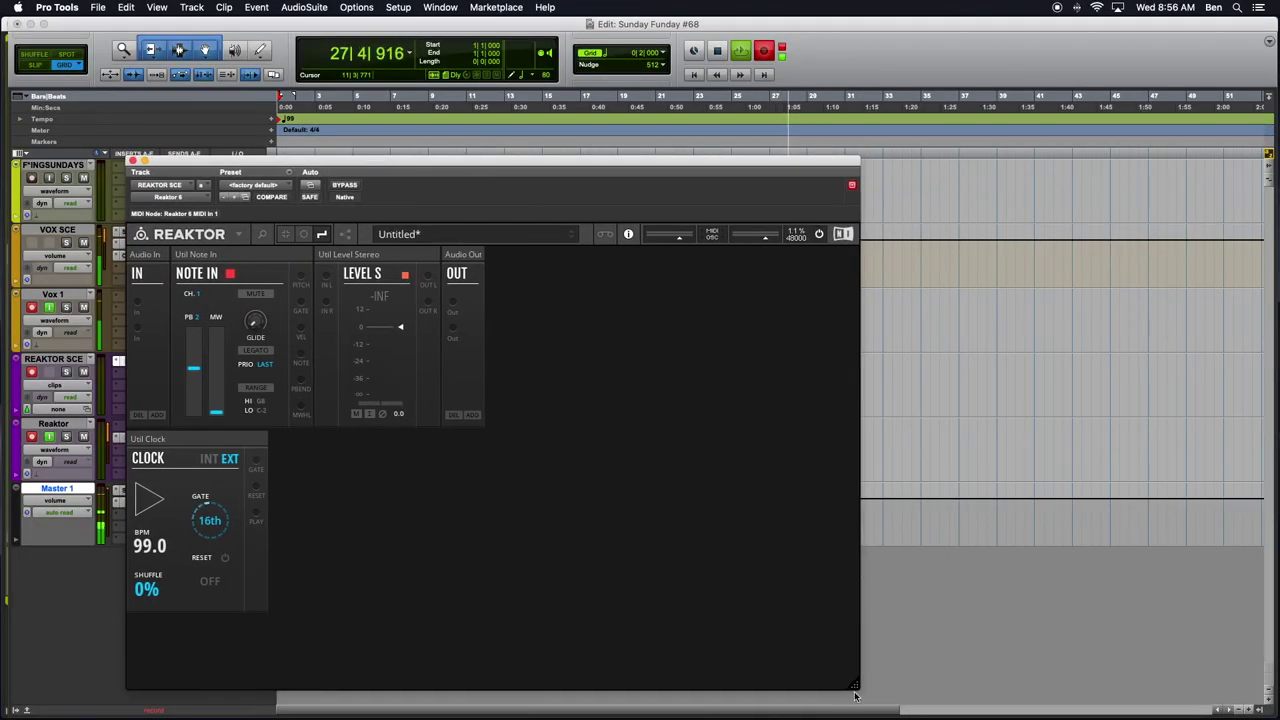
left_click_drag(855, 692, 1020, 688)
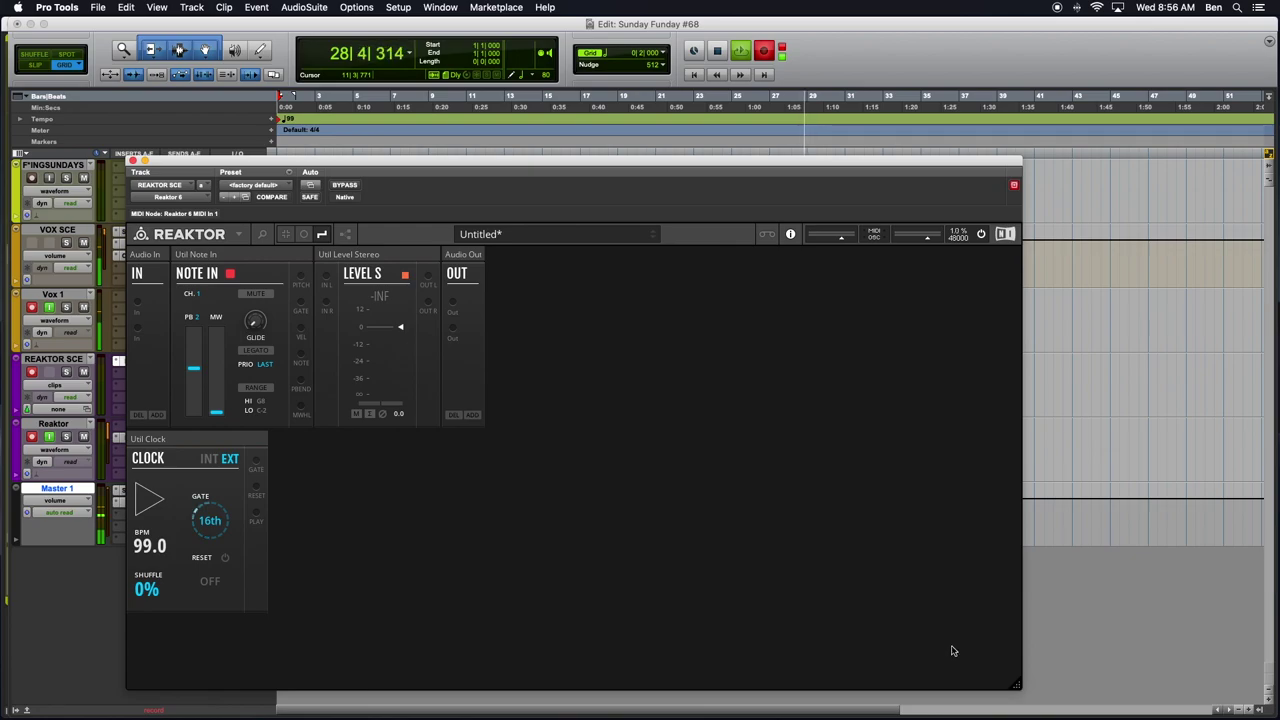
- Add the Toy Box Sampling Pack SEQ-Sequence module and place it directly beside the Clock module
type("Toy Box")
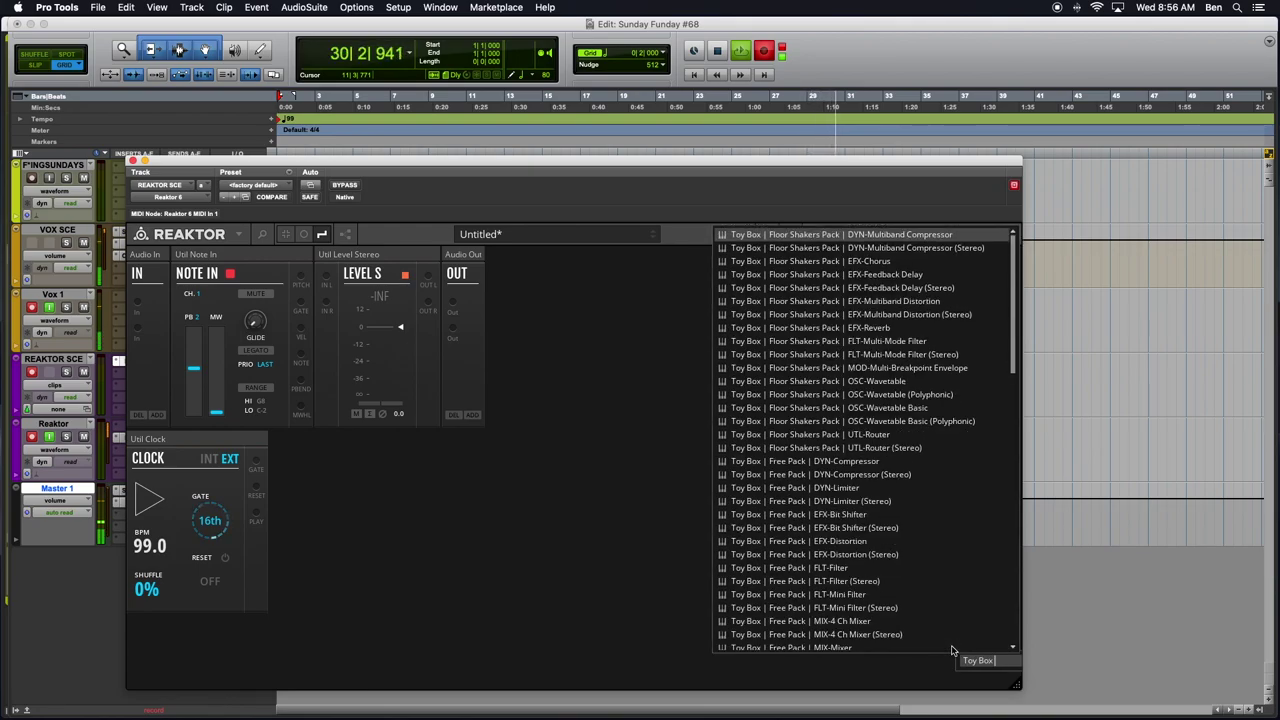
type(" Samp")
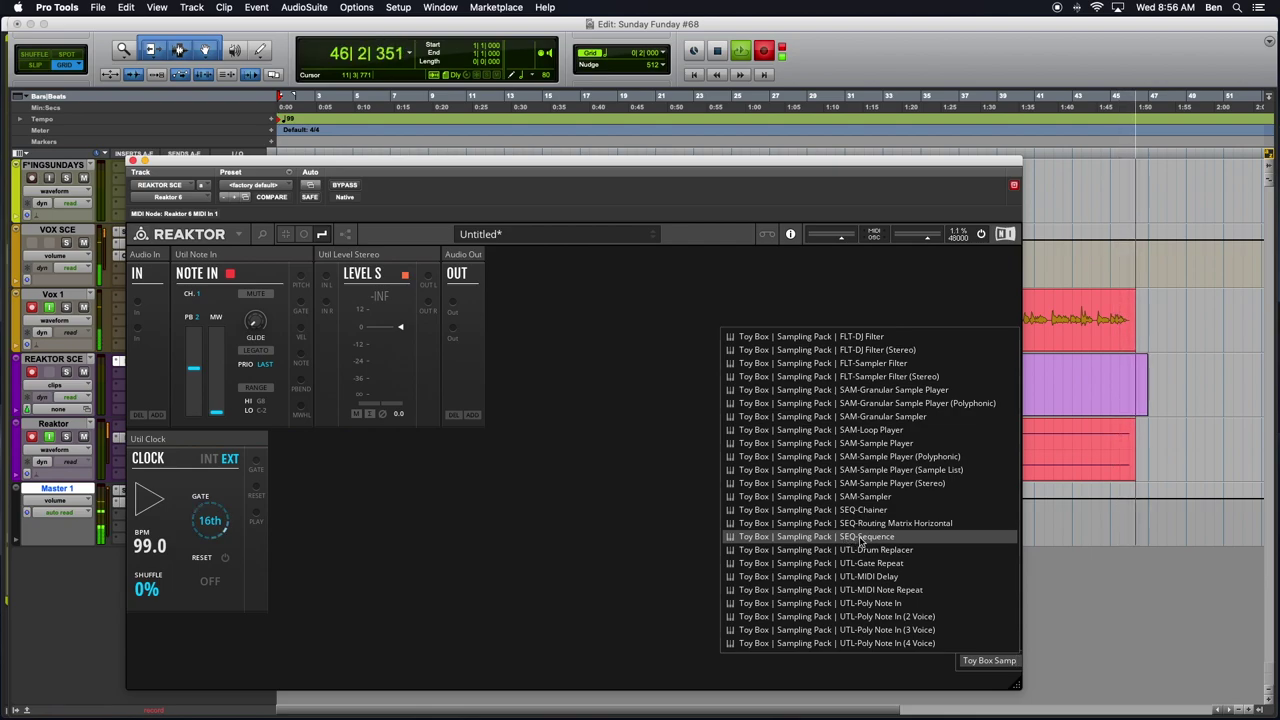
left_click(860, 537)
scroll(489, 640, "down", 3)
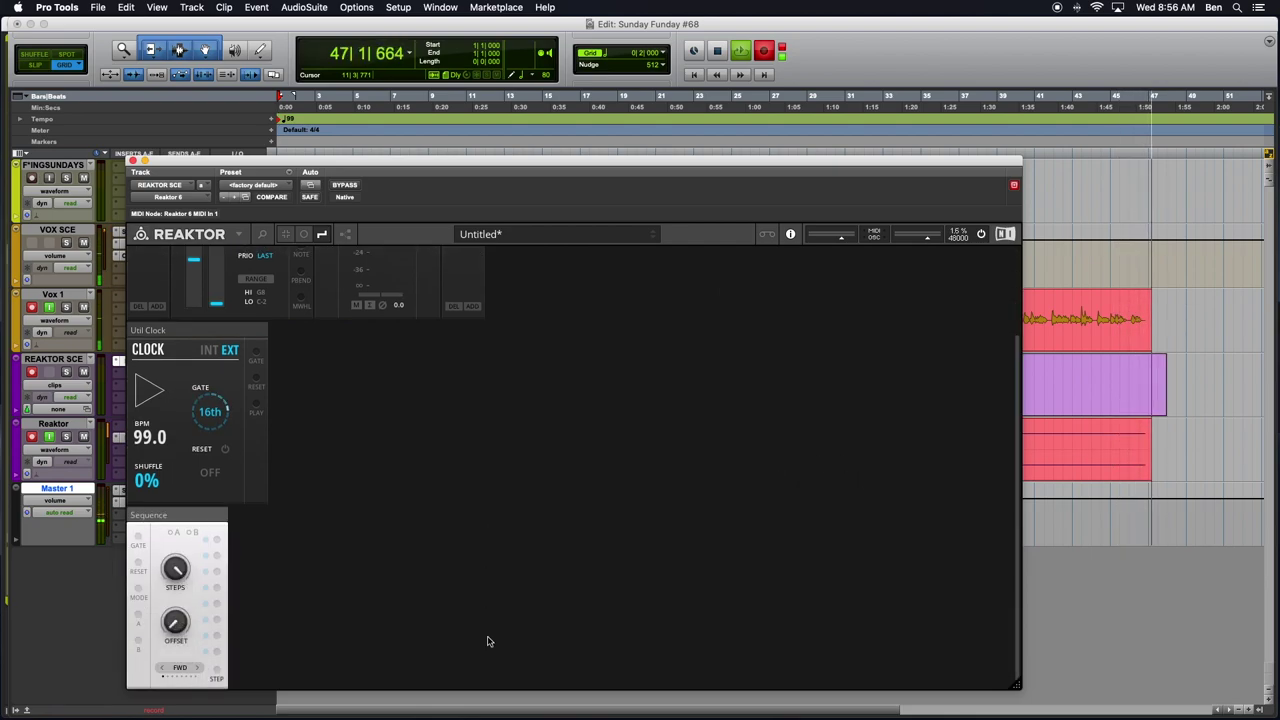
left_click_drag(191, 532, 324, 357)
scroll(429, 543, "up", 3)
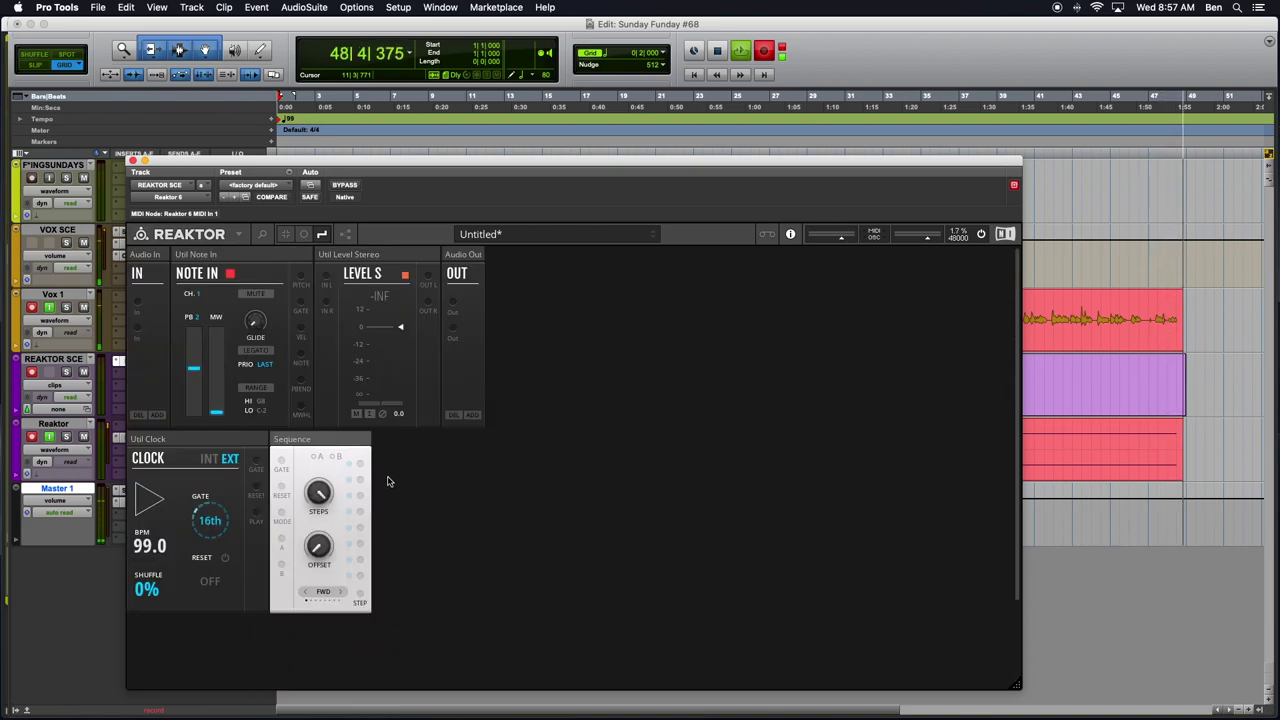
- Add the Toy Box Sampling Pack SEQ-Routing Matrix Horizontal module to the rack
double_click(656, 498)
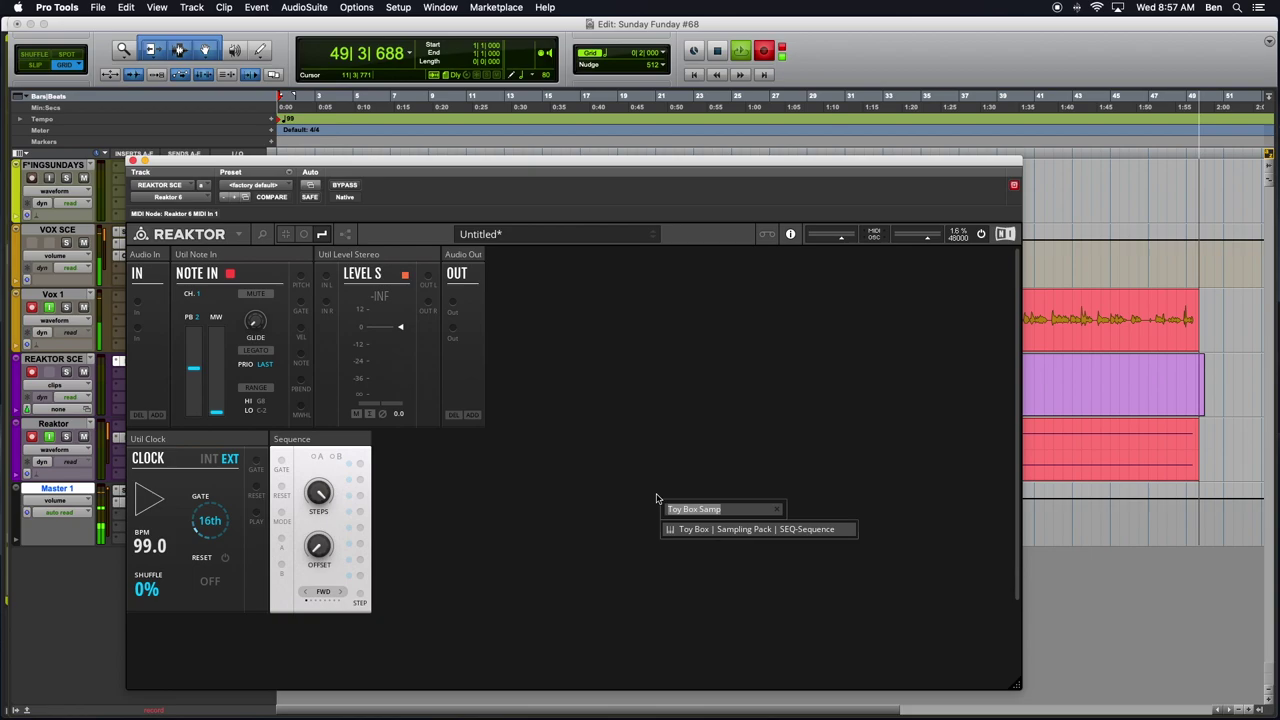
type("Toy Box Rout")
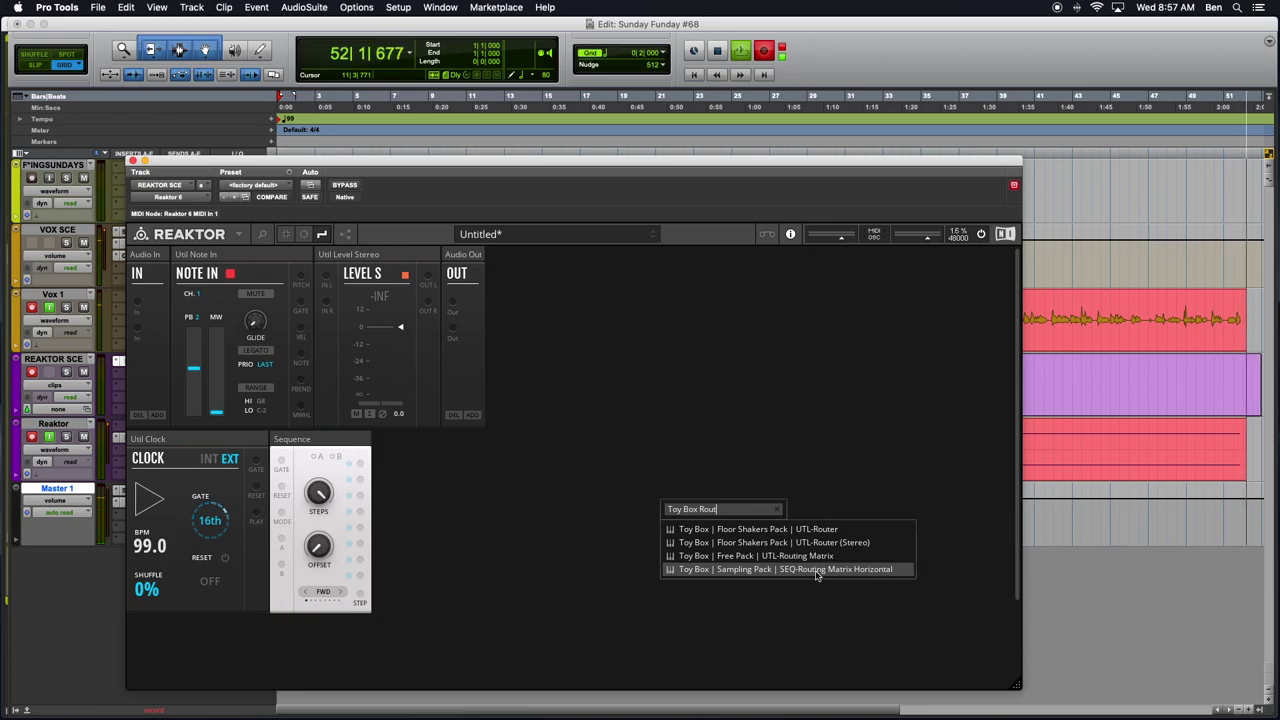
left_click(817, 570)
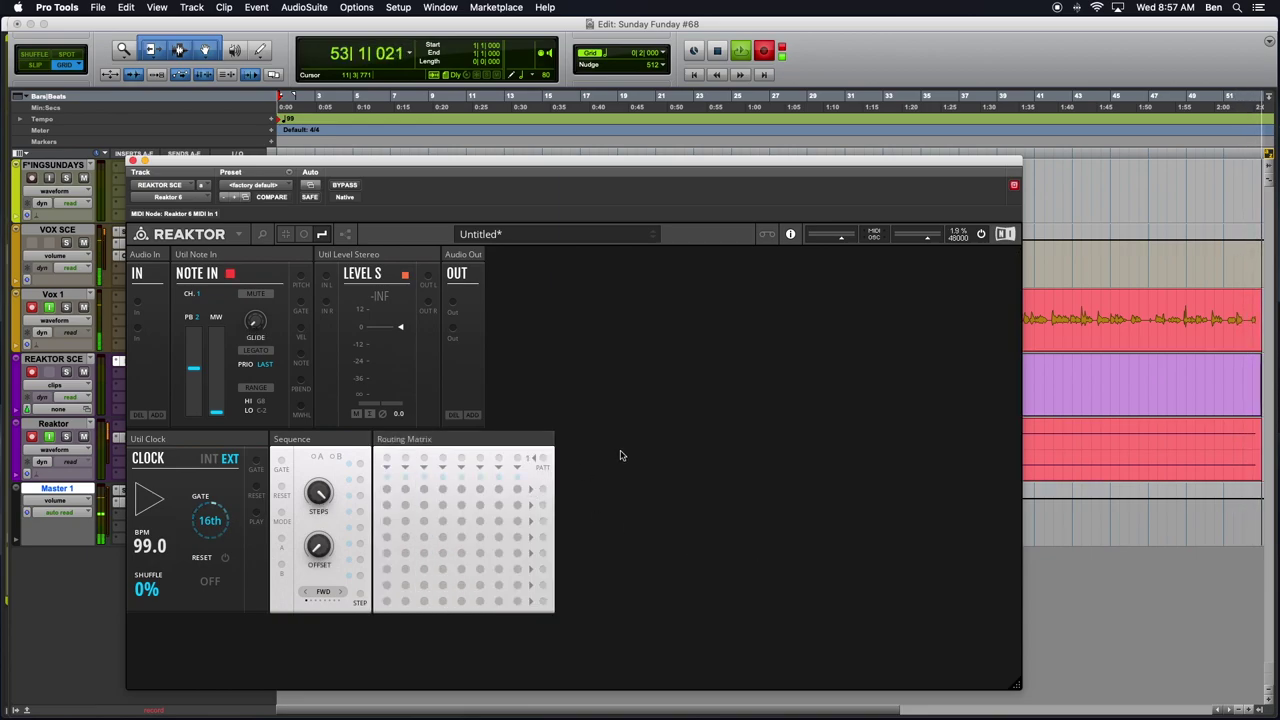
- Add the Toy Box Free Pack OSC-Drums module and place it in the upper row after the Audio Out module
double_click(766, 439)
type("Toy Box Drum")
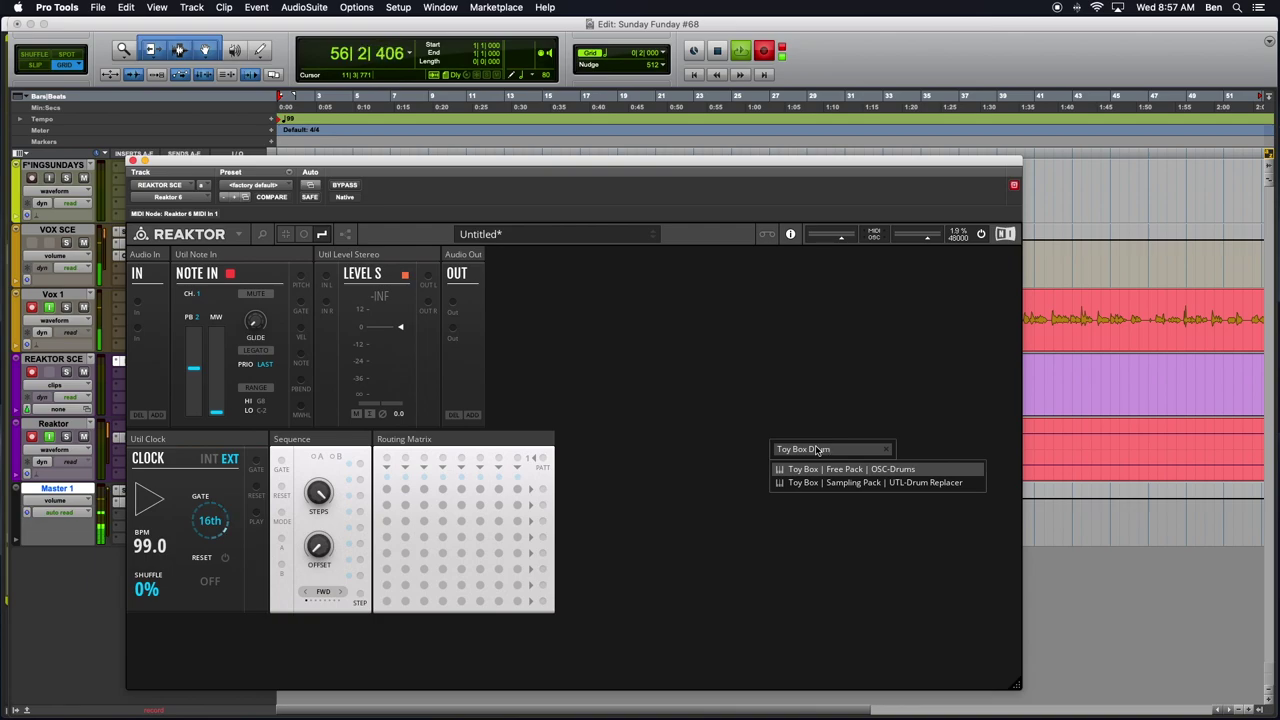
left_click(866, 474)
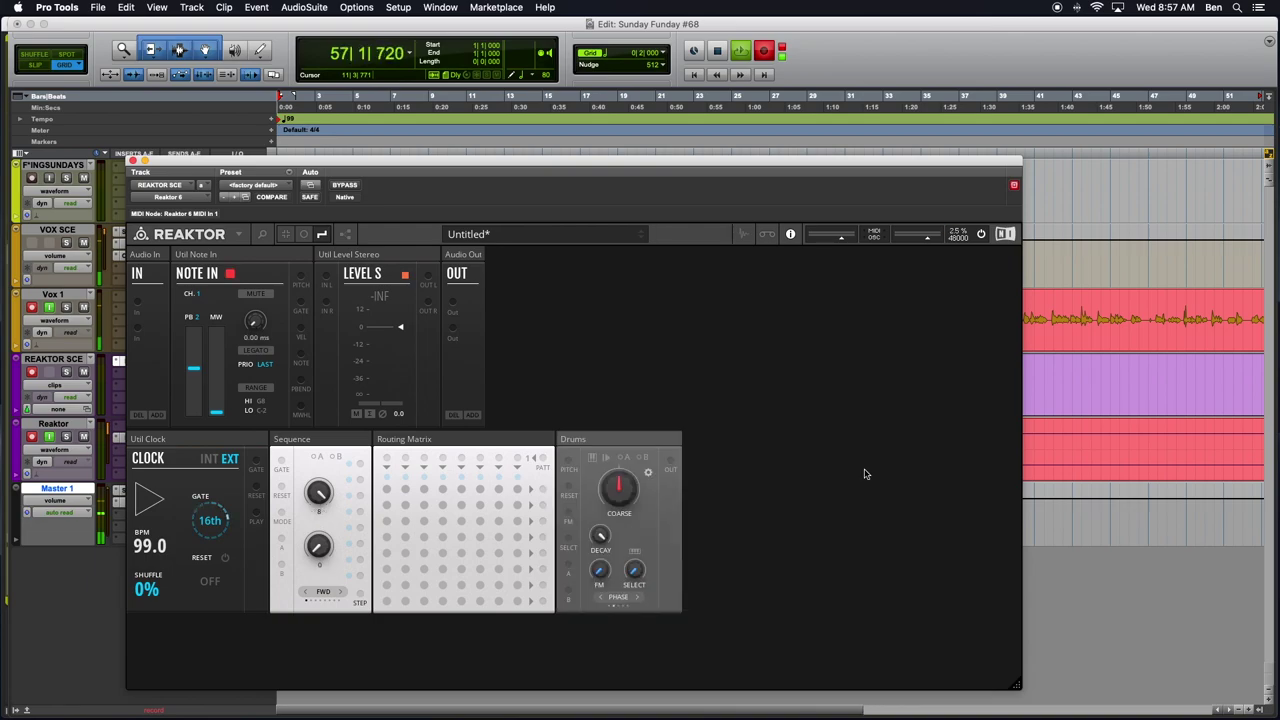
left_click_drag(620, 442, 550, 256)
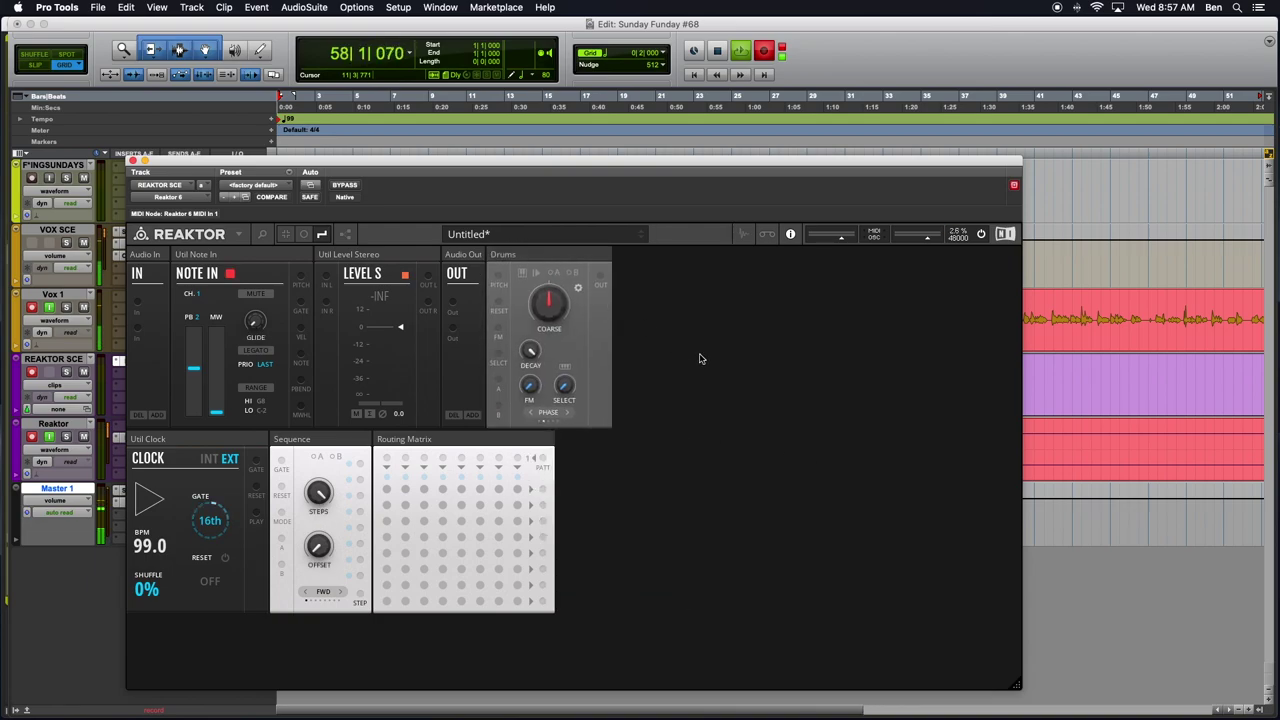
- Duplicate the Drums module twice so that three Drums modules sit side by side in the upper row
right_click(561, 263)
left_click(589, 290)
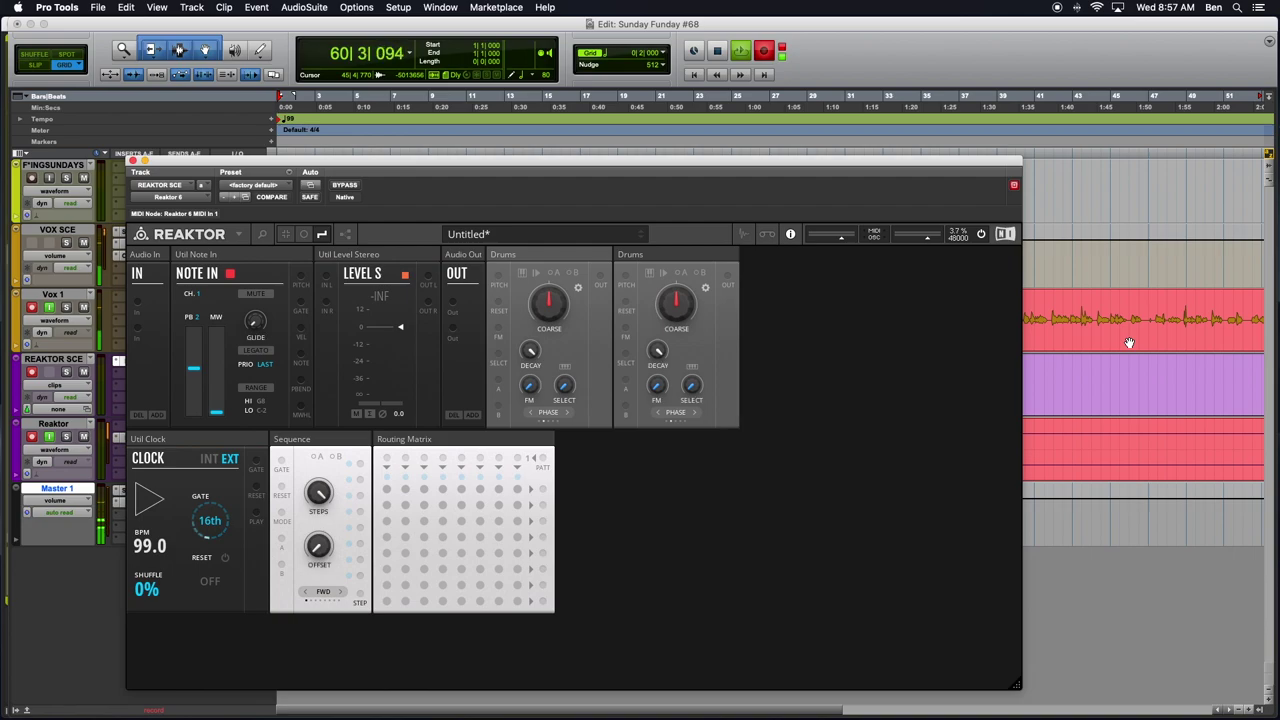
key("r")
key("r")
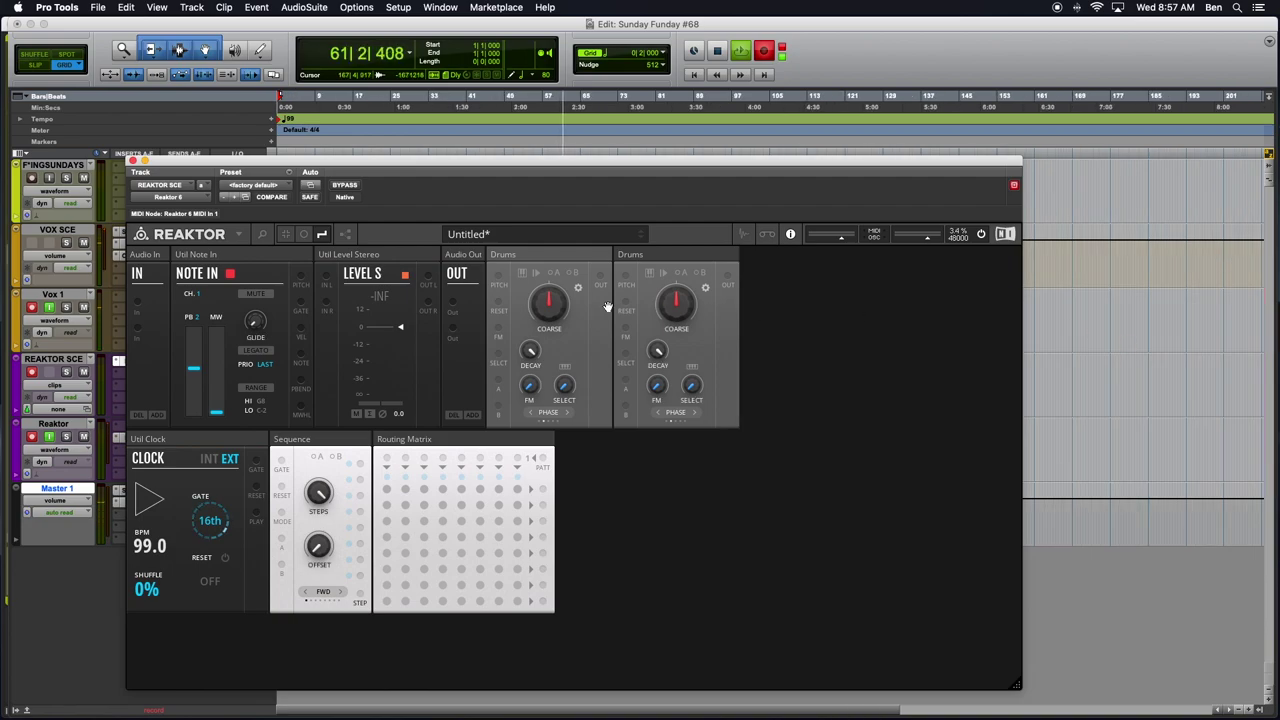
scroll(1190, 329, "down", 2)
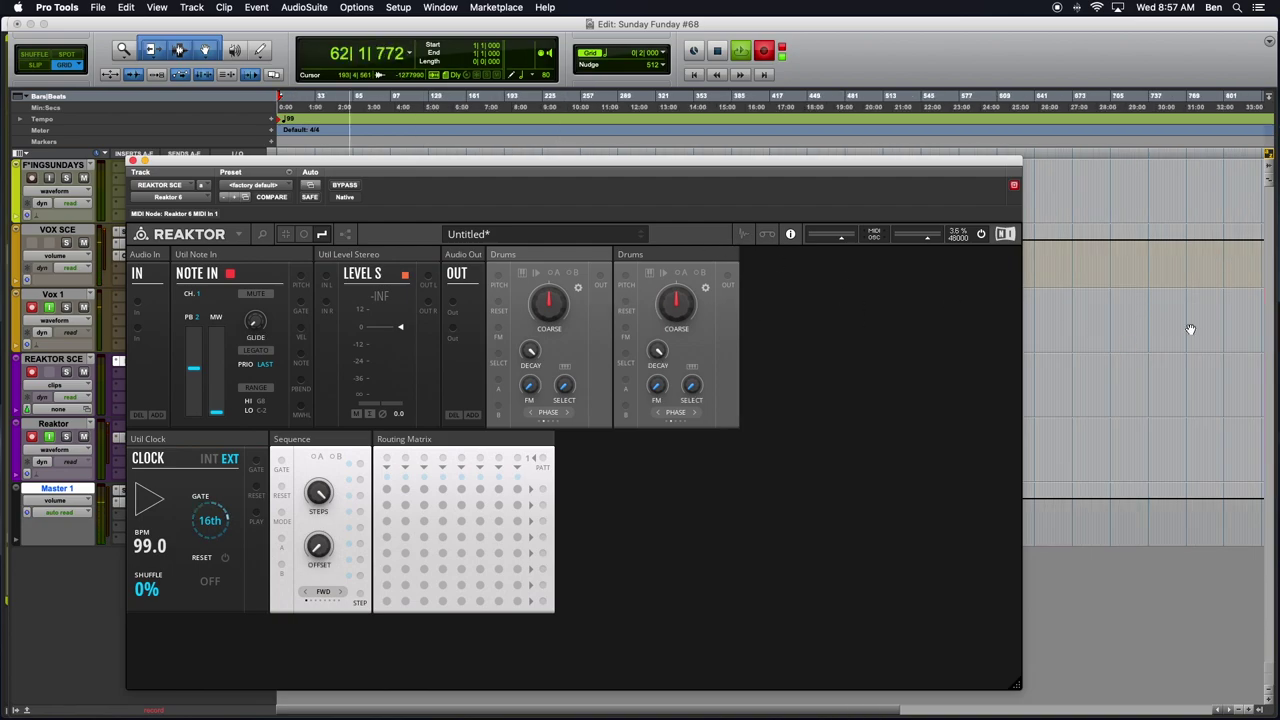
scroll(1190, 329, "up", 1)
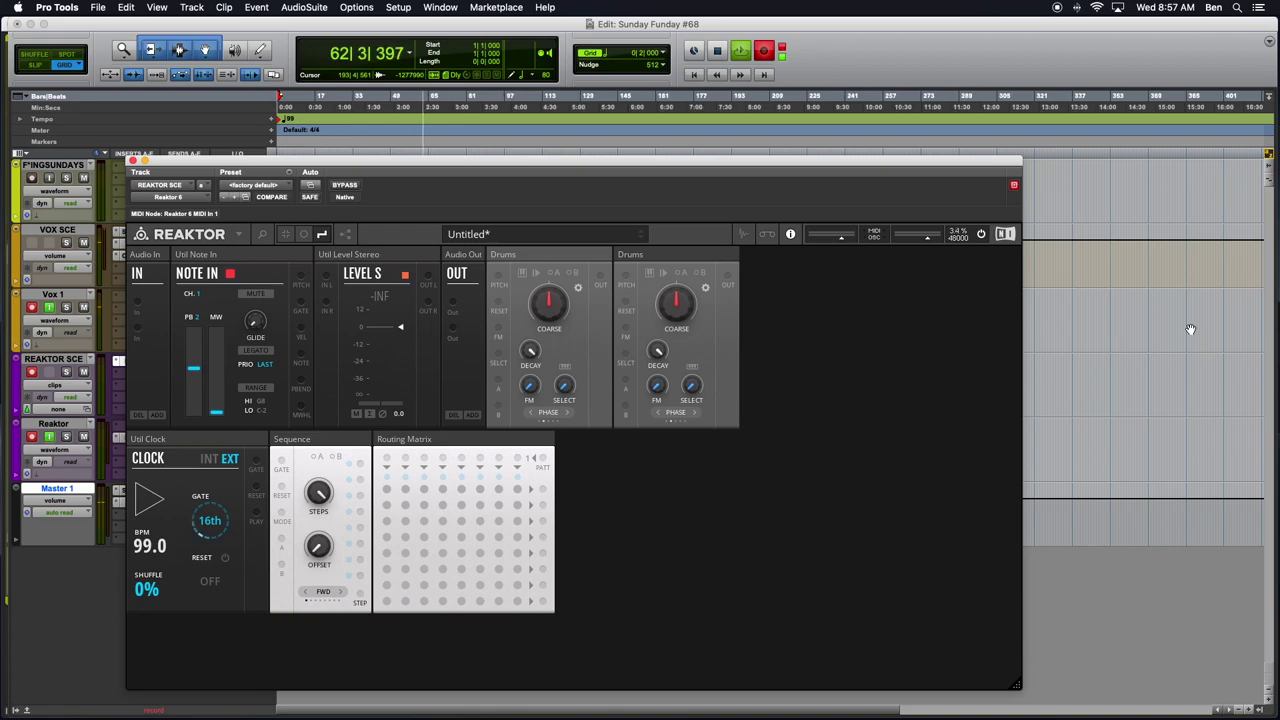
right_click(655, 257)
left_click(812, 317)
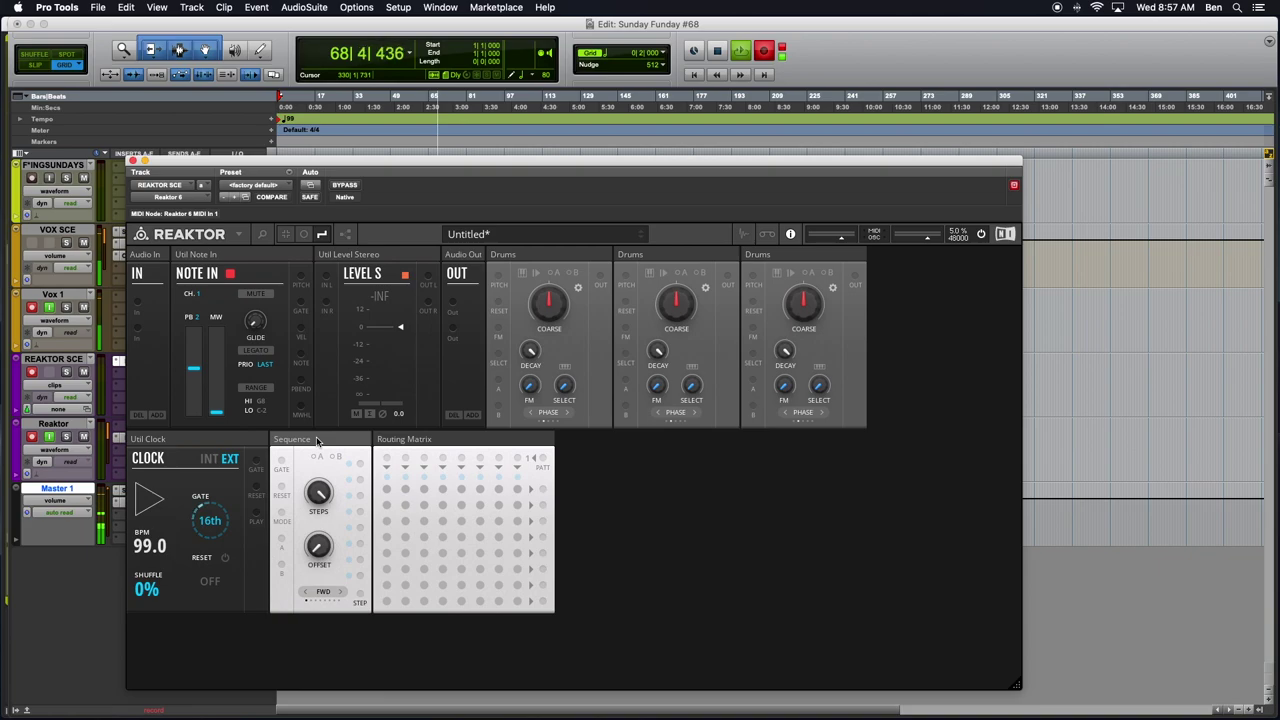
- Wire the Clock's Gate output to the Sequence module's Gate input and colour the wire teal
mouse_move(295, 440)
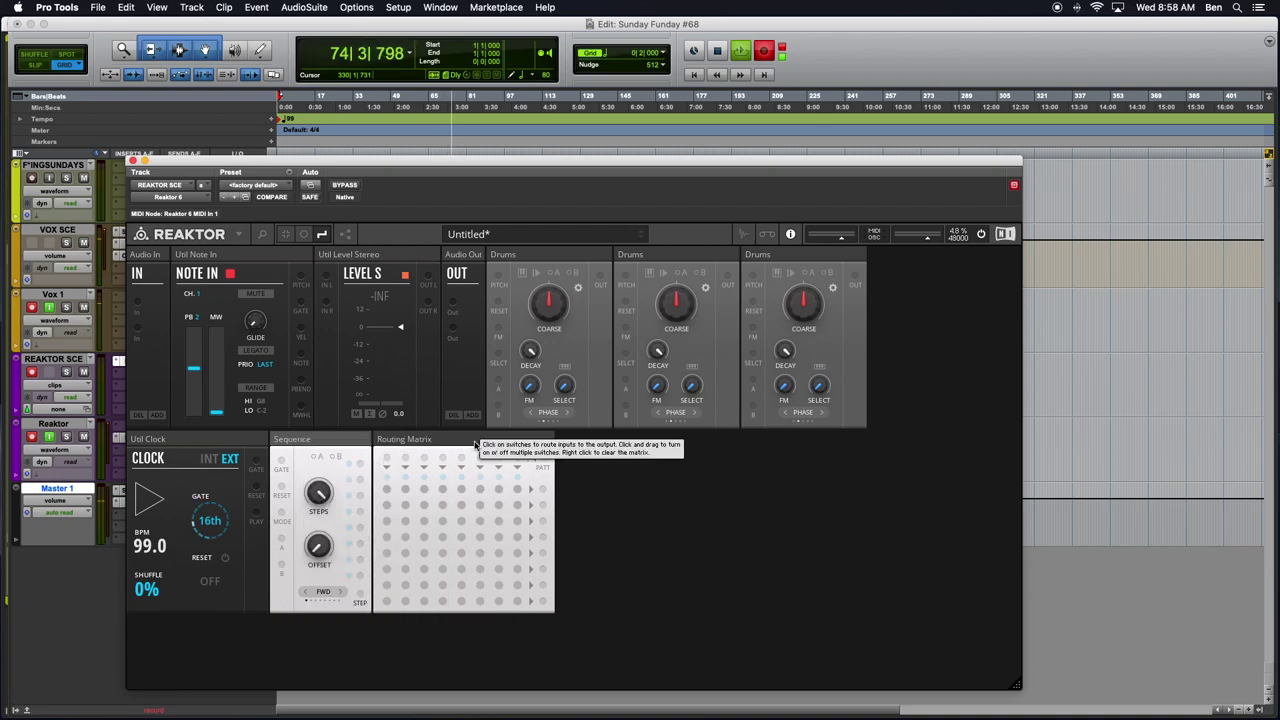
left_click_drag(255, 463, 281, 465)
right_click(282, 462)
mouse_move(308, 461)
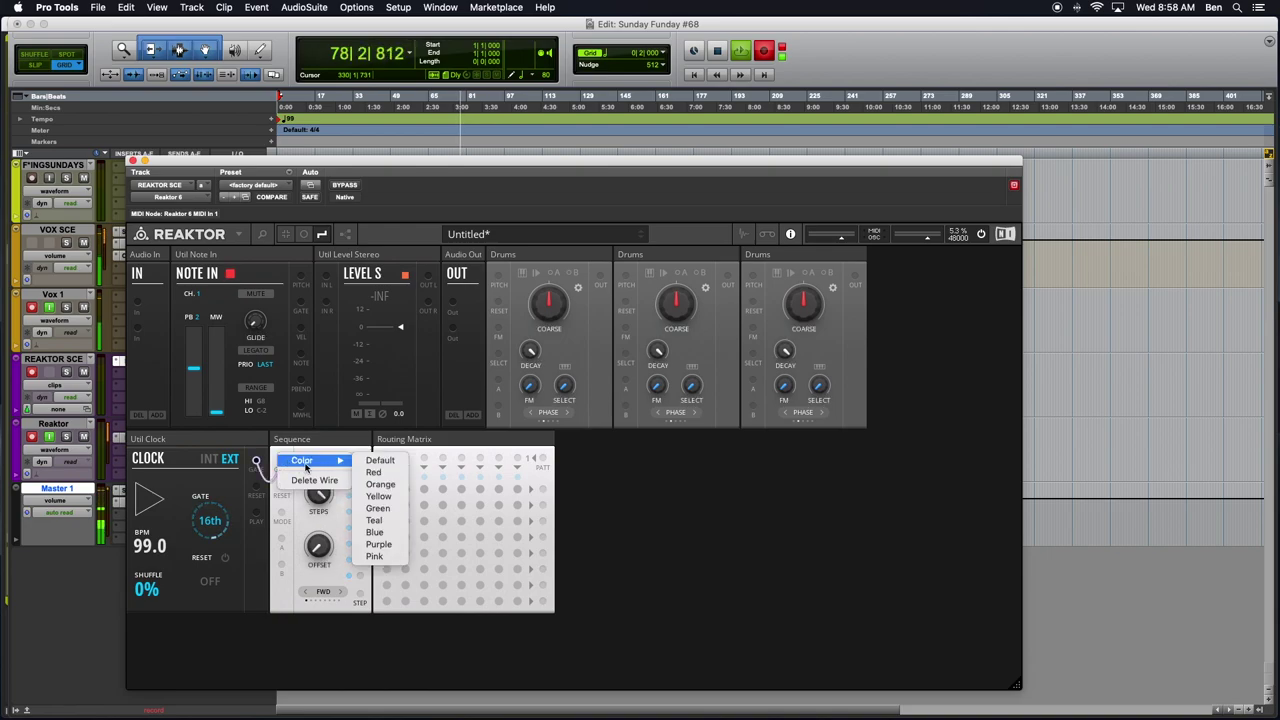
left_click(376, 522)
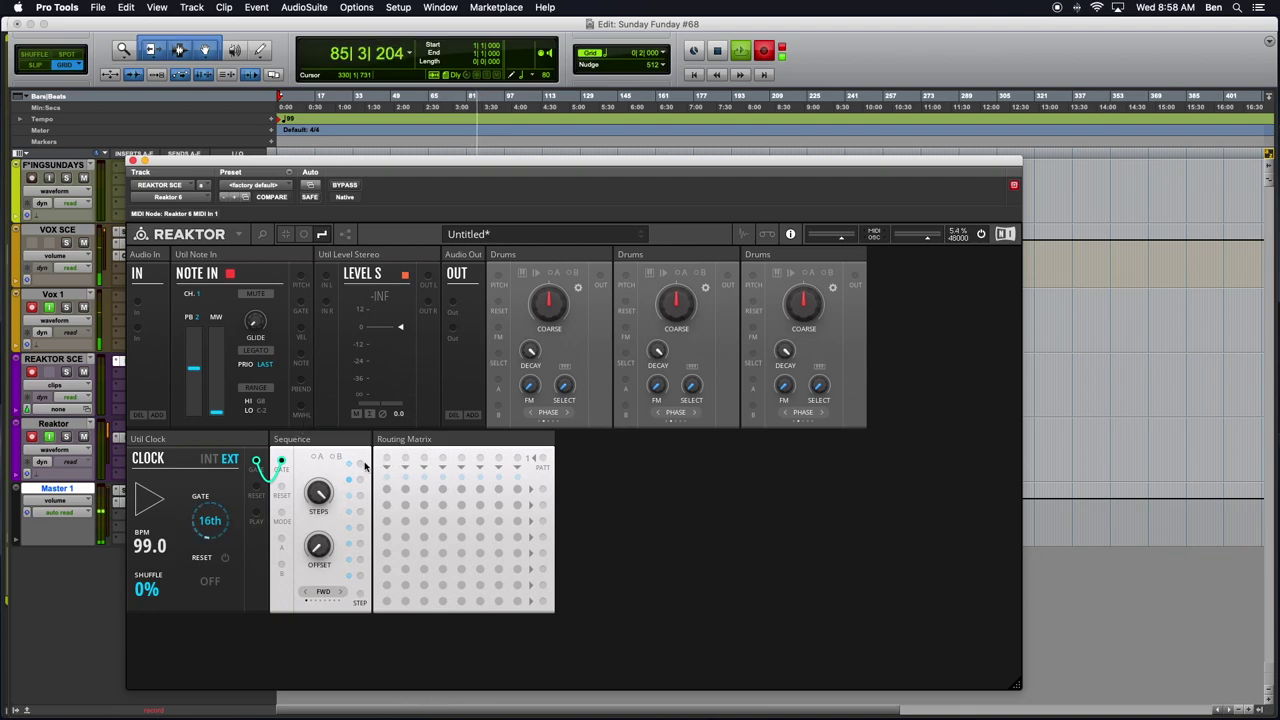
- Wire the Sequence module's eight step outputs in order to the Routing Matrix's eight inputs
left_click_drag(361, 466, 385, 465)
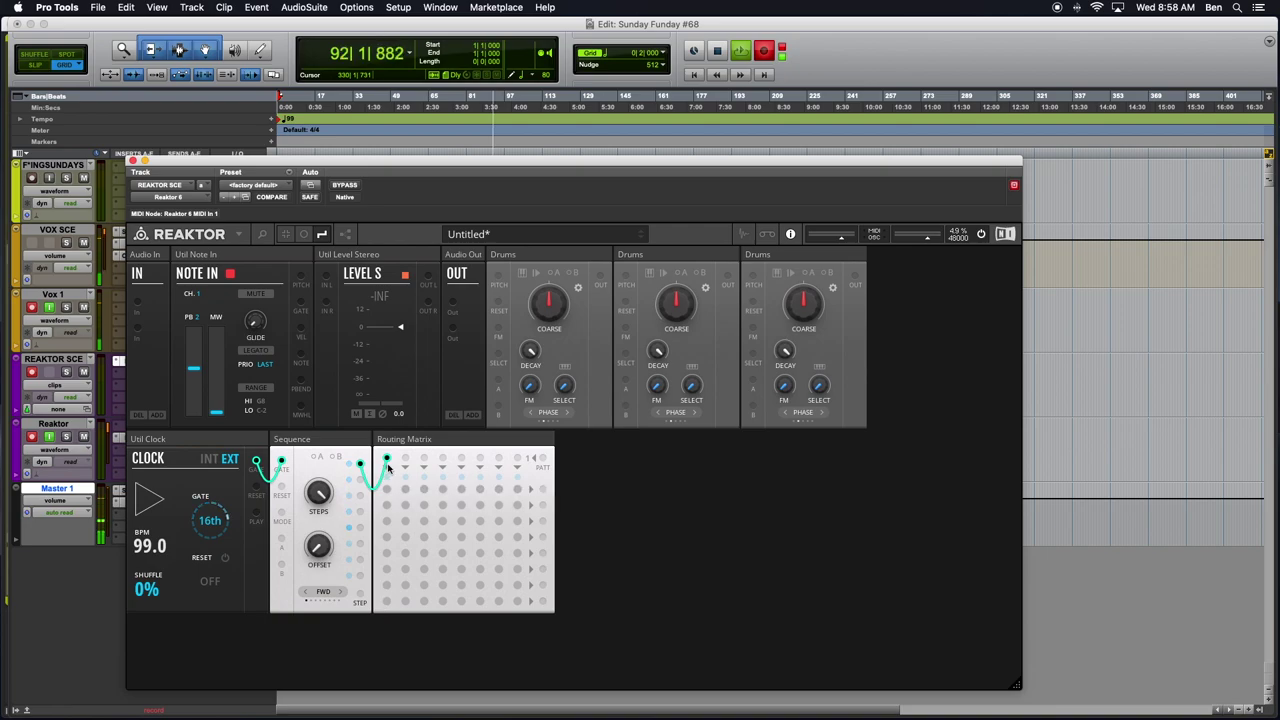
left_click_drag(351, 476, 405, 460)
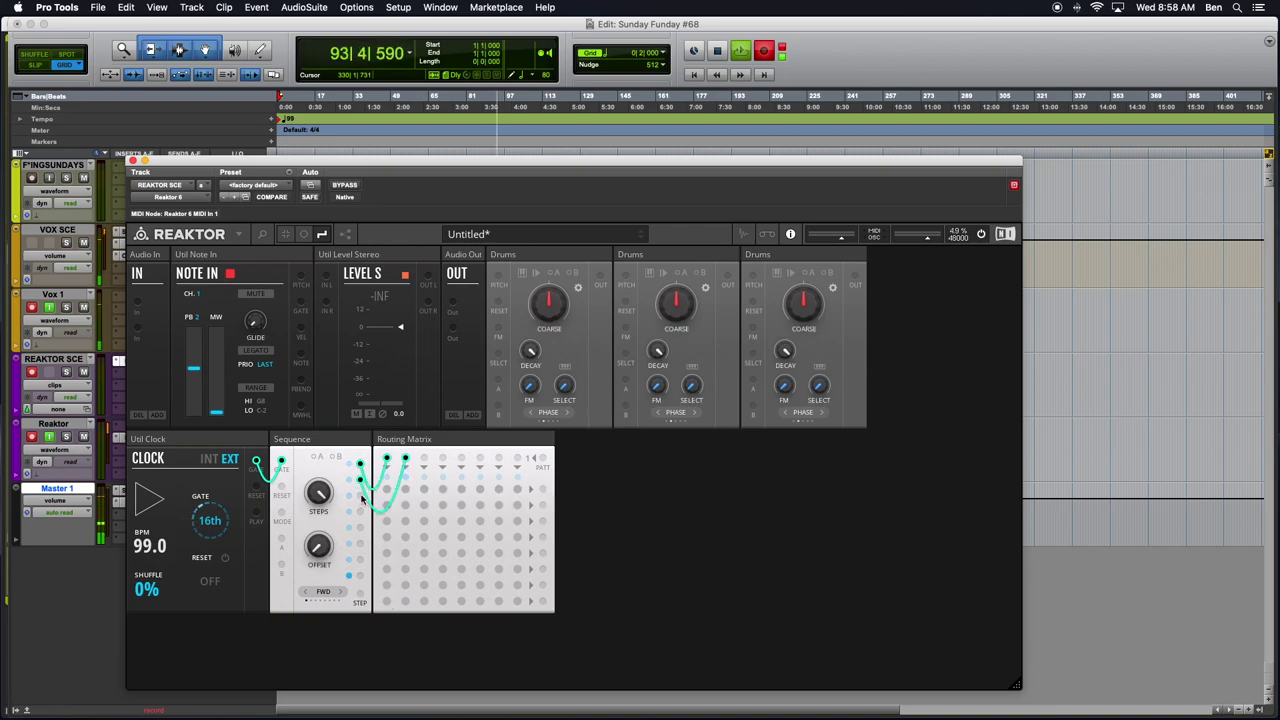
mouse_move(423, 461)
left_mouse_down()
mouse_move(360, 494)
mouse_move(455, 463)
mouse_move(442, 460)
left_mouse_up()
left_click_drag(364, 528, 460, 460)
left_click_drag(360, 544, 479, 460)
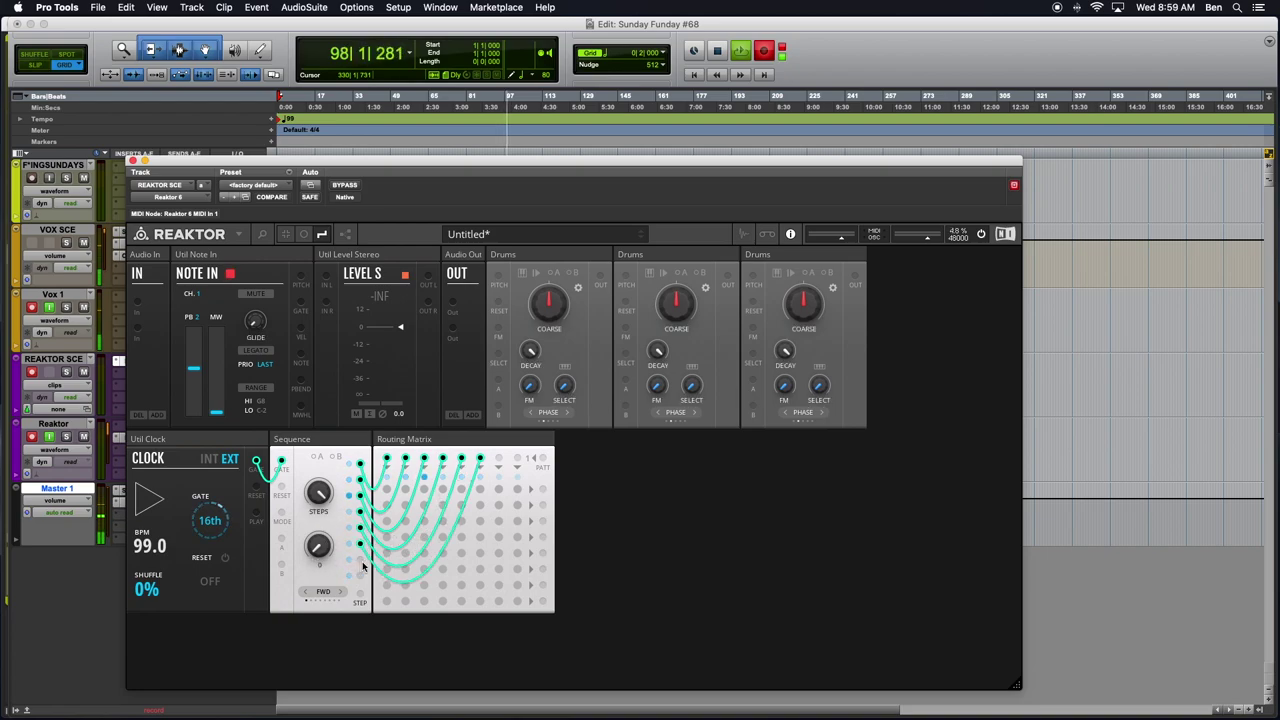
left_click_drag(362, 563, 500, 459)
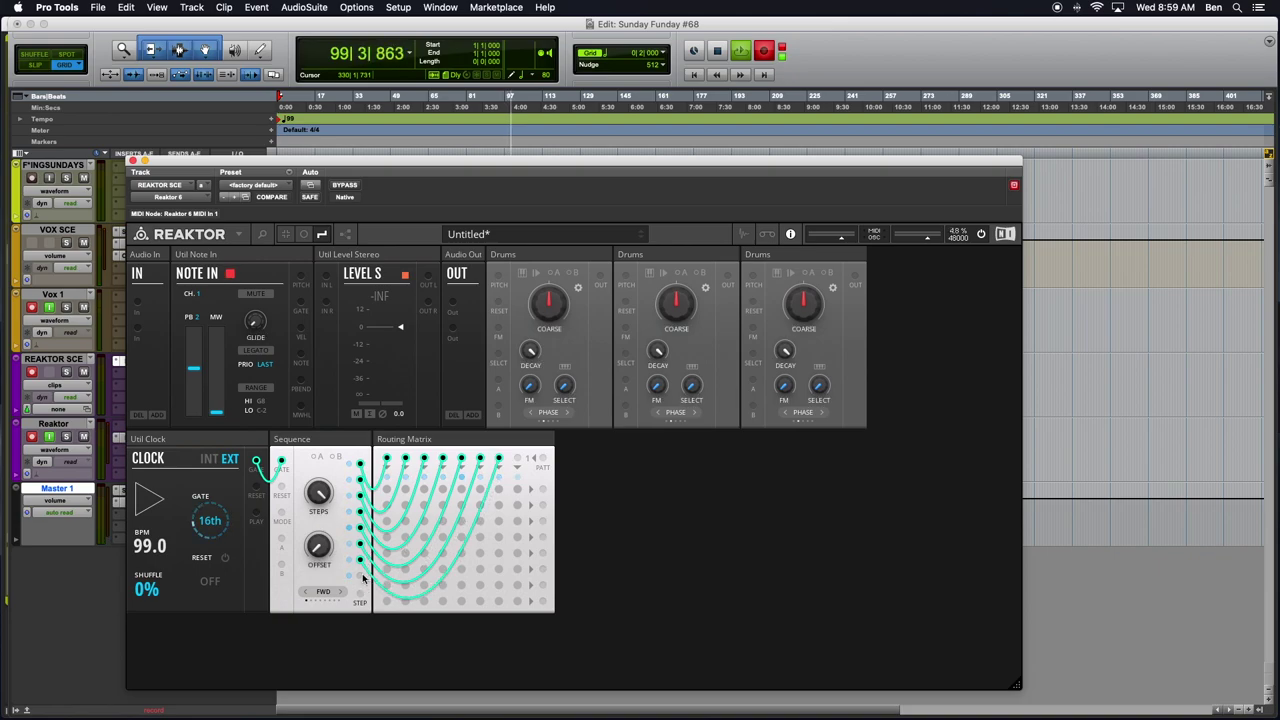
left_click_drag(361, 576, 517, 460)
mouse_move(362, 601)
left_mouse_down()
mouse_move(450, 612)
mouse_move(436, 537)
mouse_move(359, 600)
left_mouse_up()
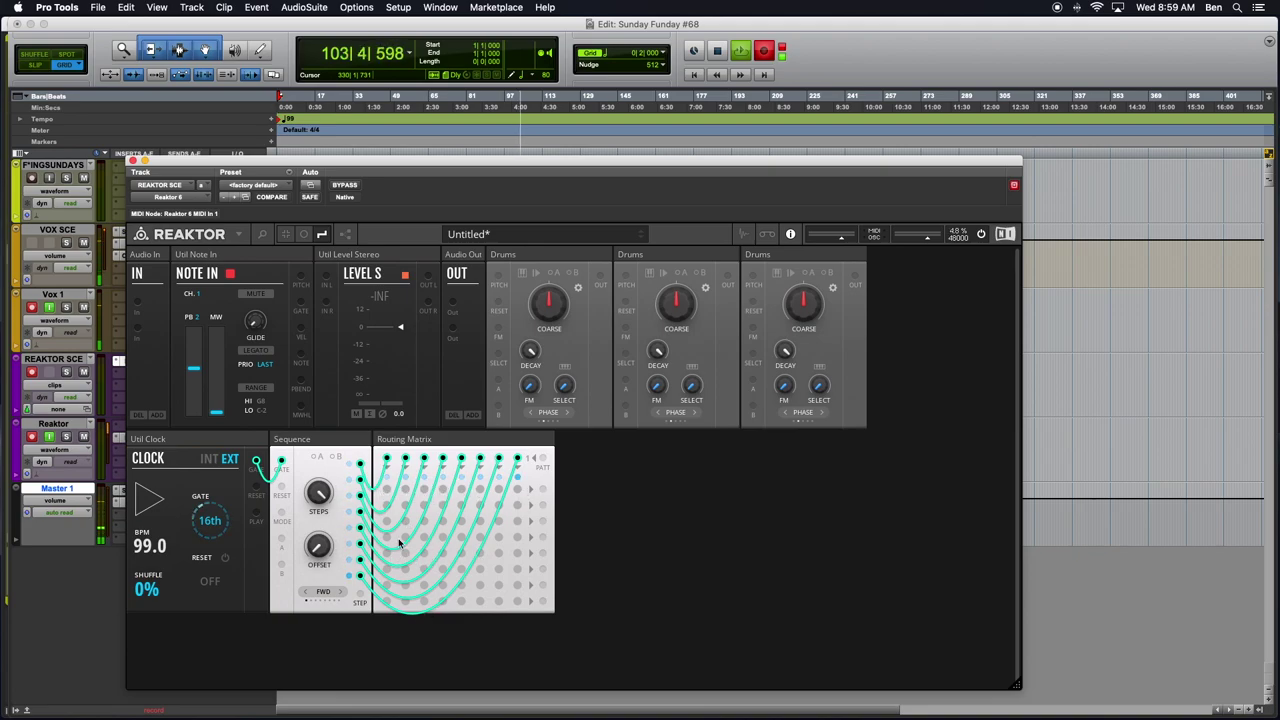
- Move the Clock and Sequence modules together into the upper row, between Note In and Level Stereo
left_click_drag(339, 445, 333, 477)
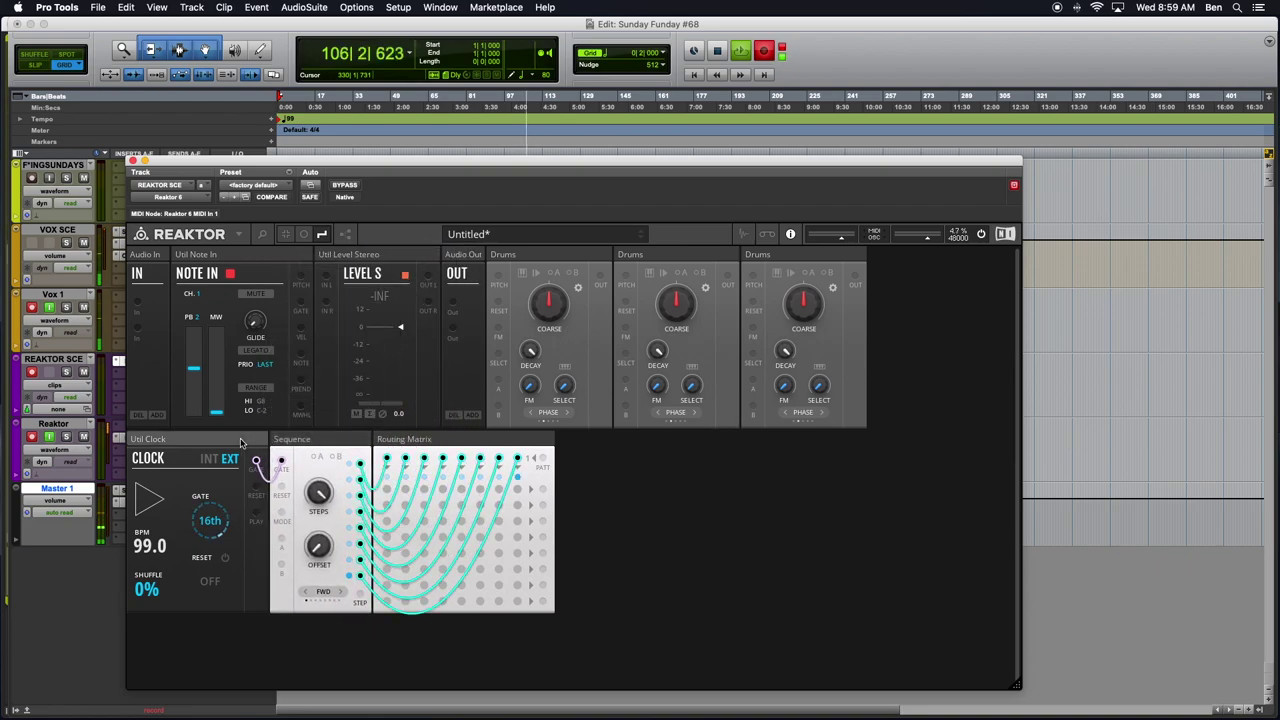
left_click_drag(302, 441, 490, 256)
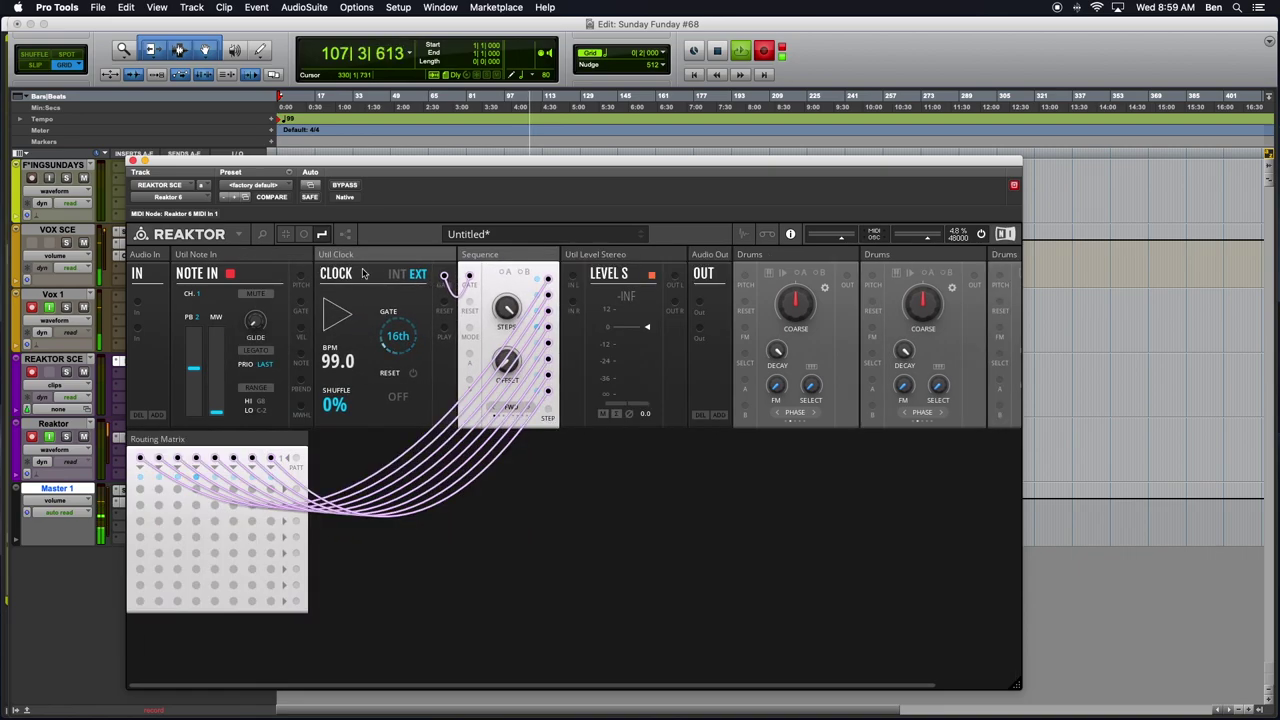
left_click(484, 566)
left_click_drag(210, 438, 637, 449)
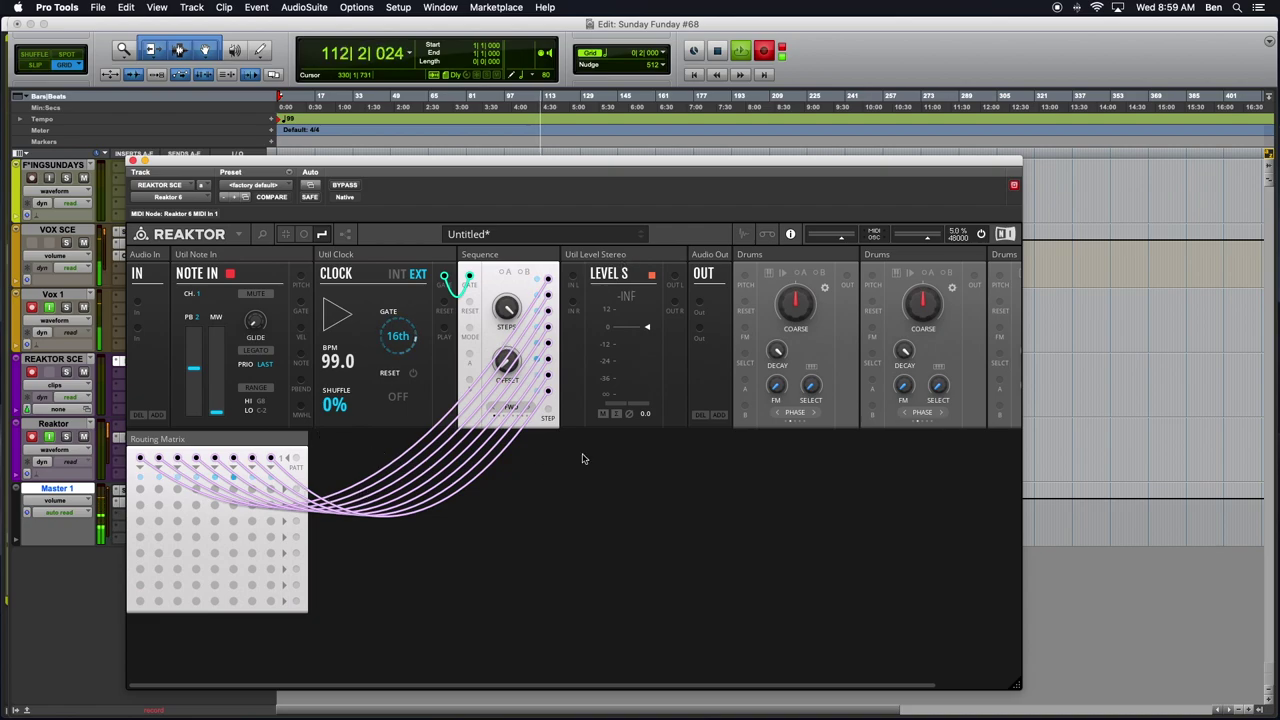
- Move all three Drums modules together into the lower row, directly after the Routing Matrix
left_click(803, 259)
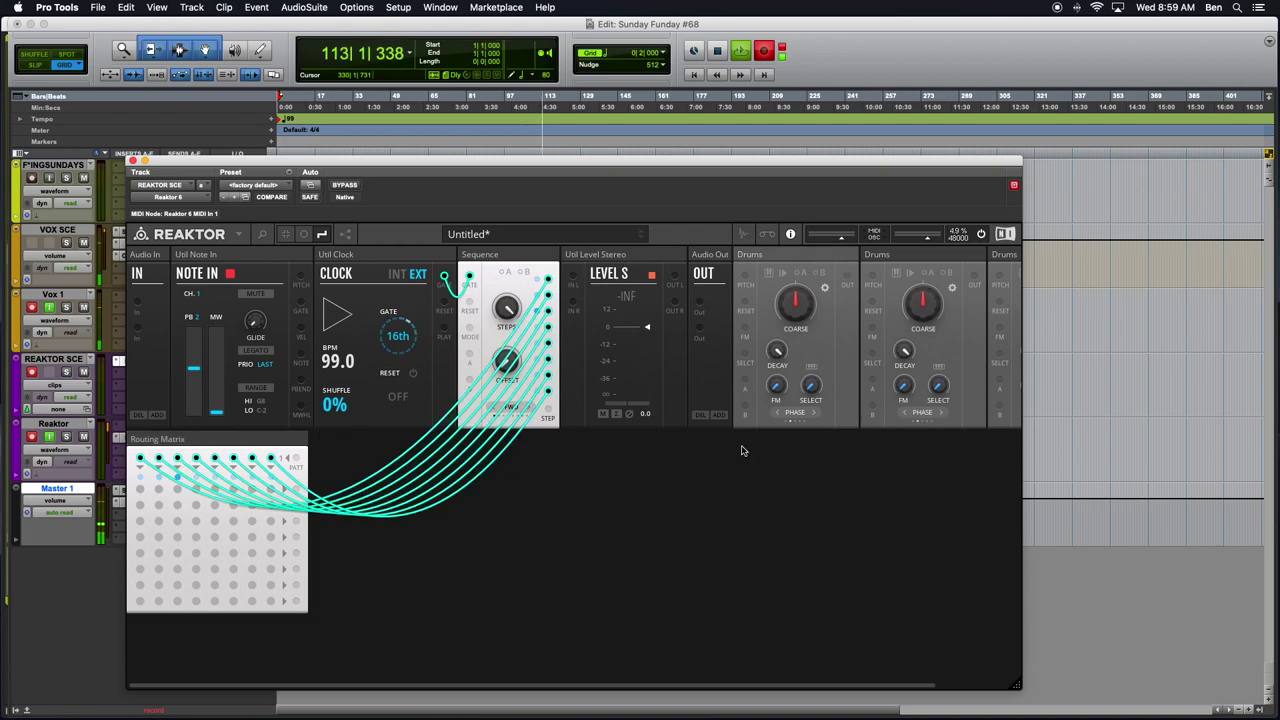
scroll(742, 450, "right", 3)
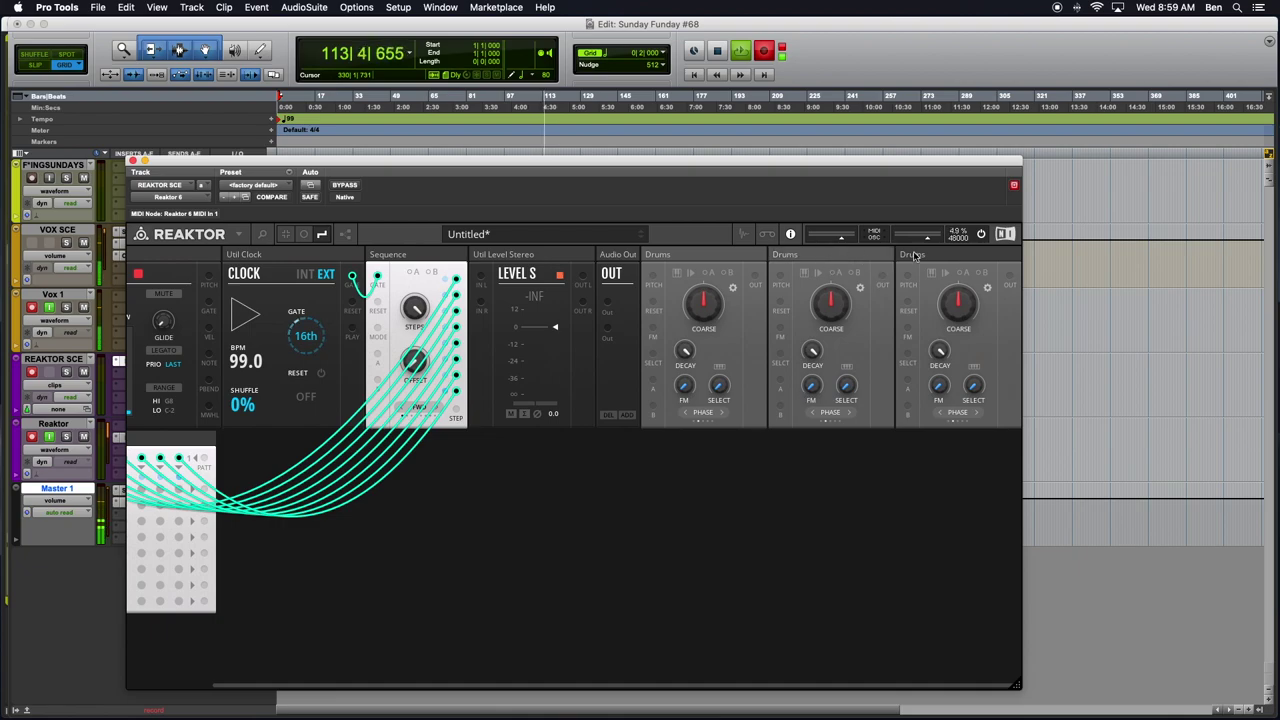
left_click_drag(660, 276, 432, 531)
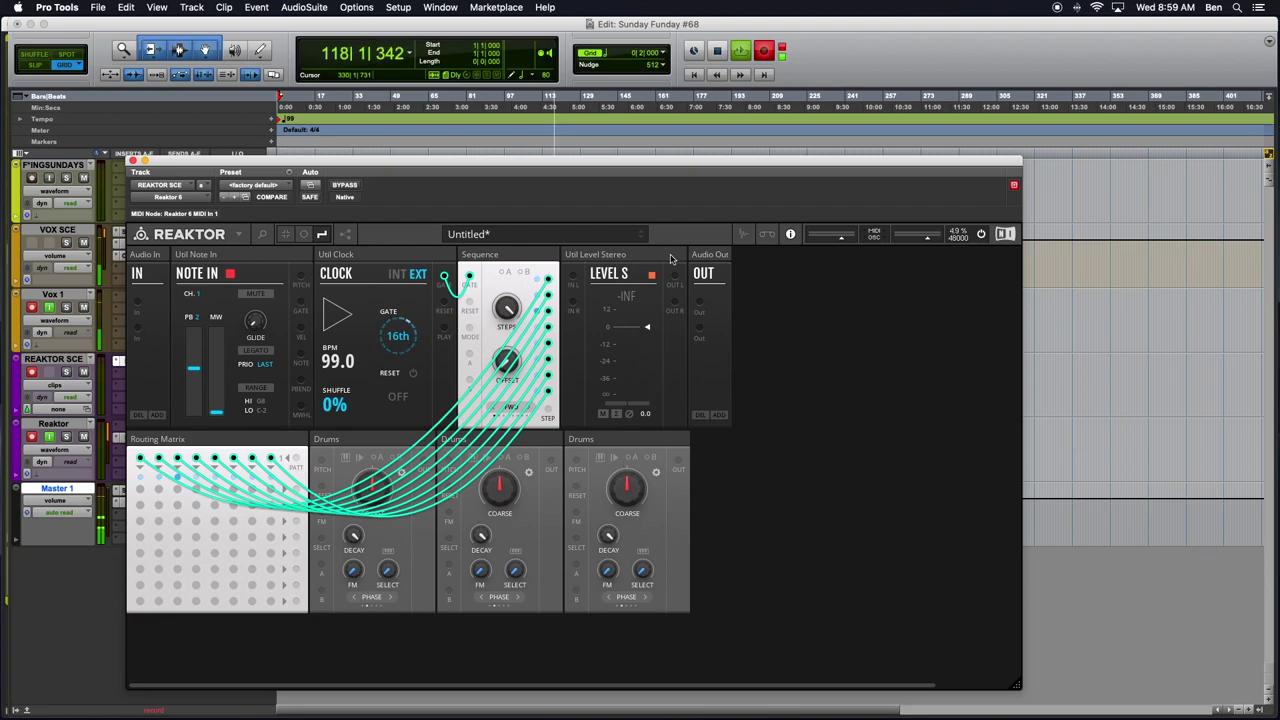
- Add the Toy Box Free Pack MIX-4 Ch Mixer (Stereo) module after the last Drums module
double_click(802, 529)
type("Toy Box")
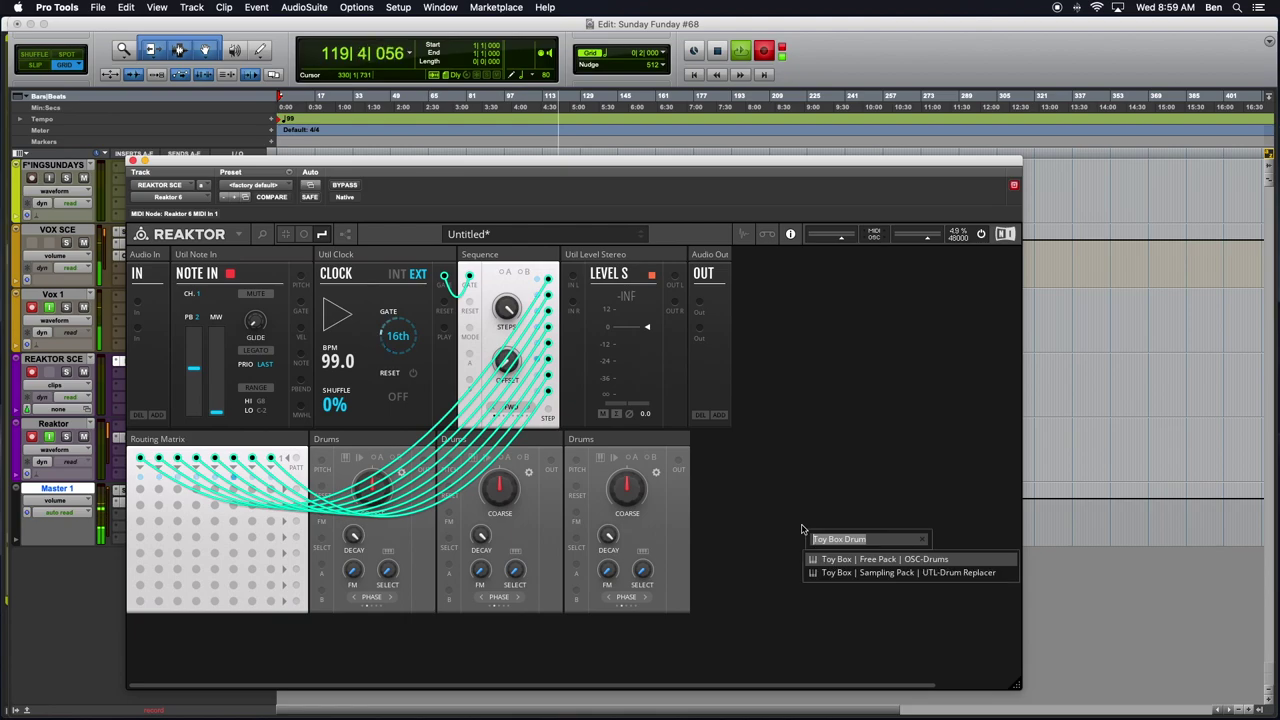
type(" Mix")
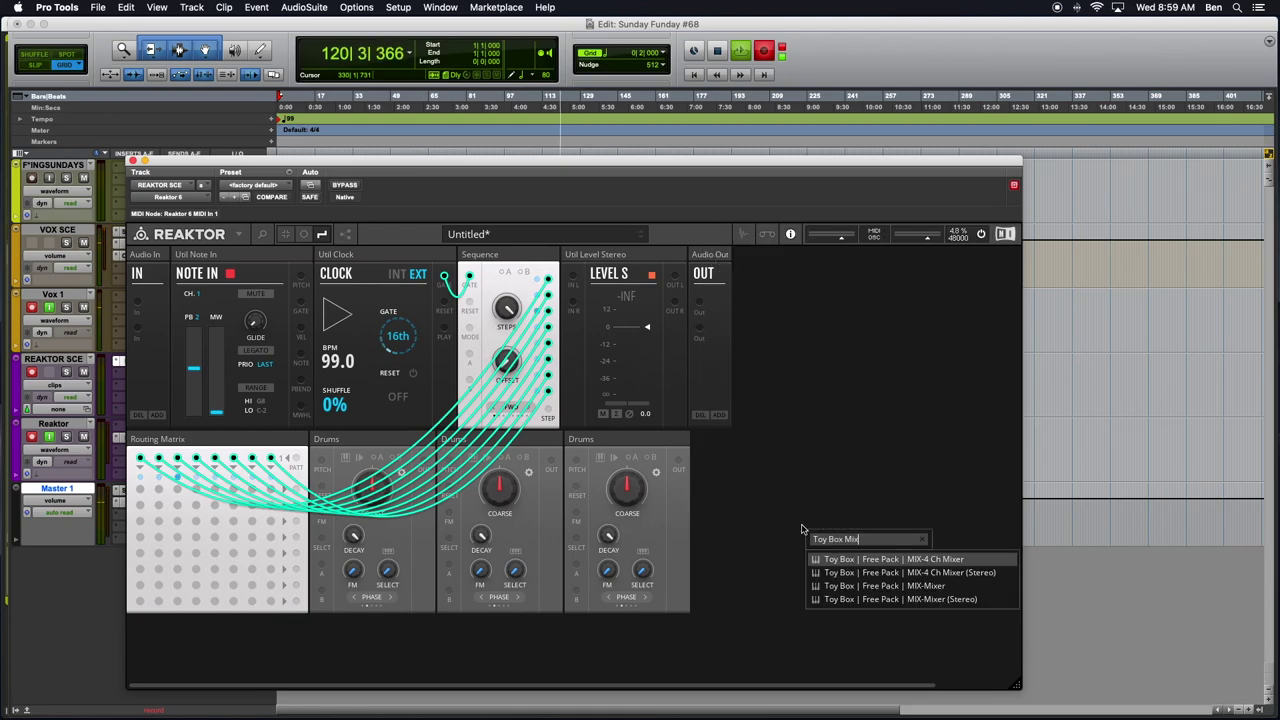
left_click(957, 575)
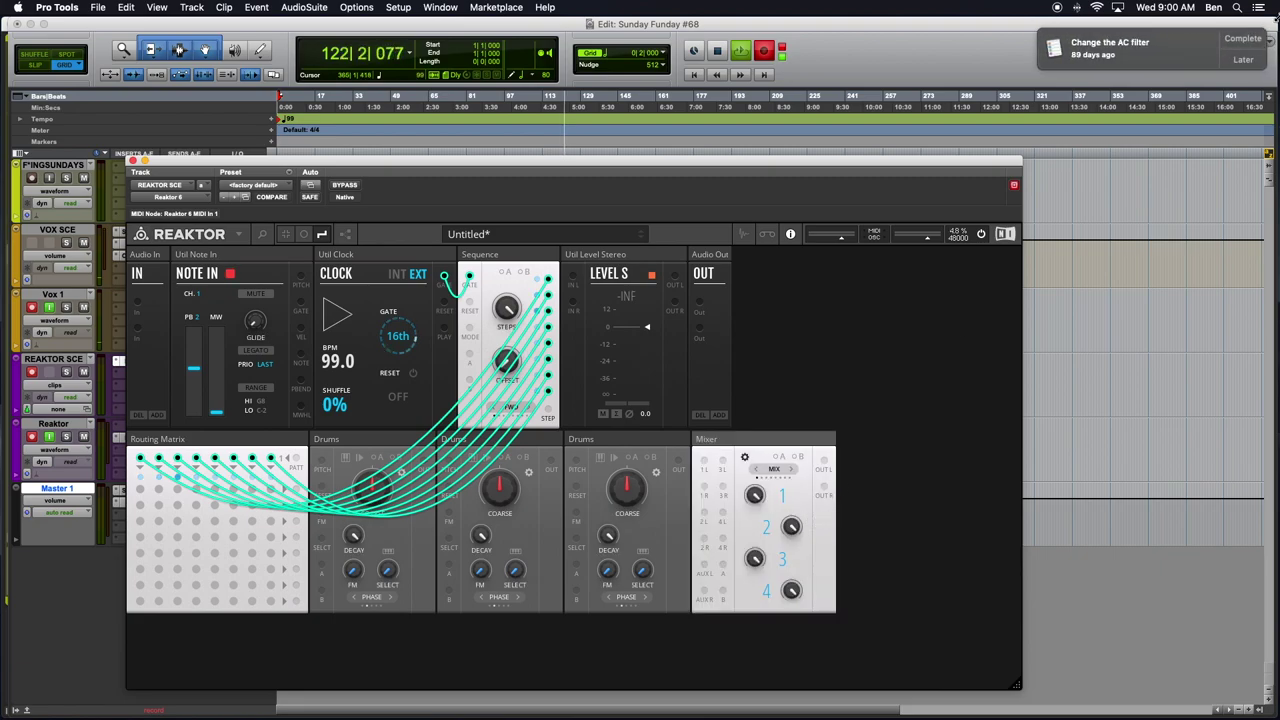
- Dismiss the AC filter reminder notification
left_click(1255, 56)
left_click(1199, 140)
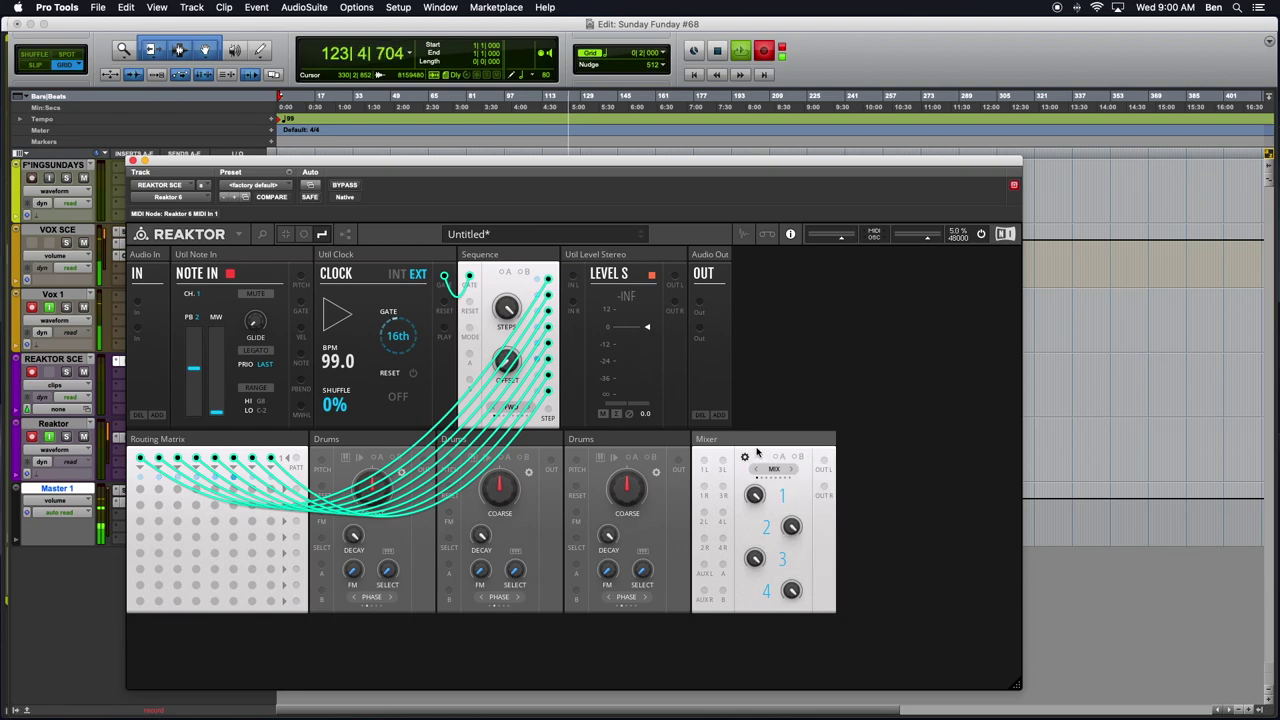
- Wire the Mixer's left and right outputs through Level Stereo to Audio Out, coloring the wires purple
left_click_drag(824, 462, 567, 277)
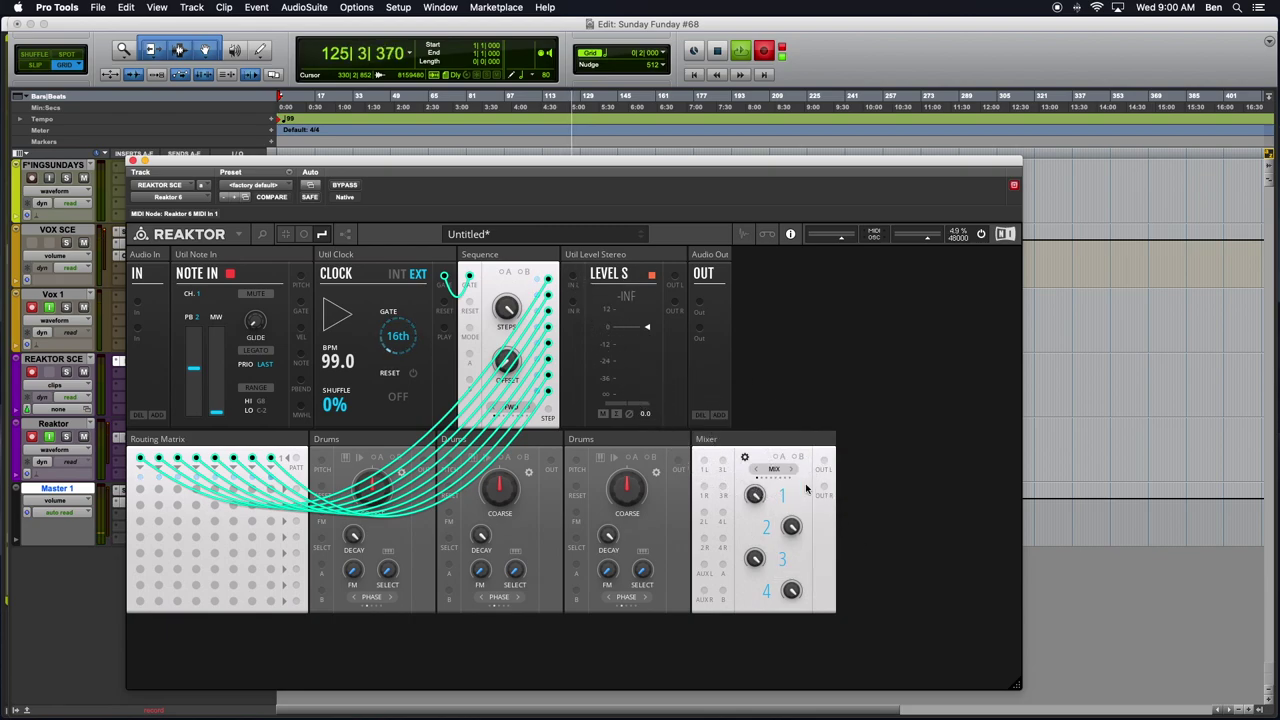
left_click_drag(824, 462, 572, 277)
right_click(572, 275)
mouse_move(612, 278)
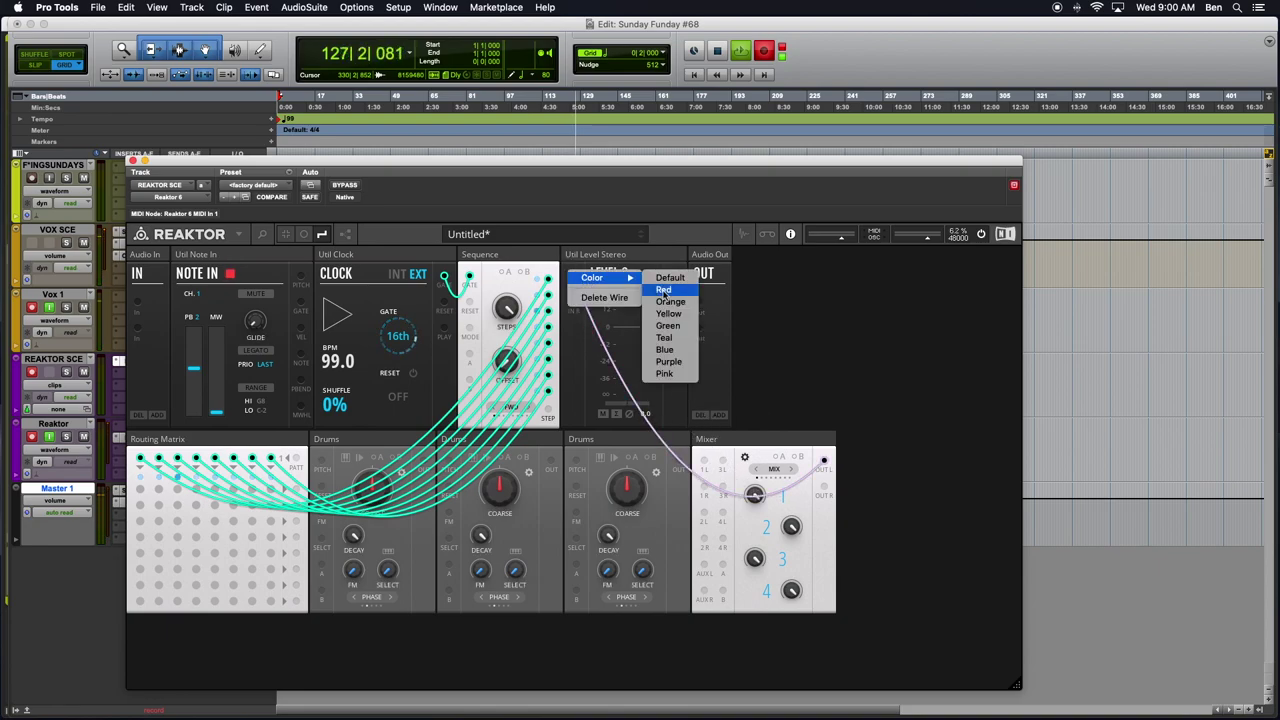
left_click(668, 361)
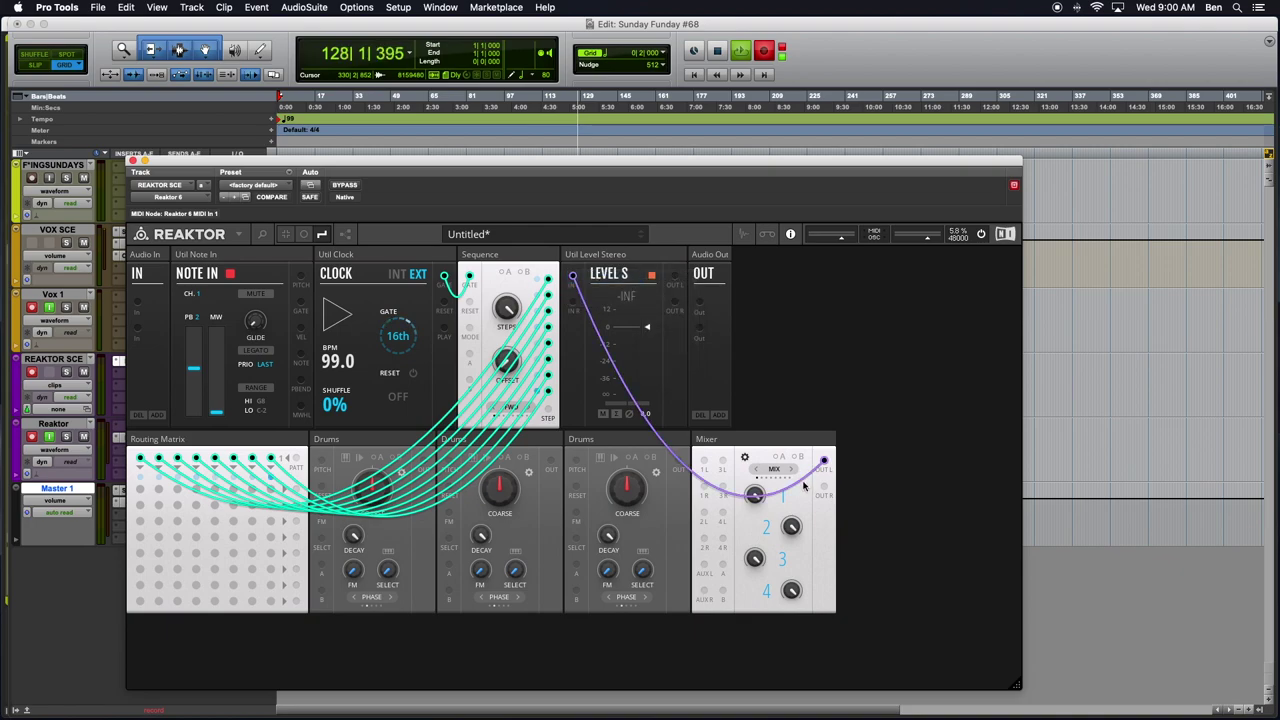
left_click_drag(824, 488, 573, 302)
left_click_drag(675, 277, 699, 328)
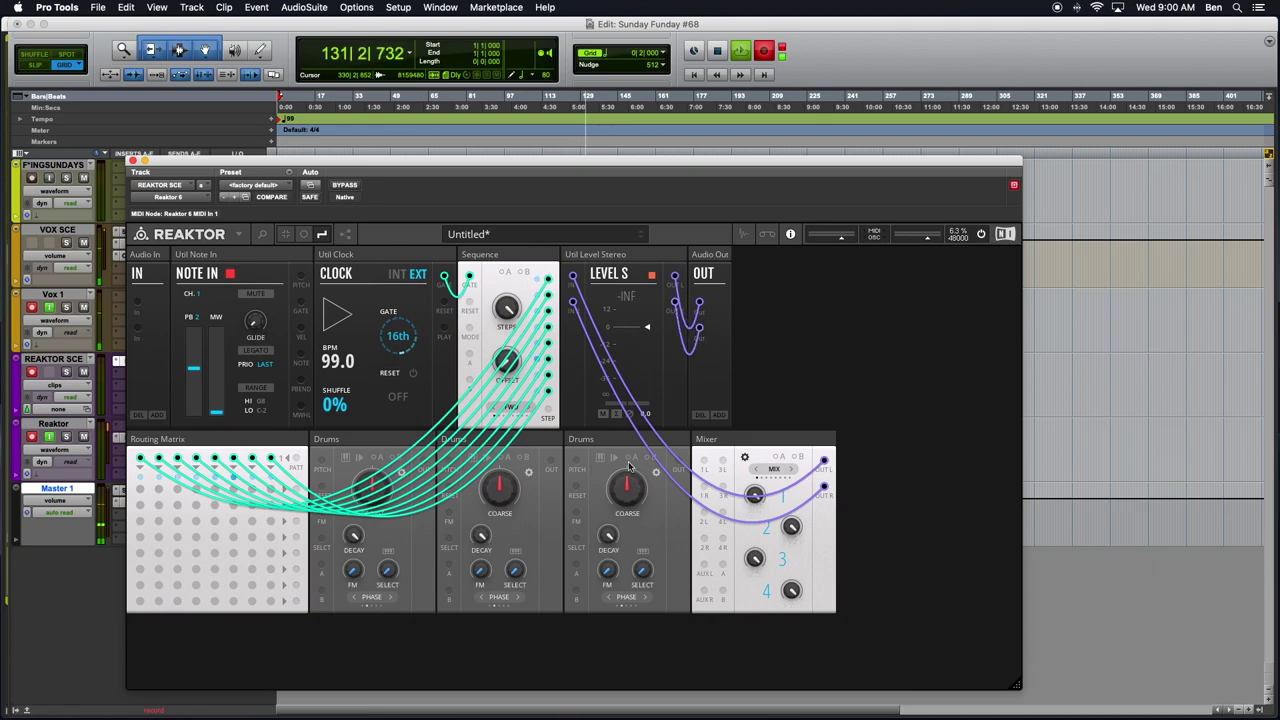
- Wire the first, second and third Drums outputs to both left and right inputs of Mixer channels 1, 2 and 3 respectively
left_click_drag(424, 461, 704, 463)
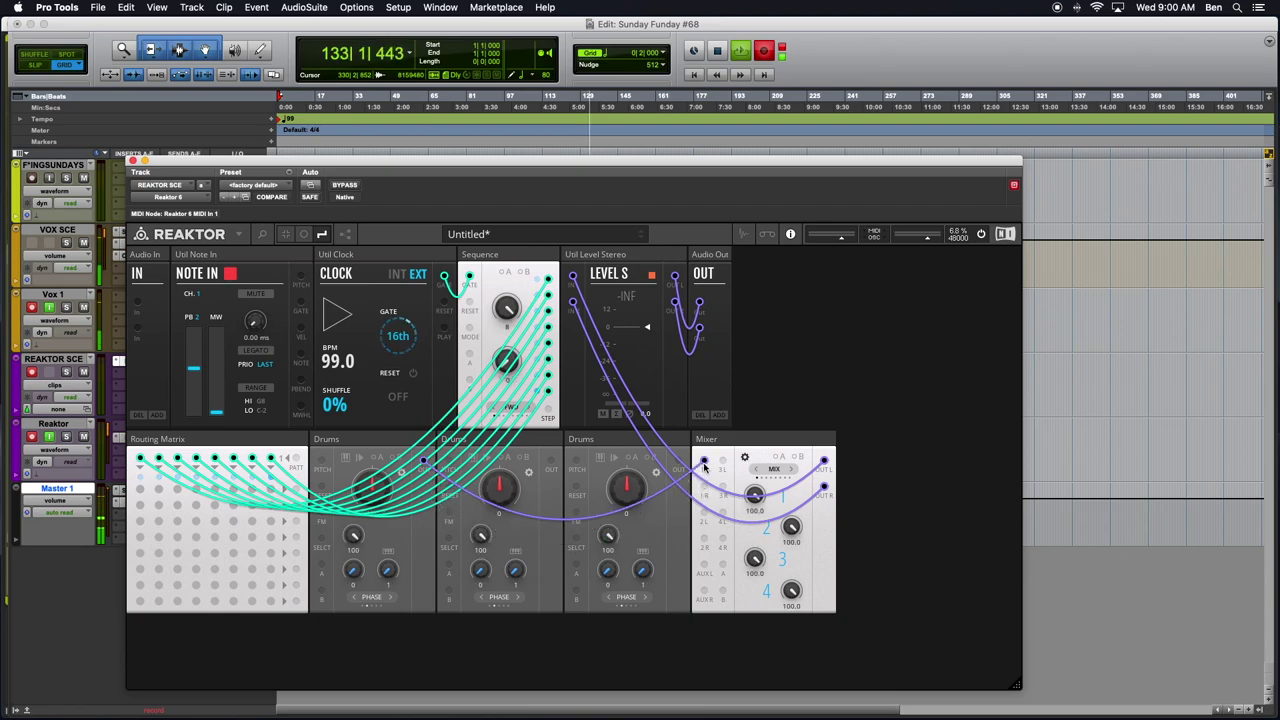
left_click_drag(424, 461, 706, 490)
left_click_drag(551, 461, 704, 512)
left_click_drag(550, 463, 697, 508)
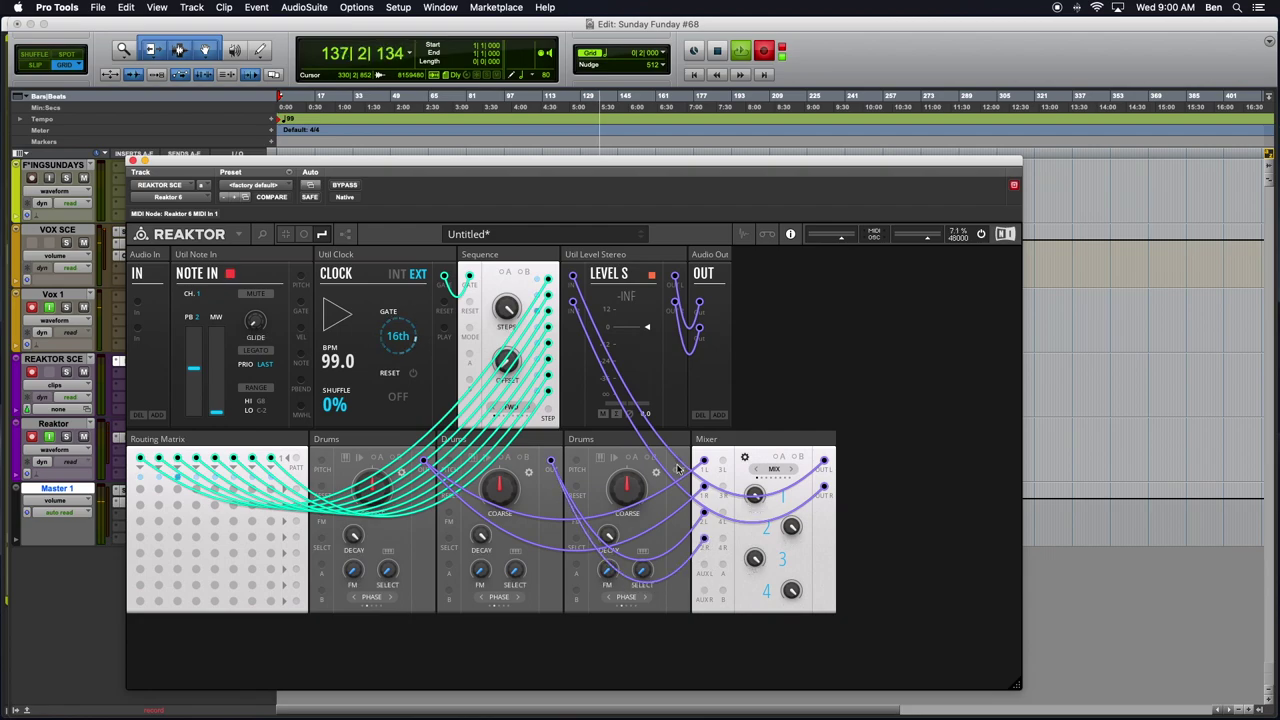
left_click_drag(729, 462, 720, 488)
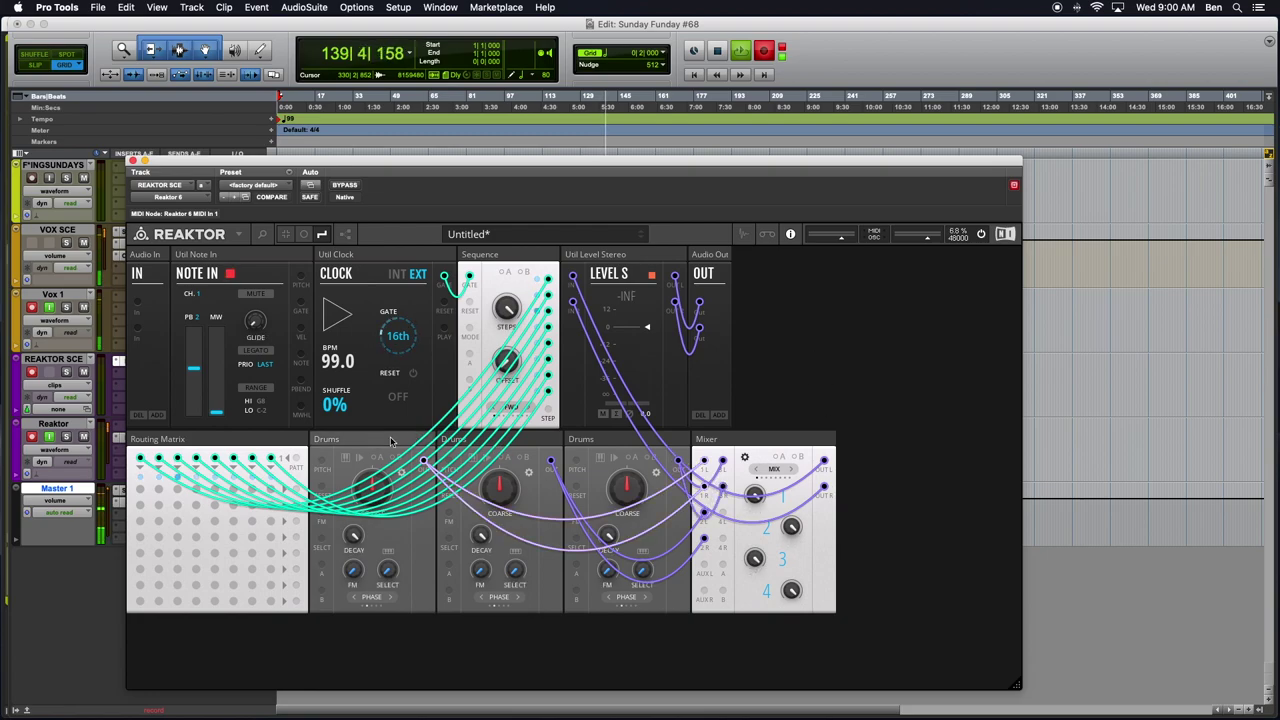
- Wire the Routing Matrix's first three row outputs to the three Drums Reset inputs in teal, and switch on step 1 in the first row
left_click_drag(297, 491, 320, 488)
right_click(298, 490)
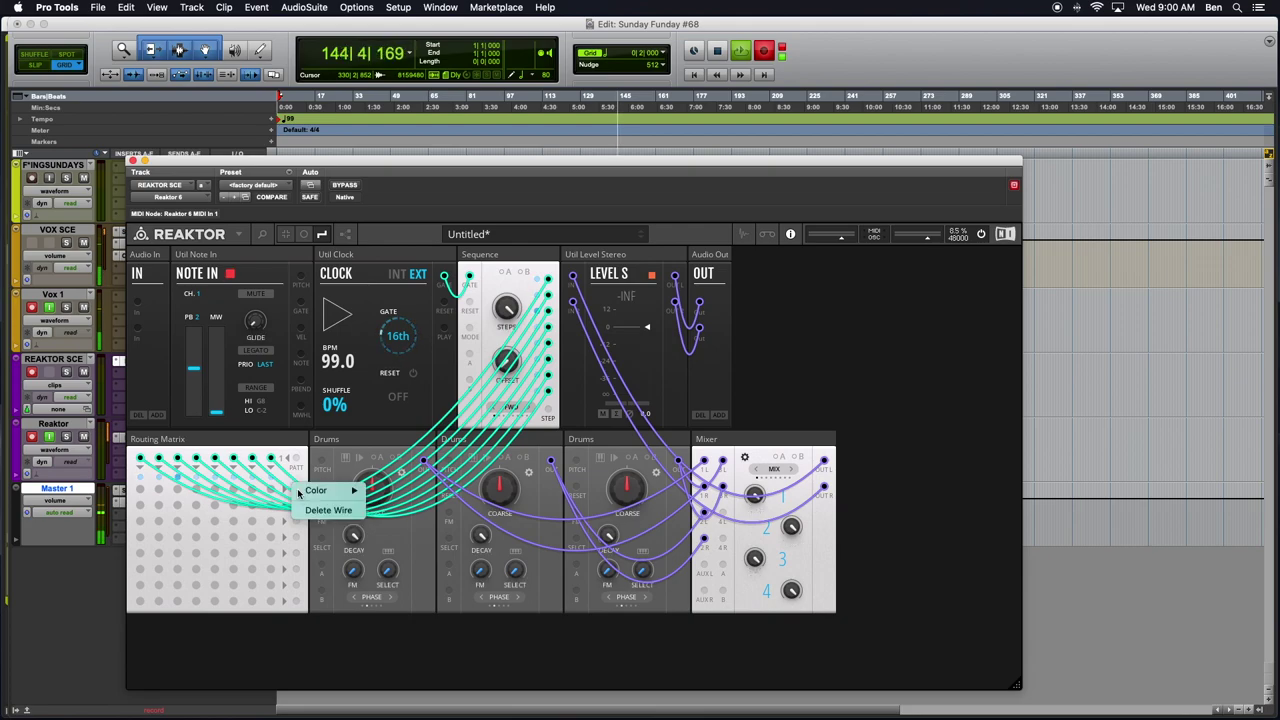
mouse_move(322, 491)
left_click(388, 551)
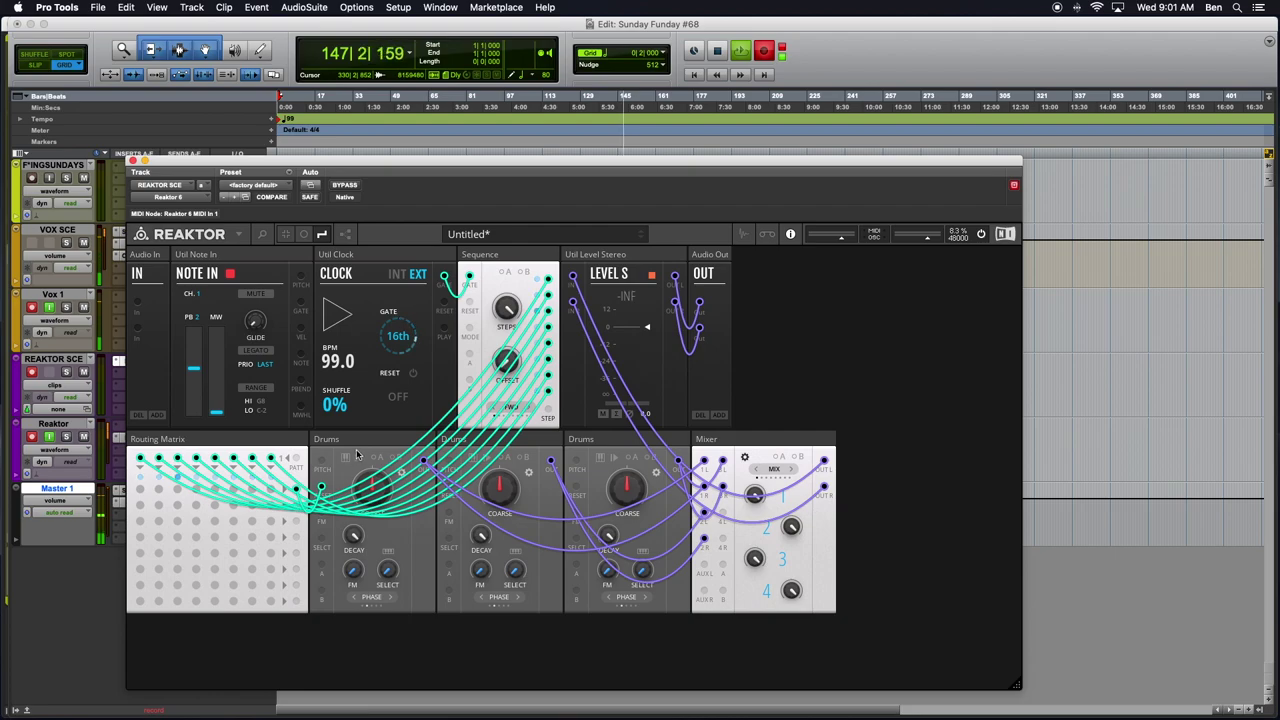
left_click_drag(296, 510, 450, 489)
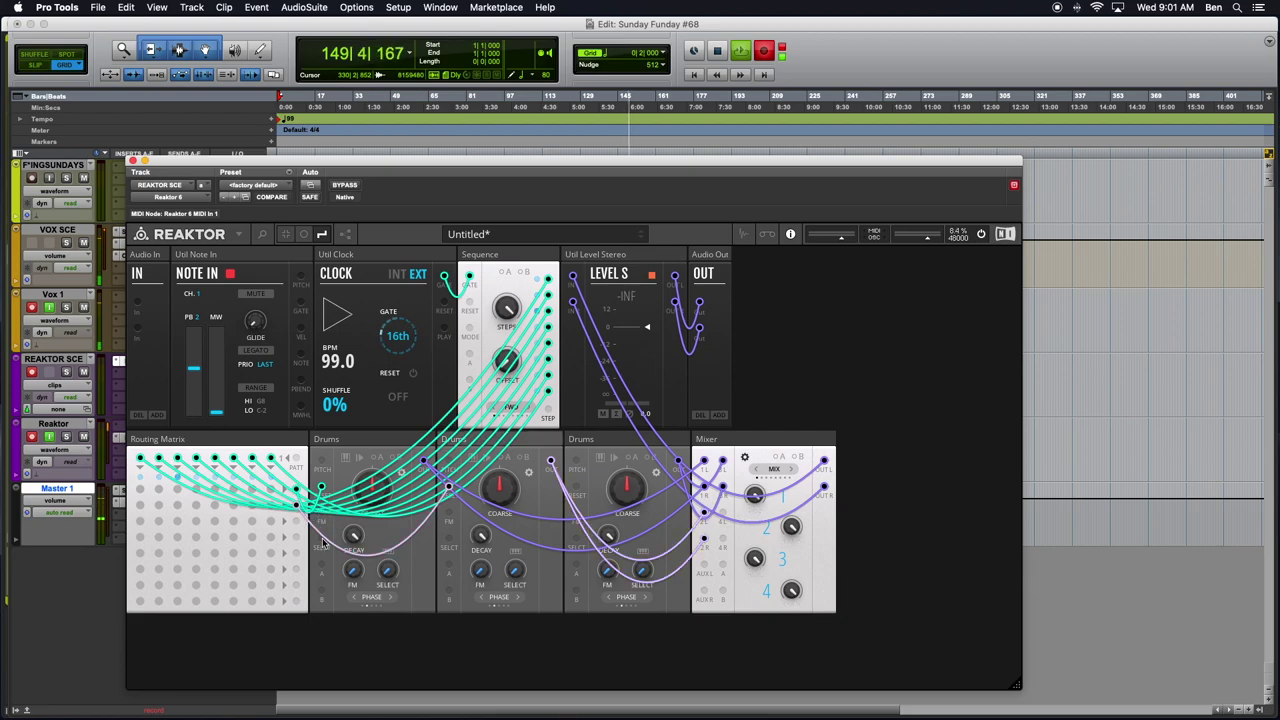
left_click_drag(297, 521, 576, 487)
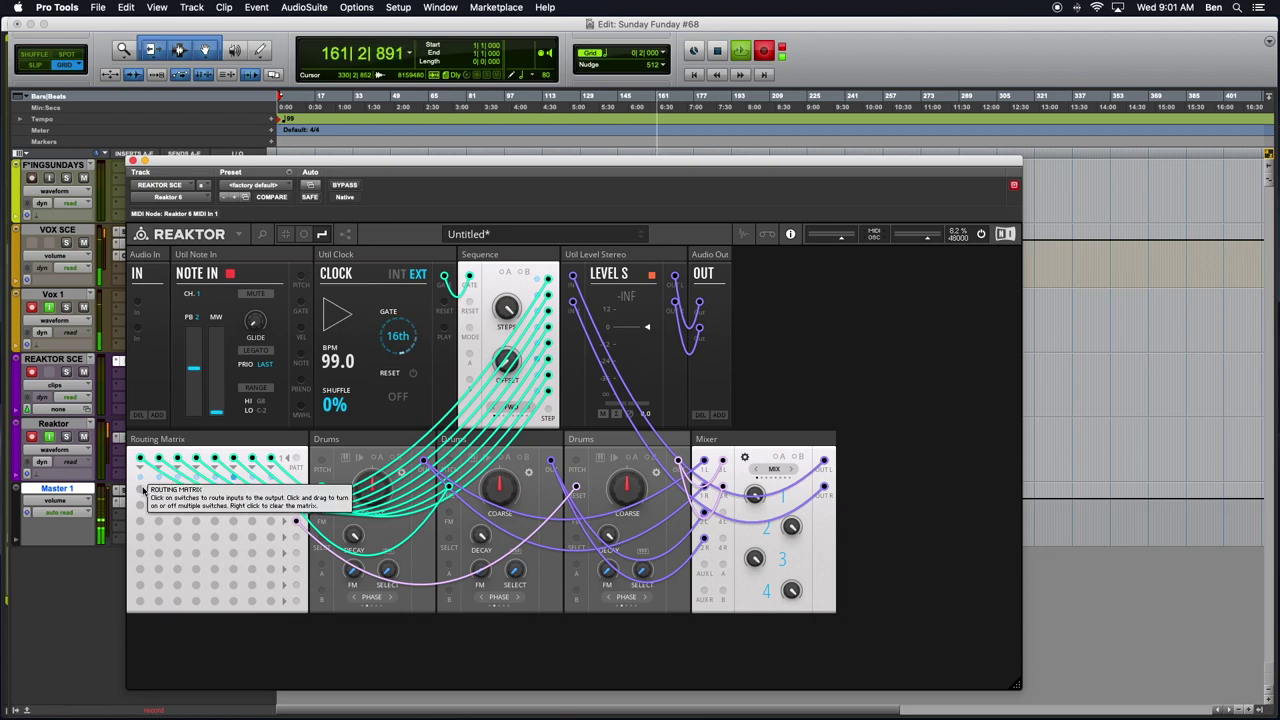
left_click(142, 489)
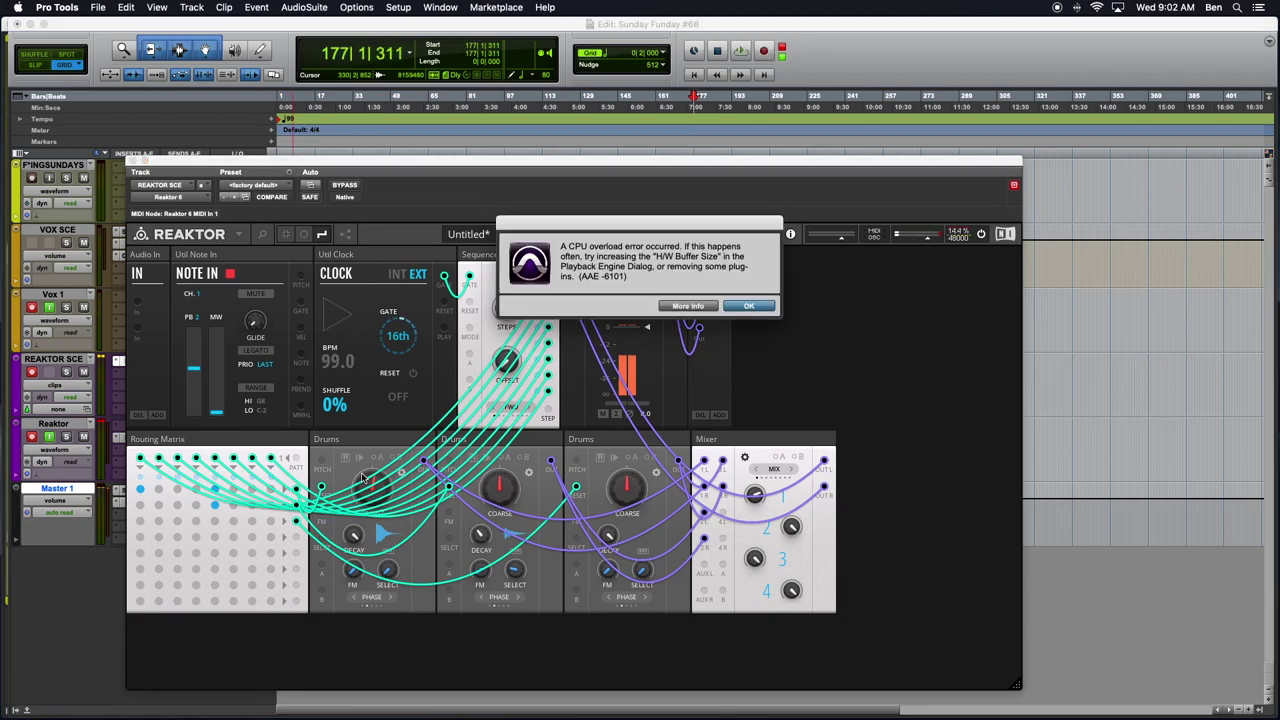
- Close the CPU overload error and resume recording from bar 177, moving the Reaktor window aside and back
left_click(752, 306)
left_click_drag(506, 164, 566, 511)
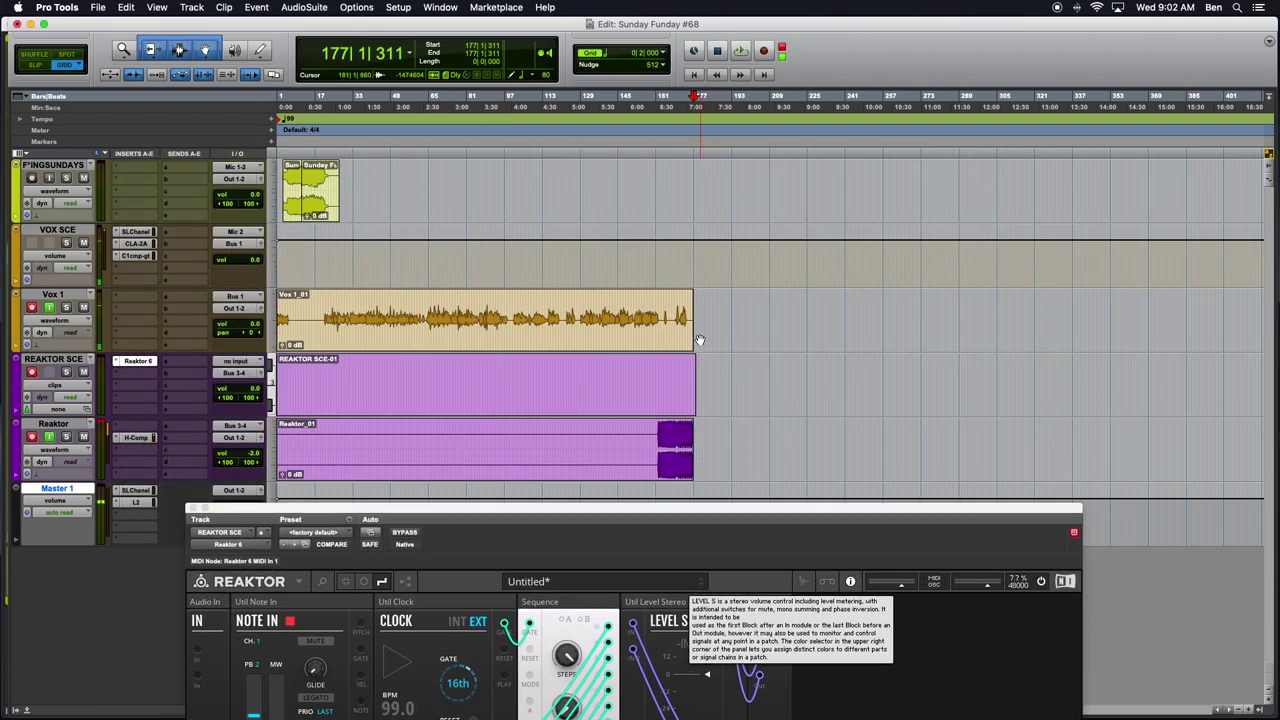
left_click(695, 306)
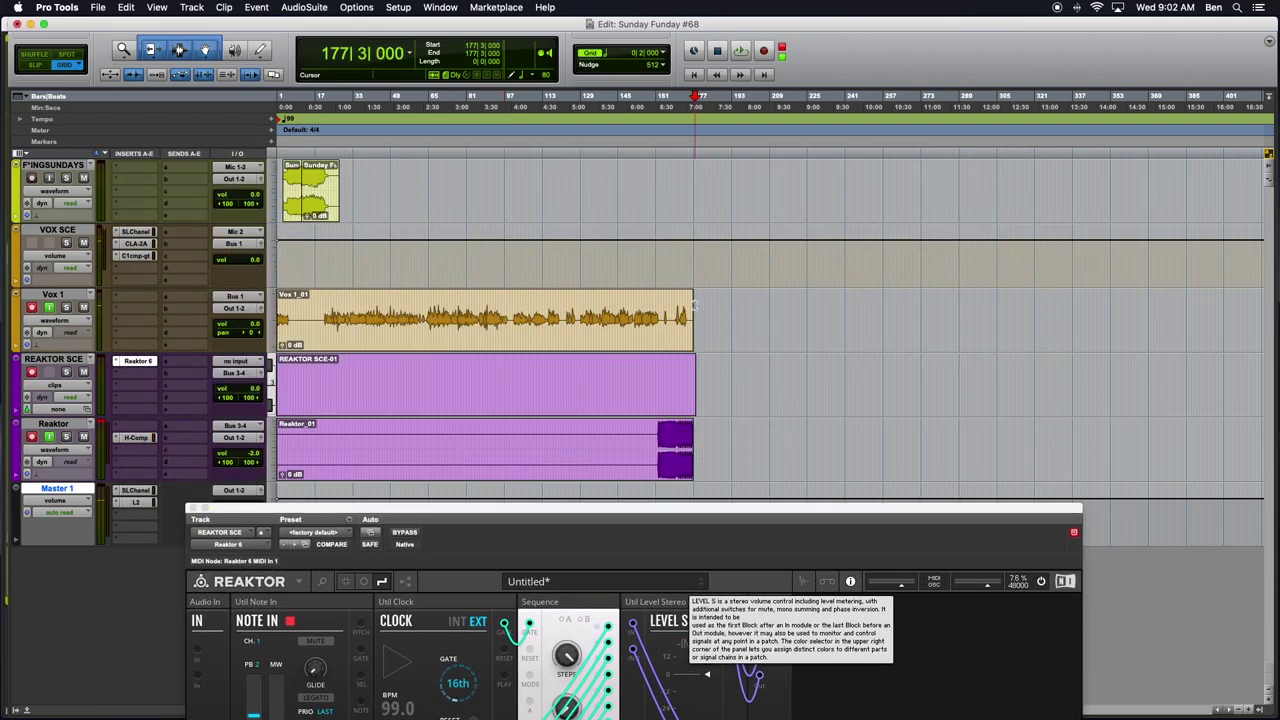
key("t")
key("t")
key("t")
key("t")
key("t")
key("t")
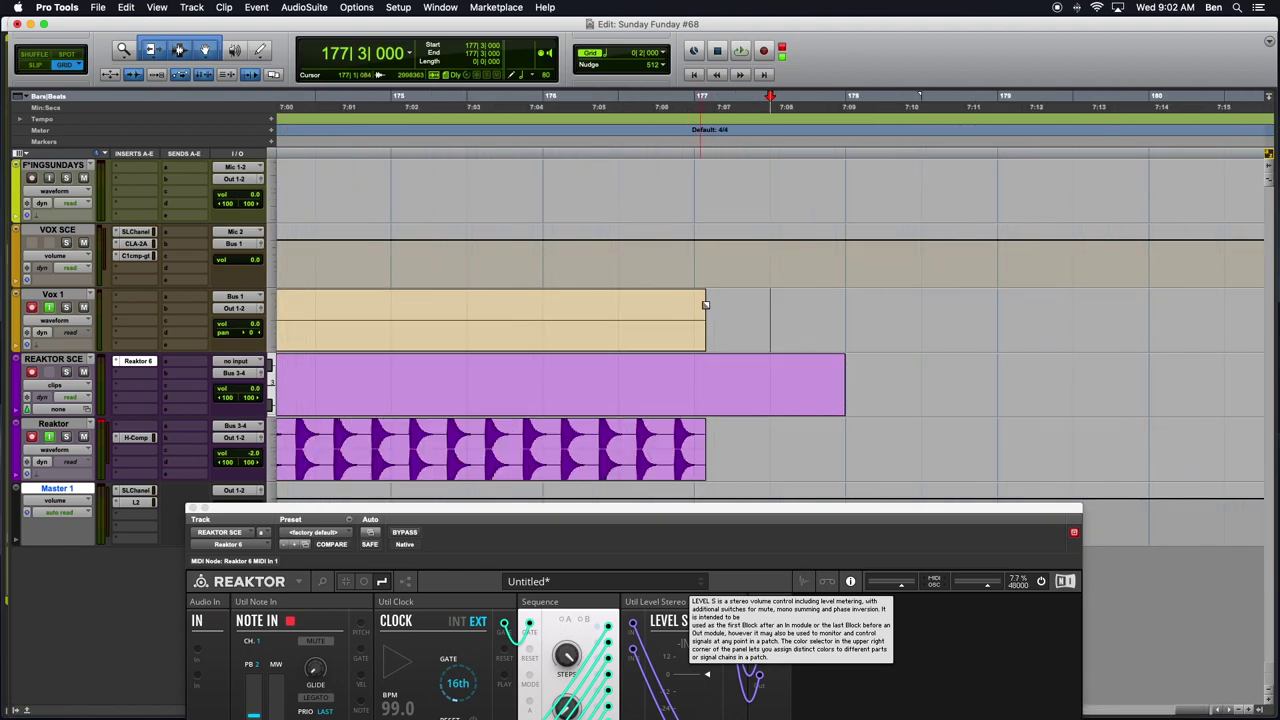
left_click(696, 305)
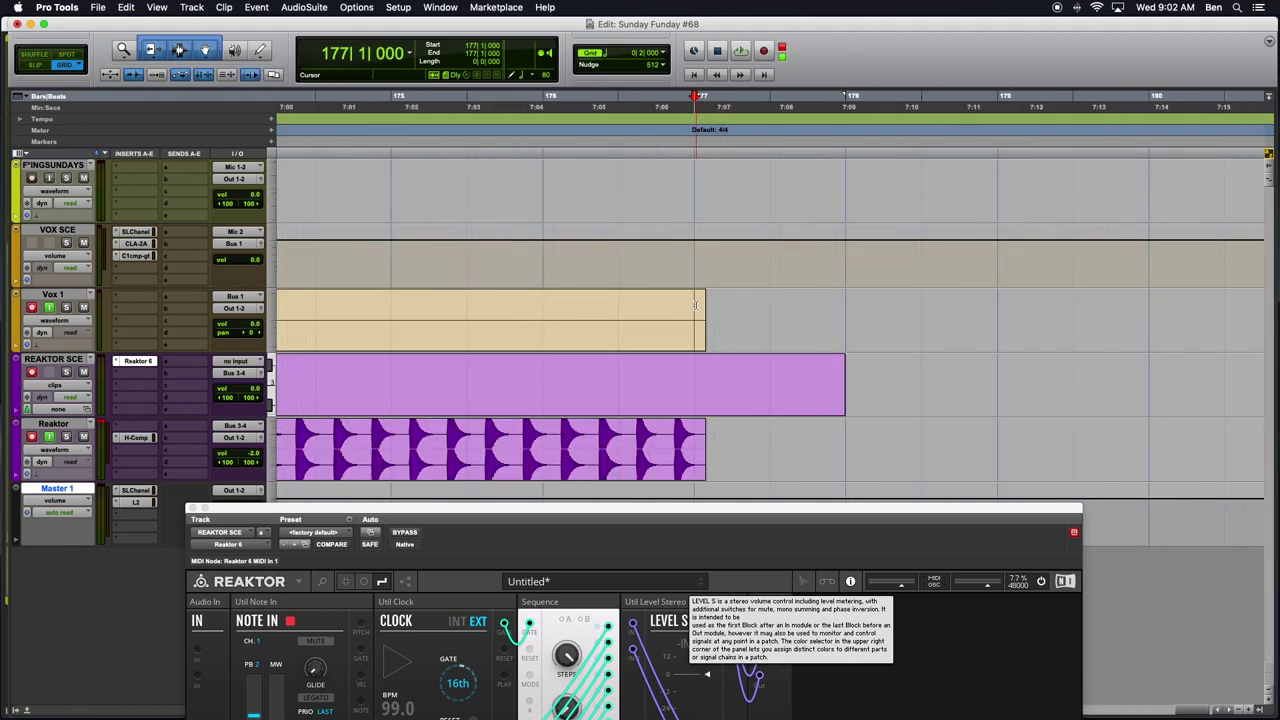
key("super+space")
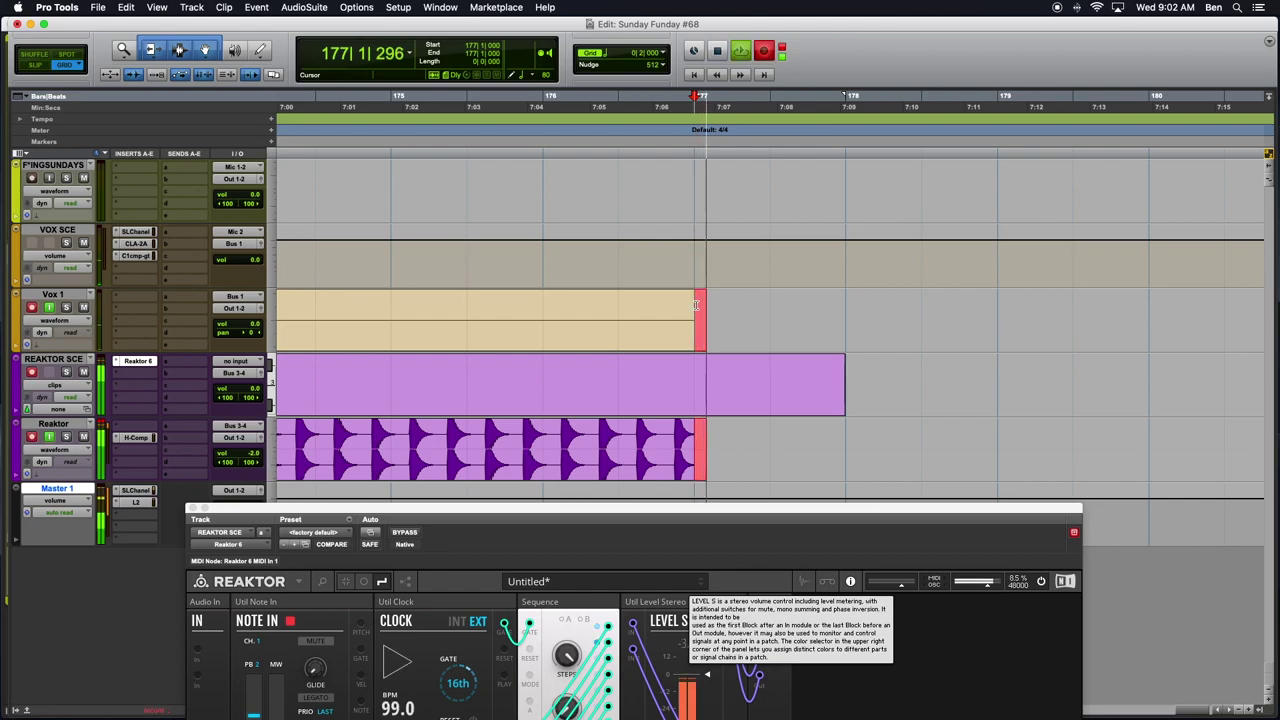
key("r")
key("r")
key("r")
key("r")
key("r")
key("r")
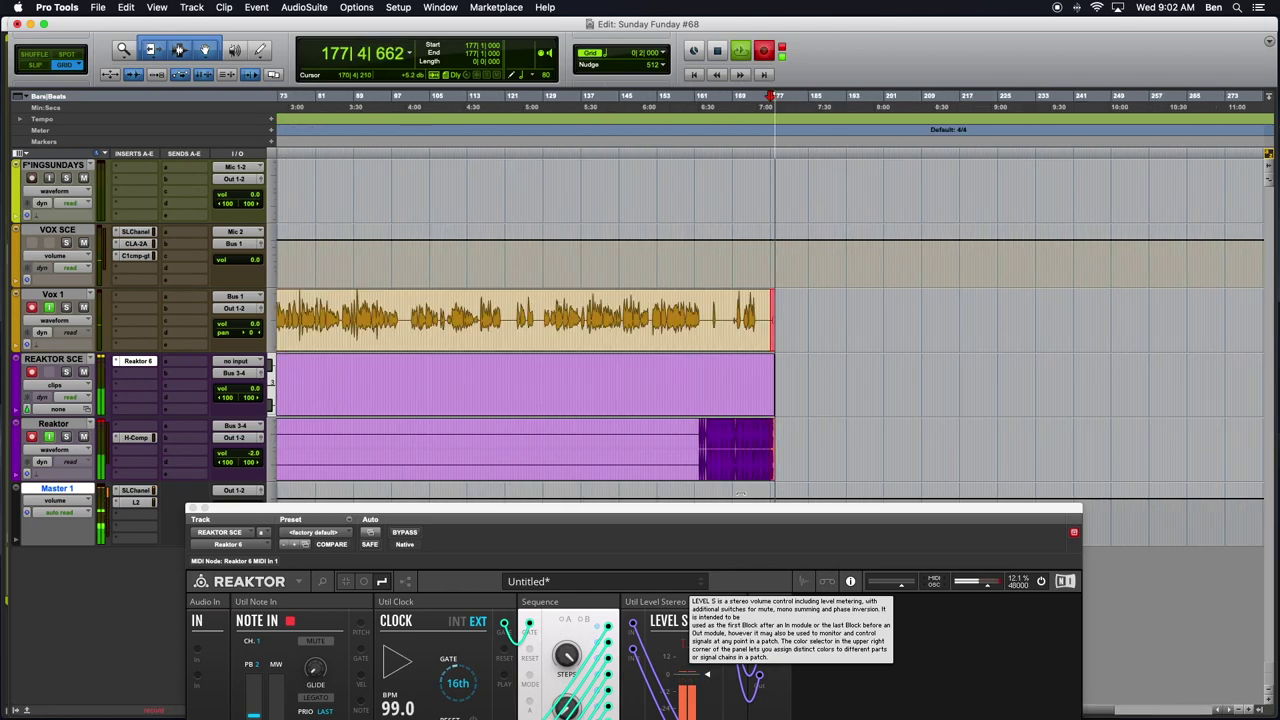
left_click_drag(725, 513, 703, 183)
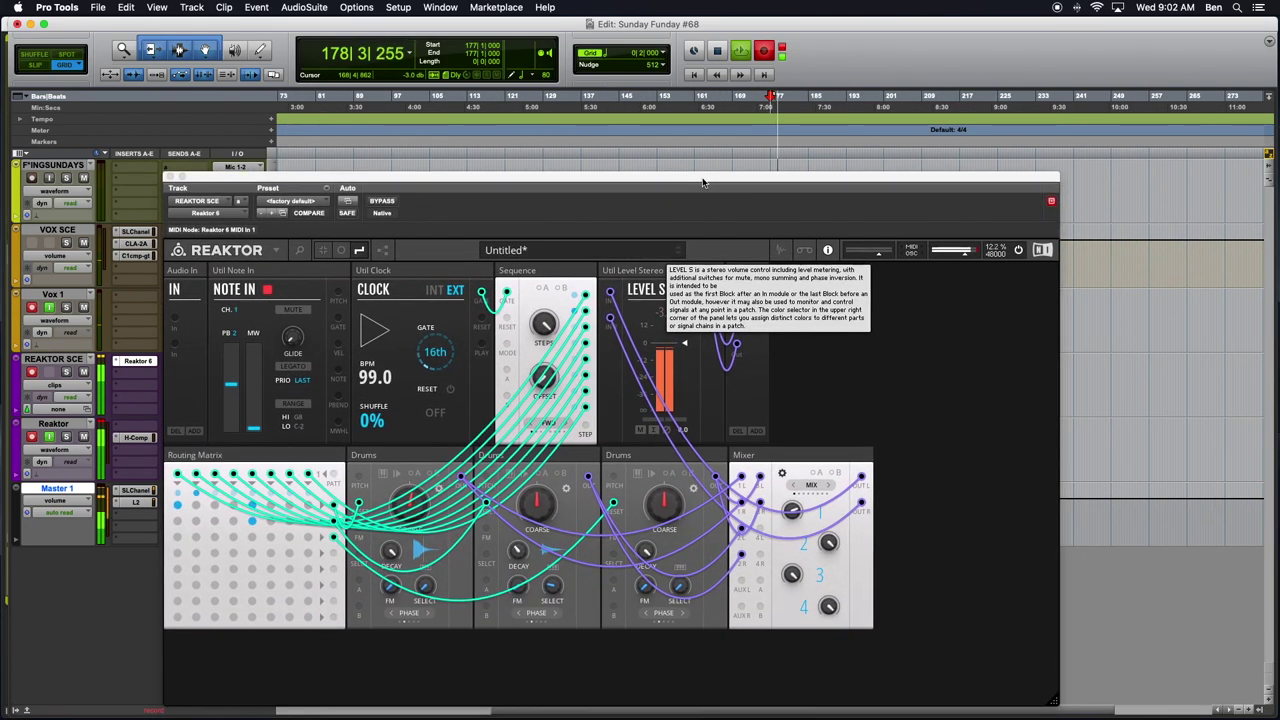
- Switch the Clock to its internal source and run it at 106 BPM
left_click(434, 290)
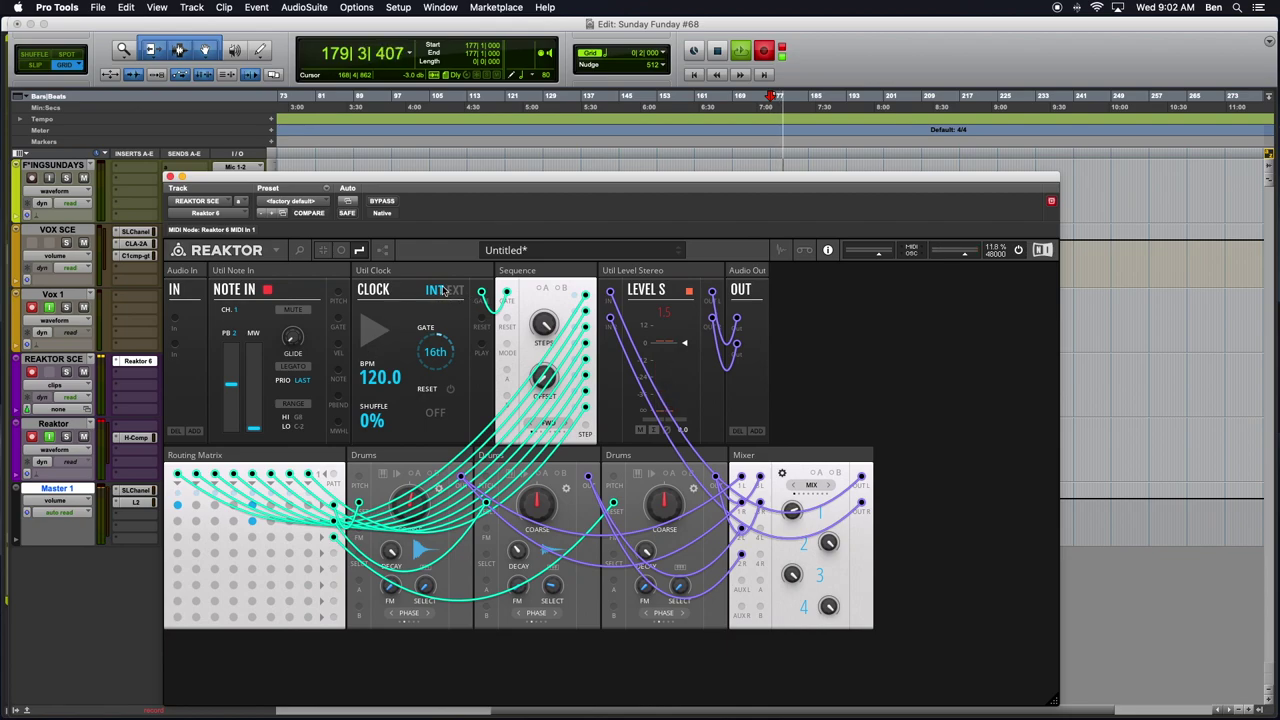
left_click(374, 333)
left_click_drag(380, 378, 380, 391)
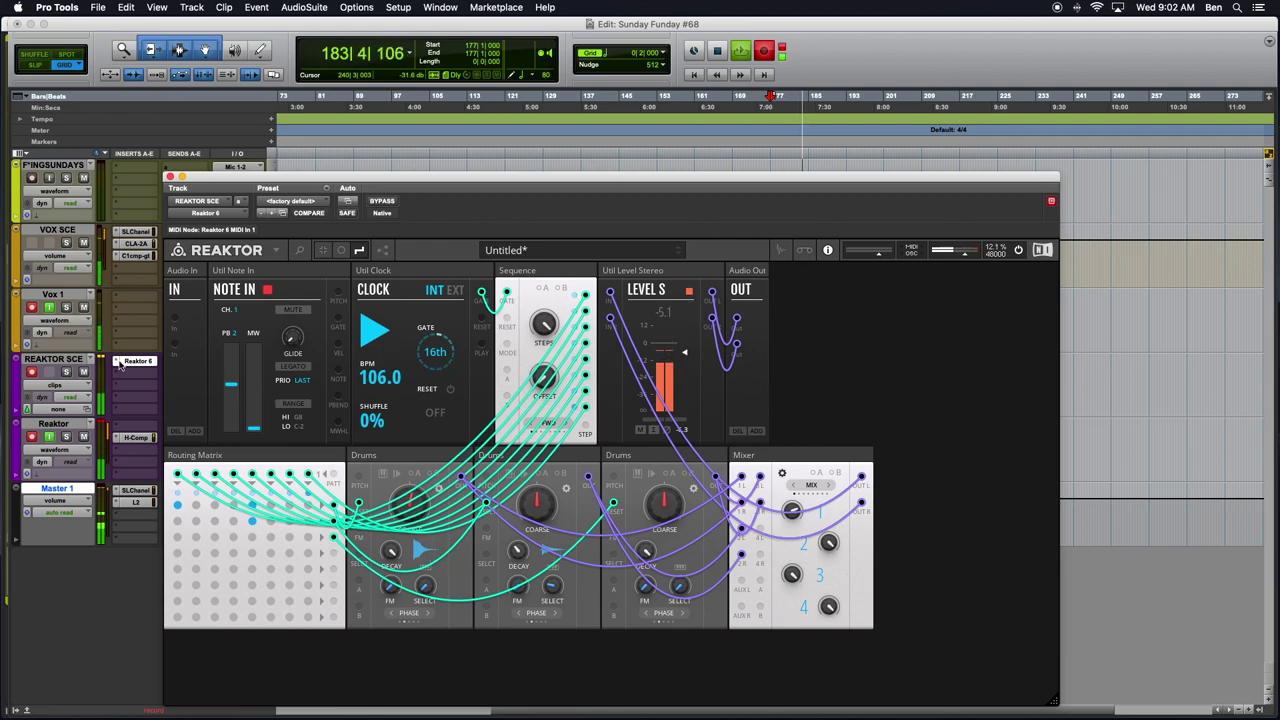
- Clear the Reaktor track's clip indicator and lower the Level Stereo output volume
left_click(101, 423)
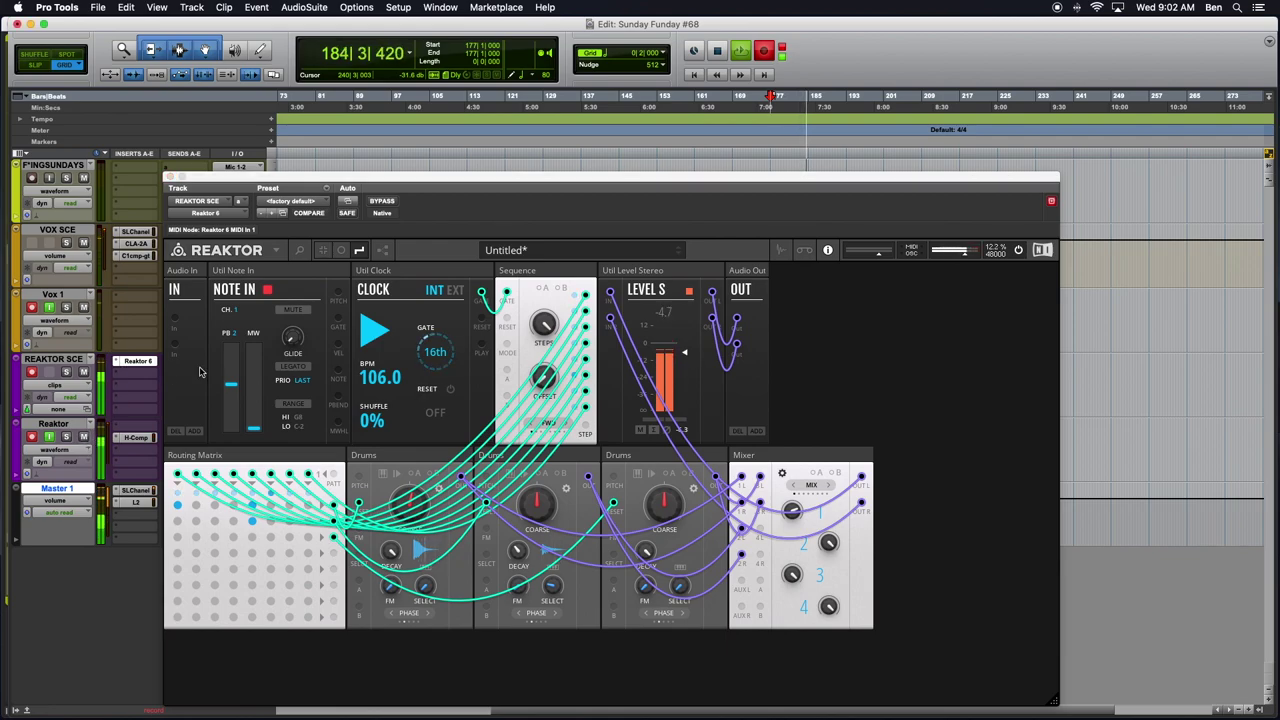
left_click(686, 361)
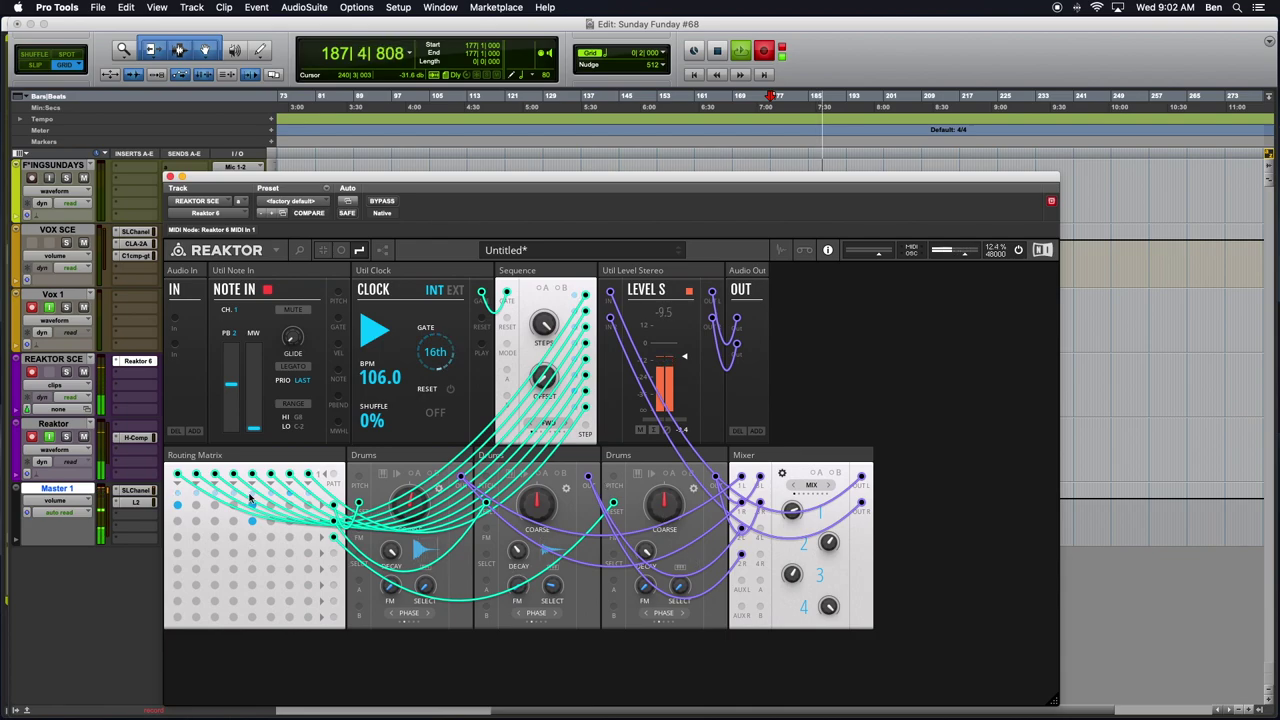
- Switch on steps 2, 3, 4, 6, 7 and 8 in the Routing Matrix's third row and turn down Mixer channel 3
left_click(177, 537)
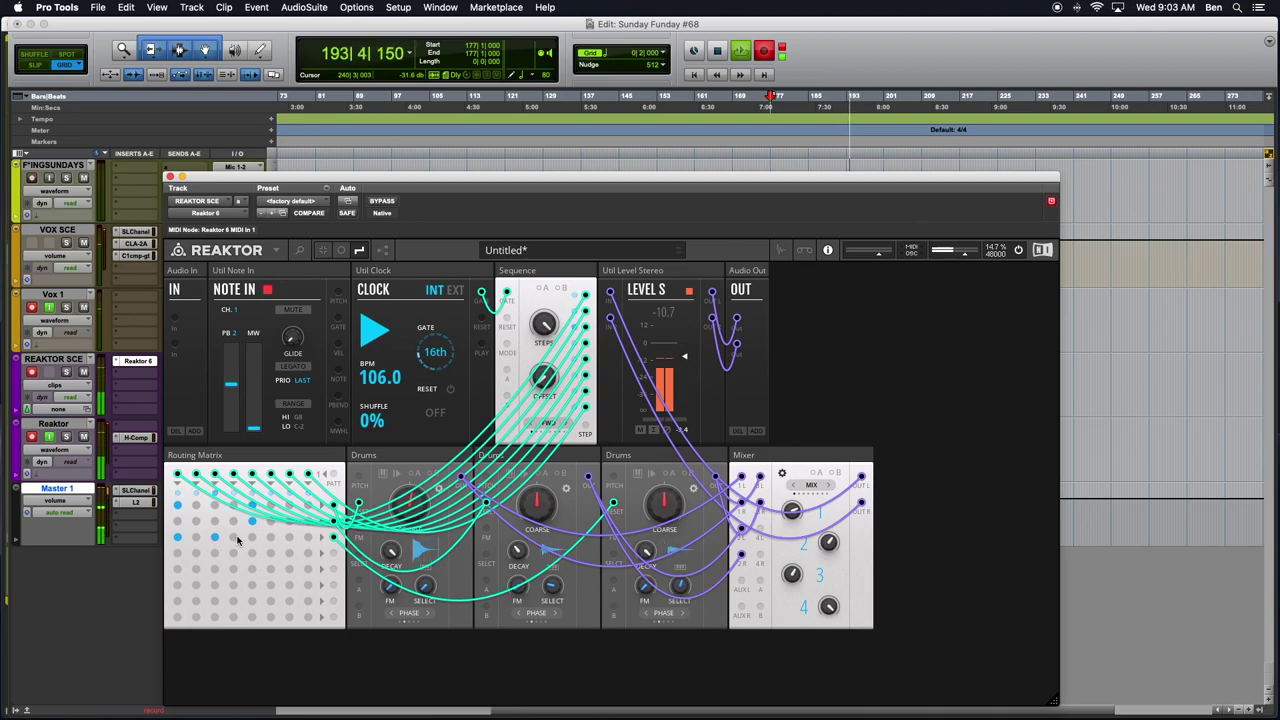
left_click(196, 537)
left_click(233, 537)
left_click(252, 537)
left_click(272, 538)
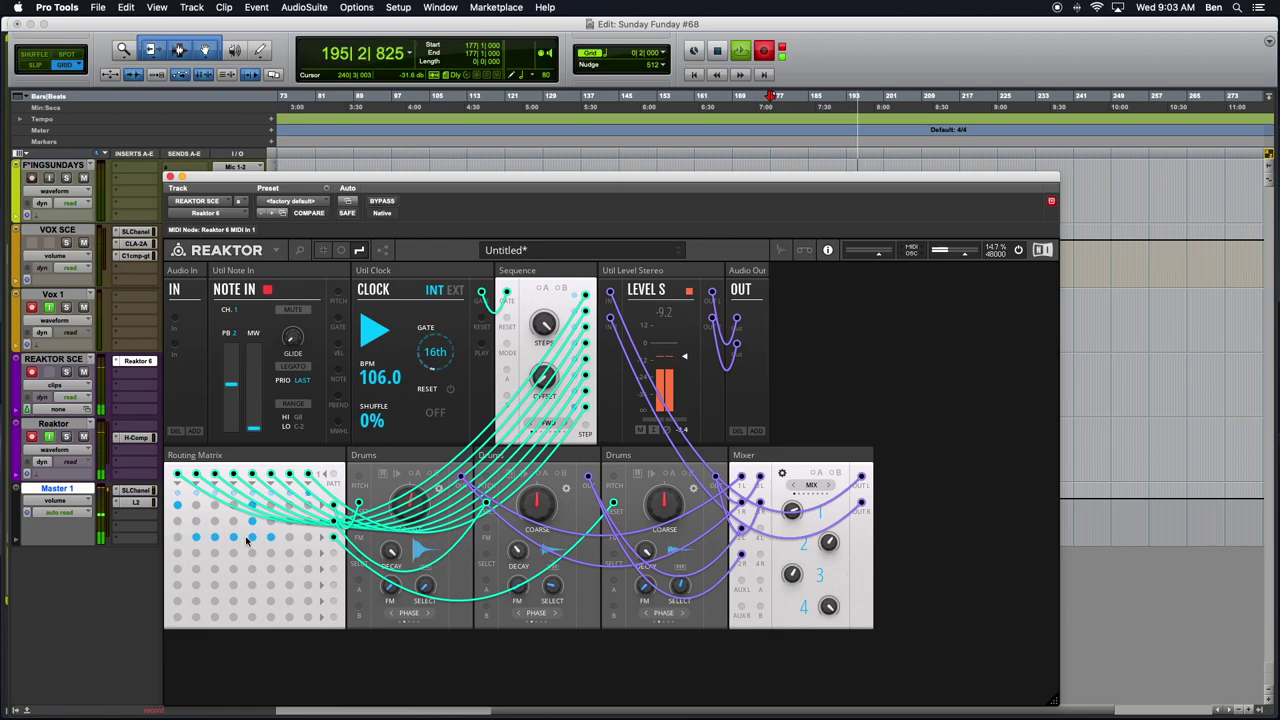
left_click(289, 537)
left_click(308, 537)
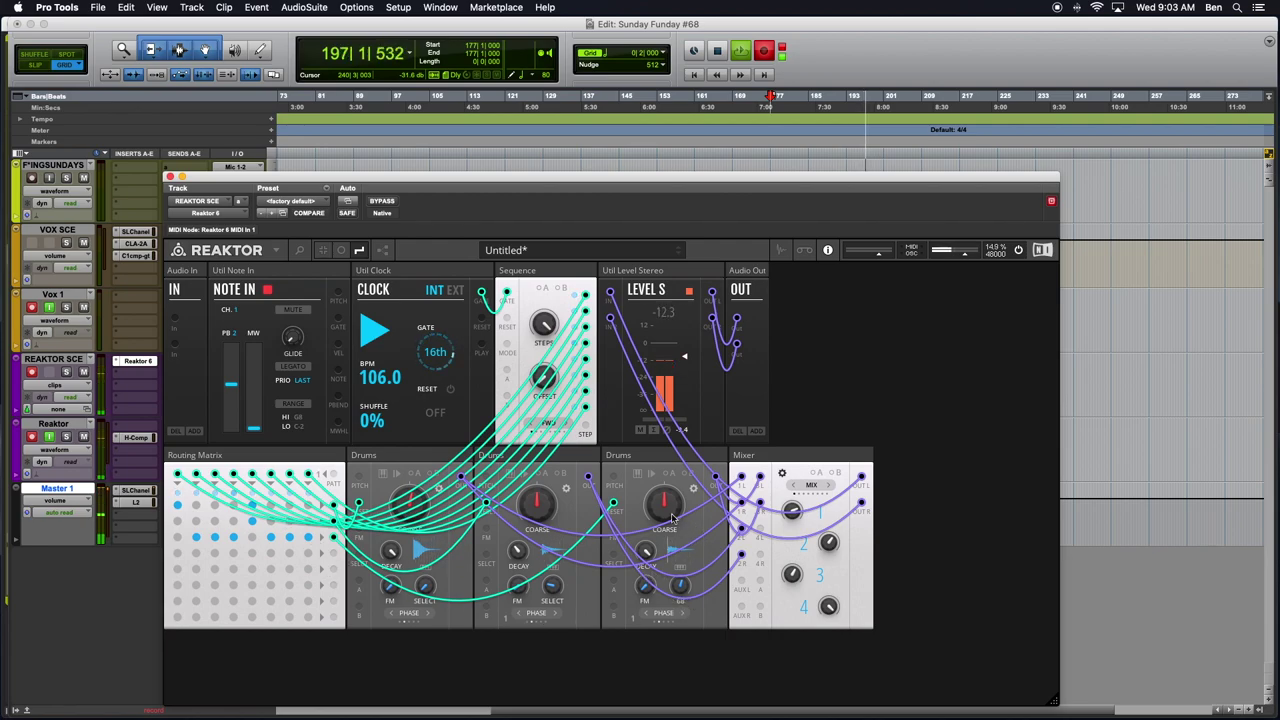
left_click_drag(791, 572, 766, 680)
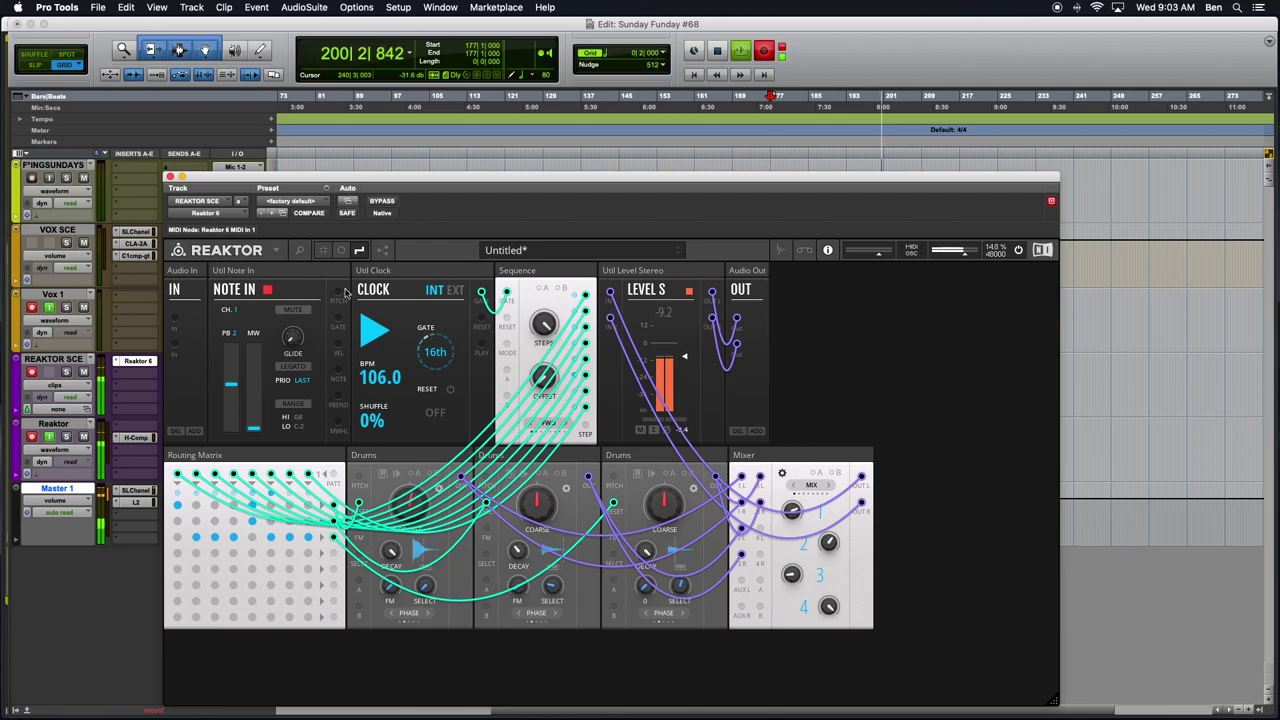
- Set the Clock's internal tempo to 108 BPM
left_click_drag(382, 376, 436, 558)
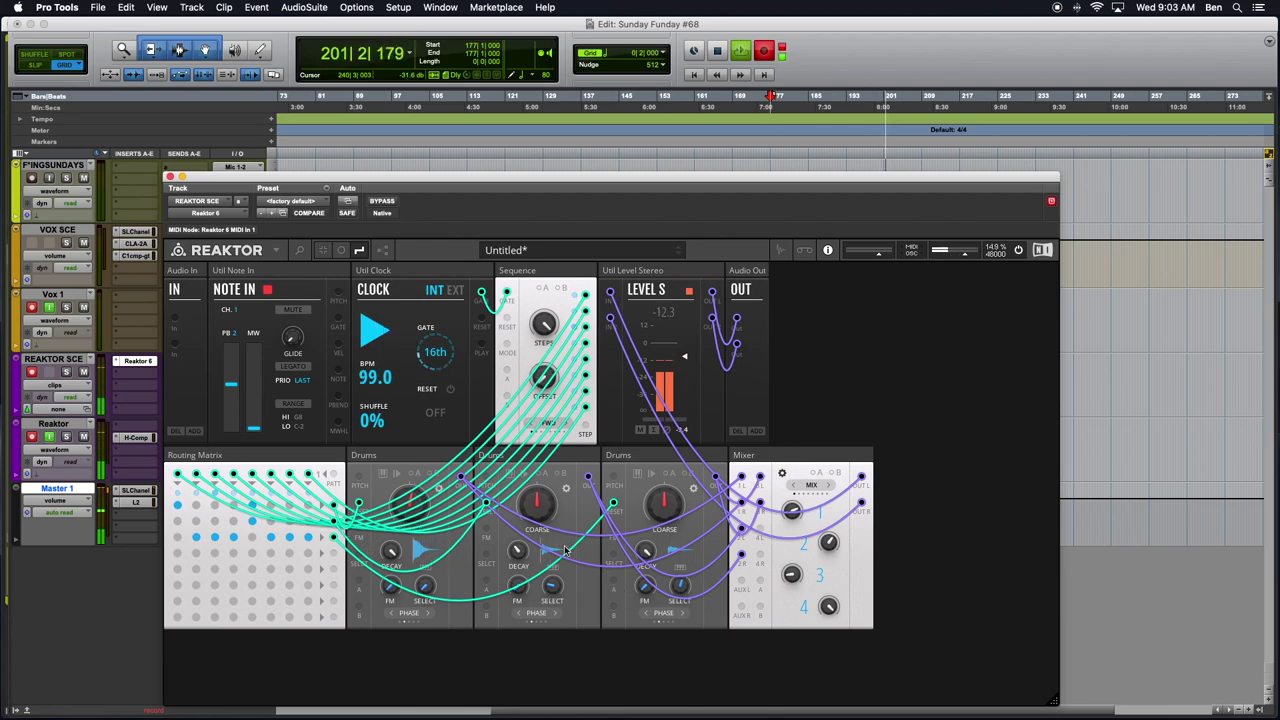
left_click_drag(381, 382, 370, 373)
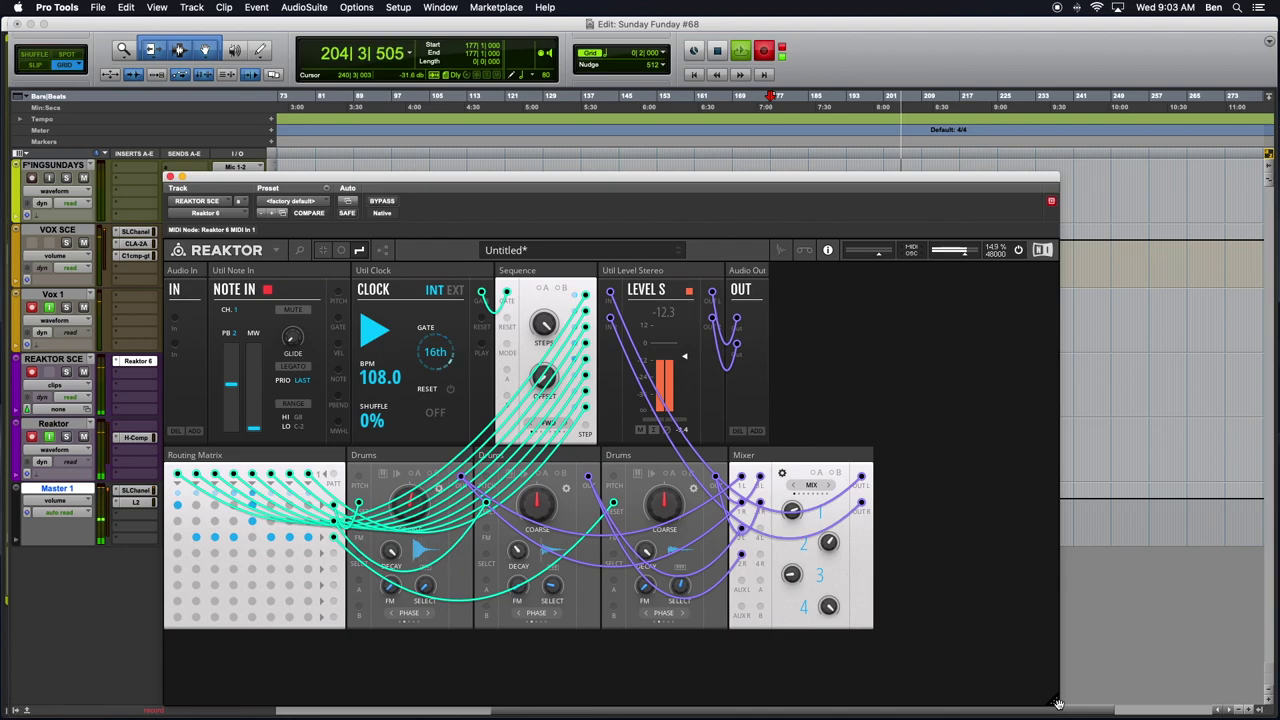
- Reposition the Reaktor window and view the recent Toy Box modules in the rack's module search
left_click_drag(509, 176, 560, 141)
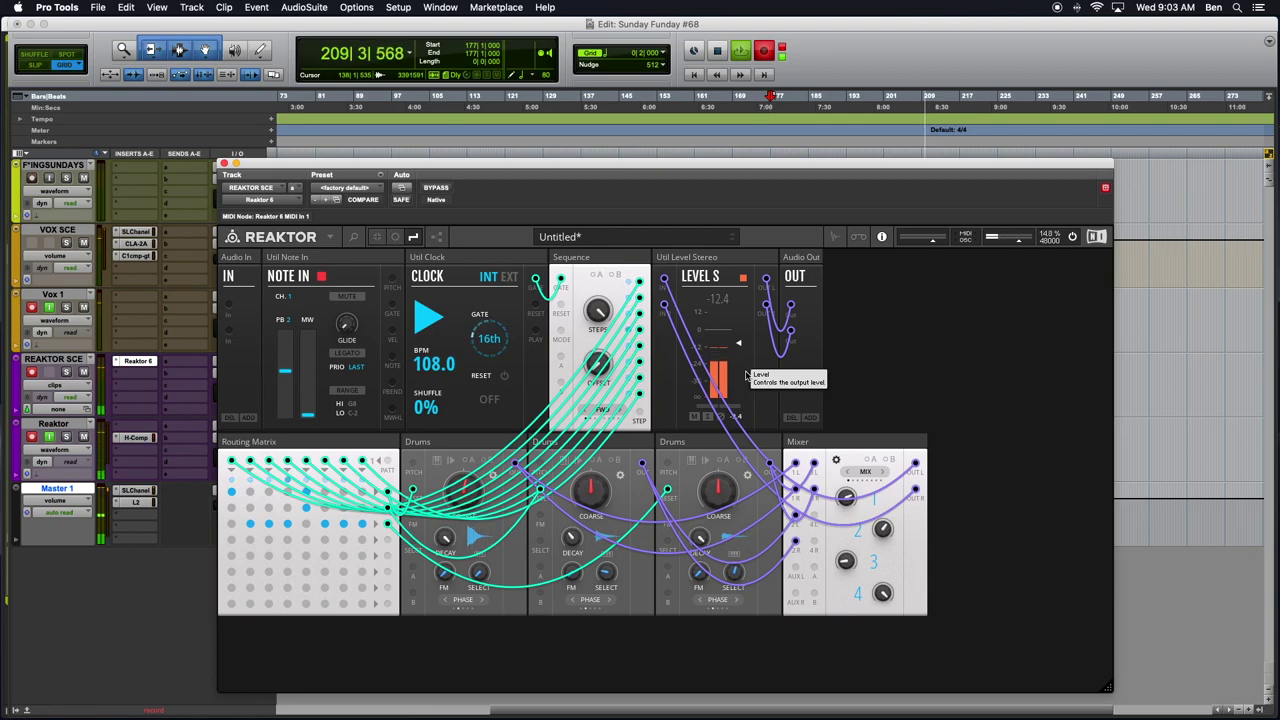
double_click(936, 359)
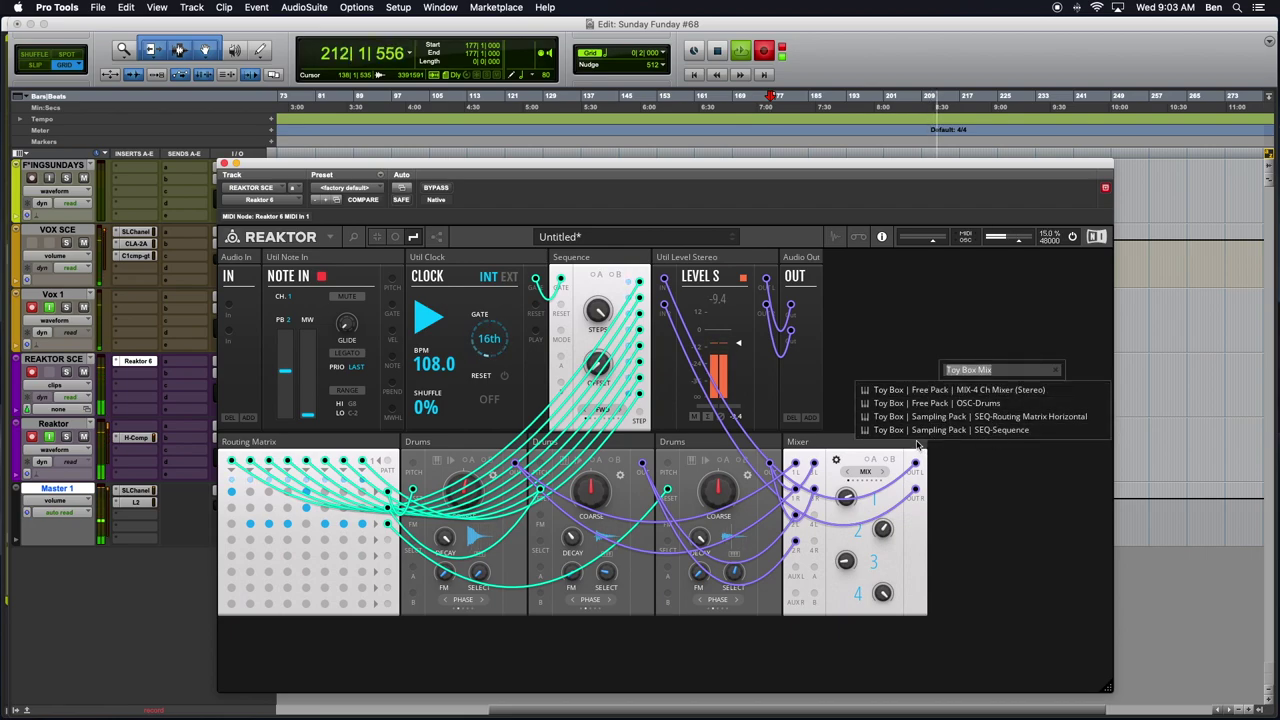
left_click(1058, 373)
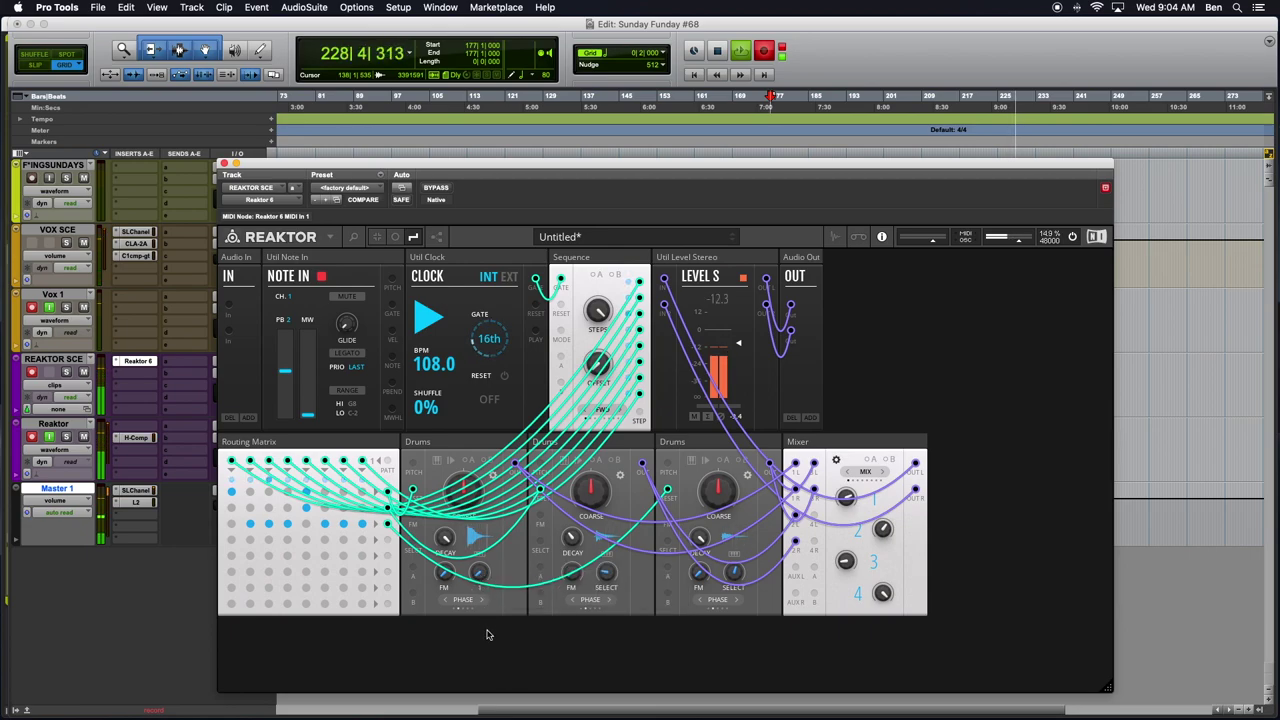
- Change the first Drums module's Select setting and switch on steps 6, 7 and 8 in the Routing Matrix's fourth row
left_click_drag(478, 572, 477, 567)
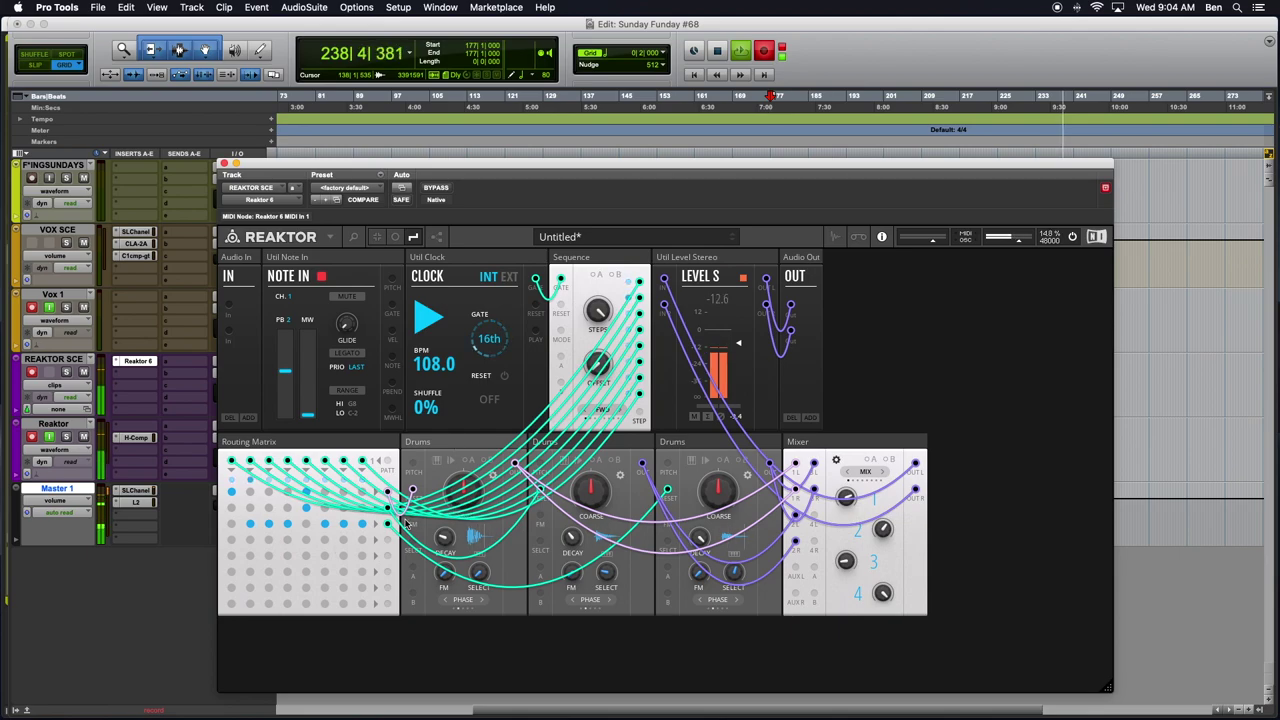
left_click(324, 540)
left_click(342, 541)
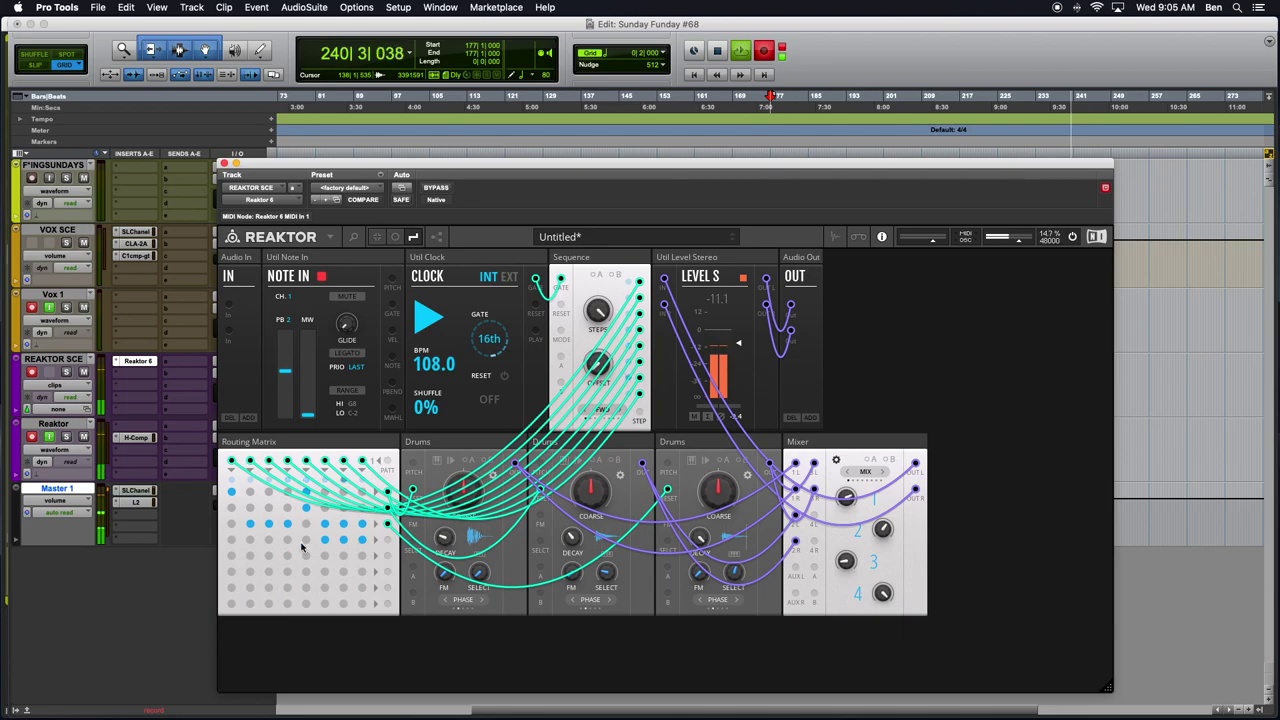
- Switch on steps 2, 3 and 4 in the Routing Matrix's fourth row and patch that row's output to the third Drums module's Reset input
left_click(268, 540)
left_click(287, 540)
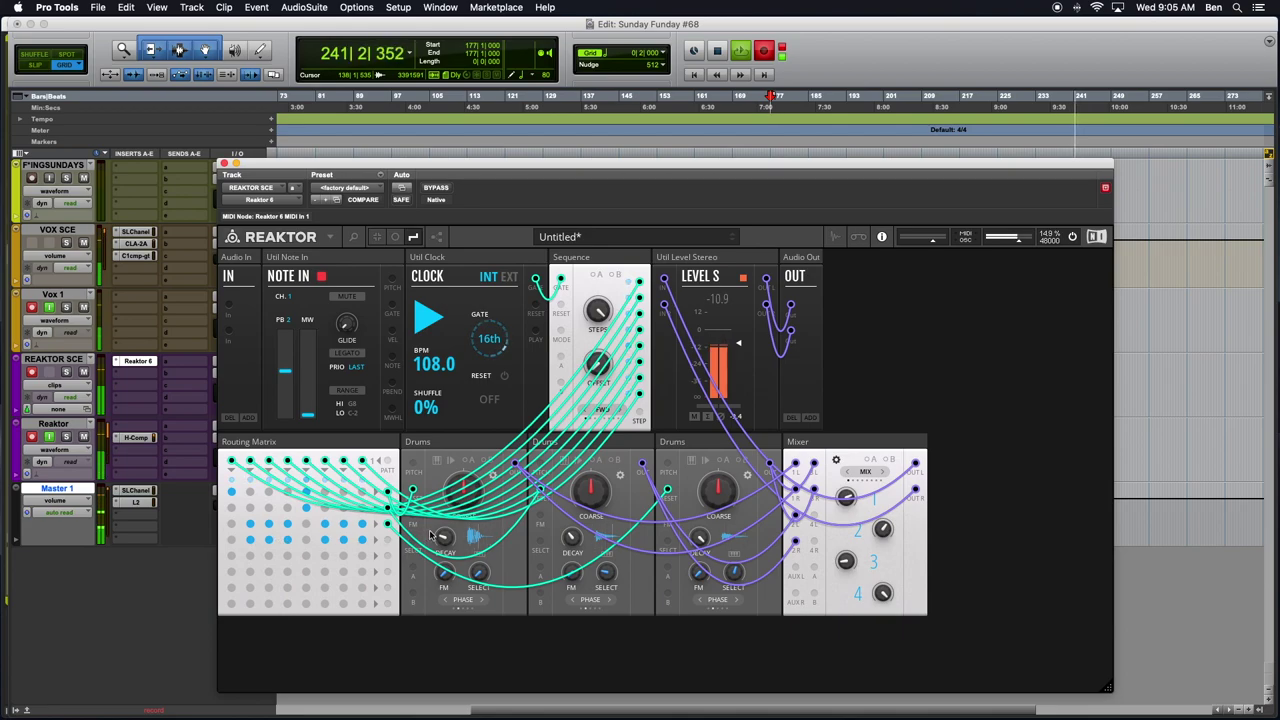
left_click_drag(388, 541, 667, 491)
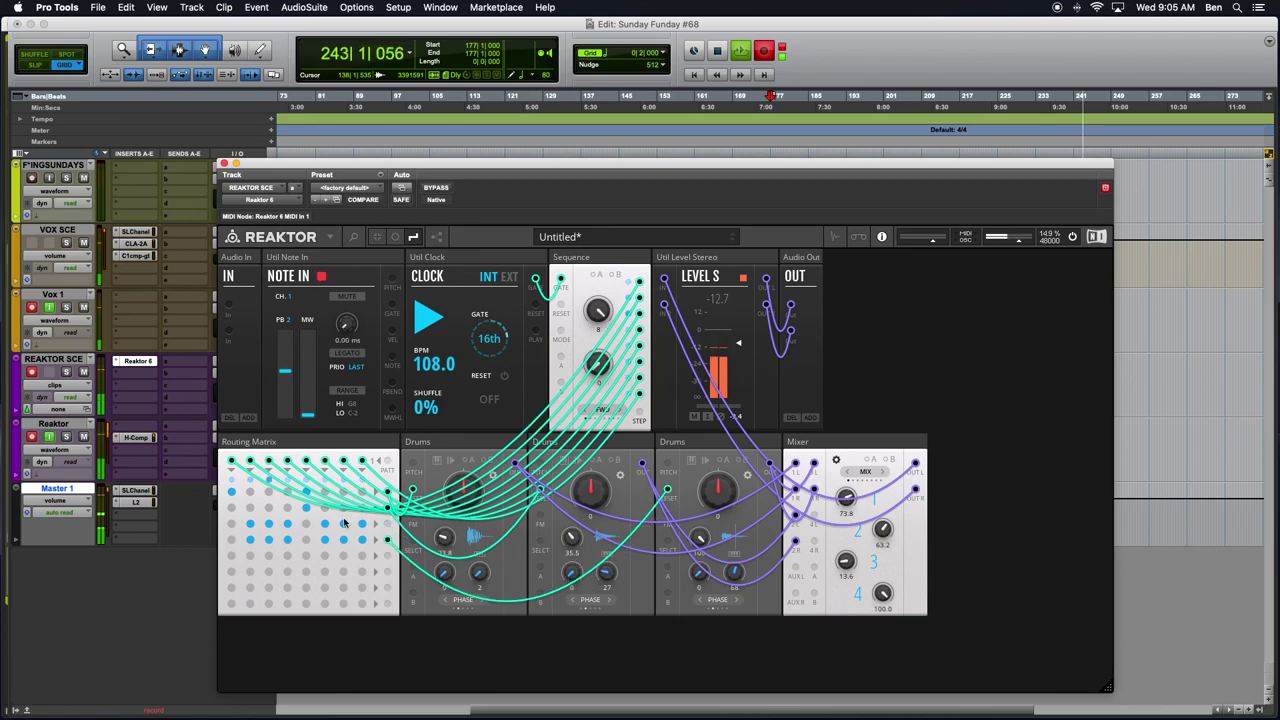
- Clear all steps in the Routing Matrix's third row and switch on steps 6, 7 and 8 in the fourth row
left_click(250, 524)
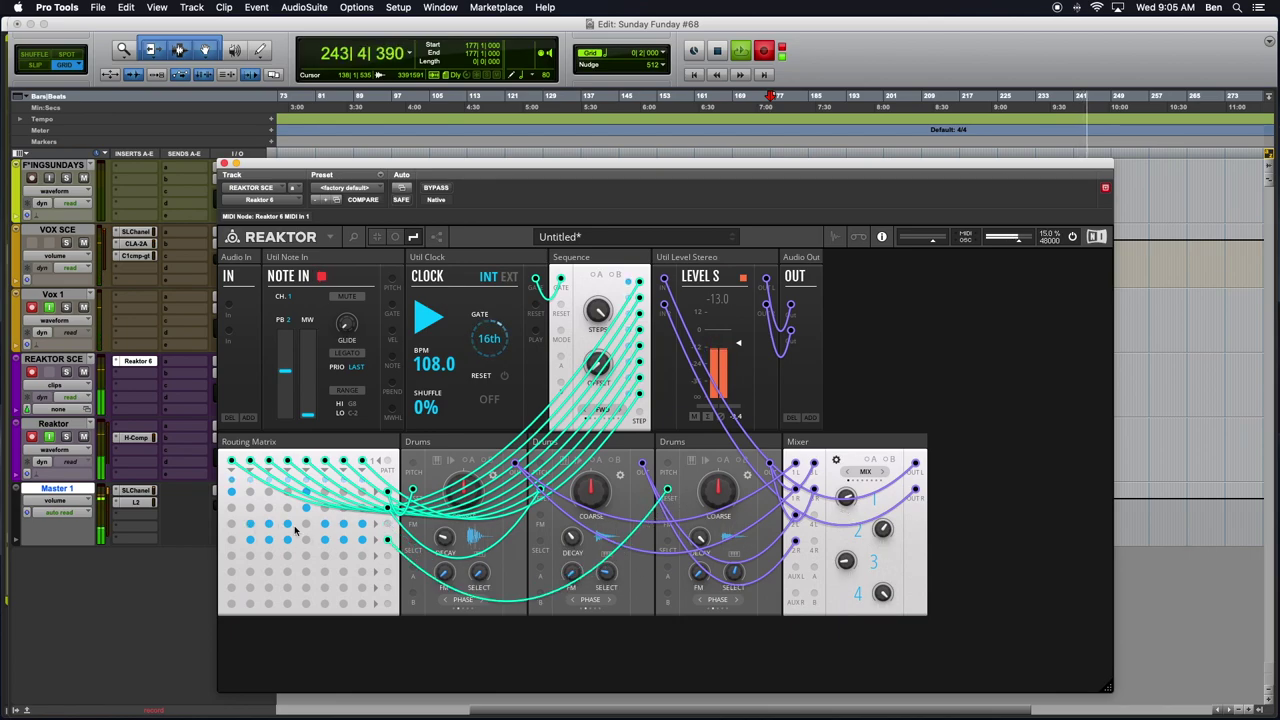
left_click_drag(249, 527, 355, 538)
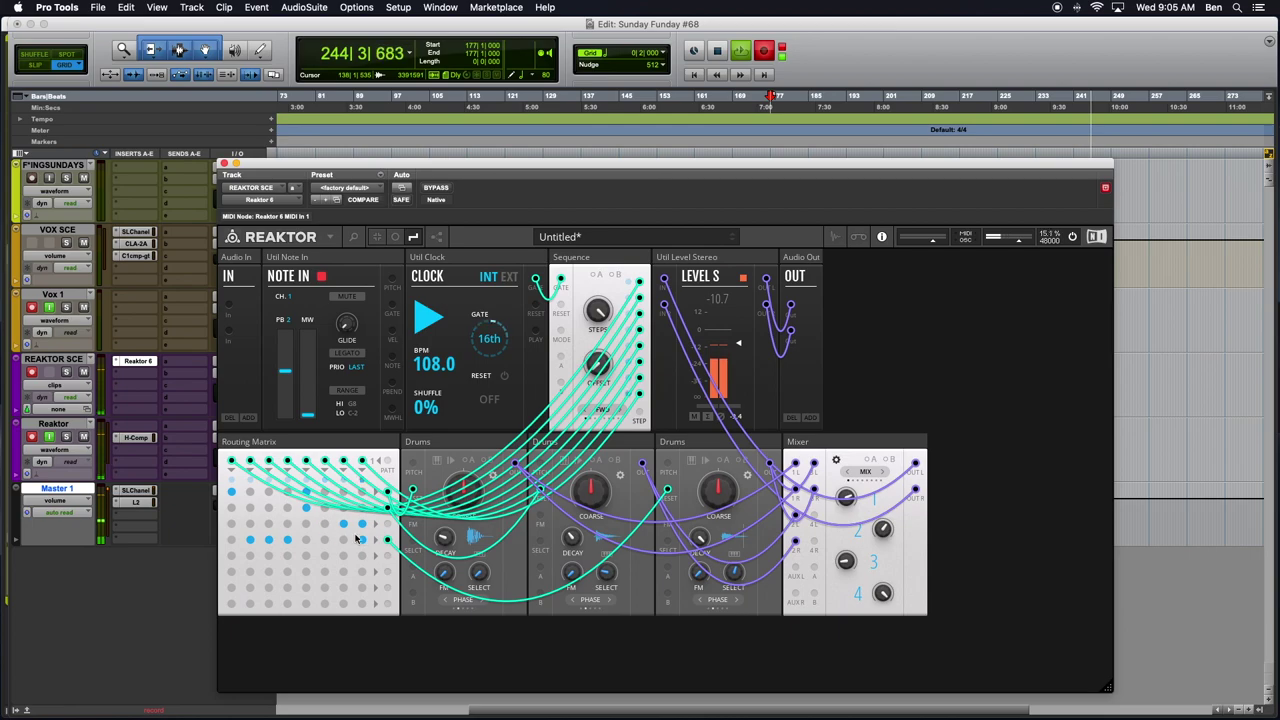
left_click(360, 524)
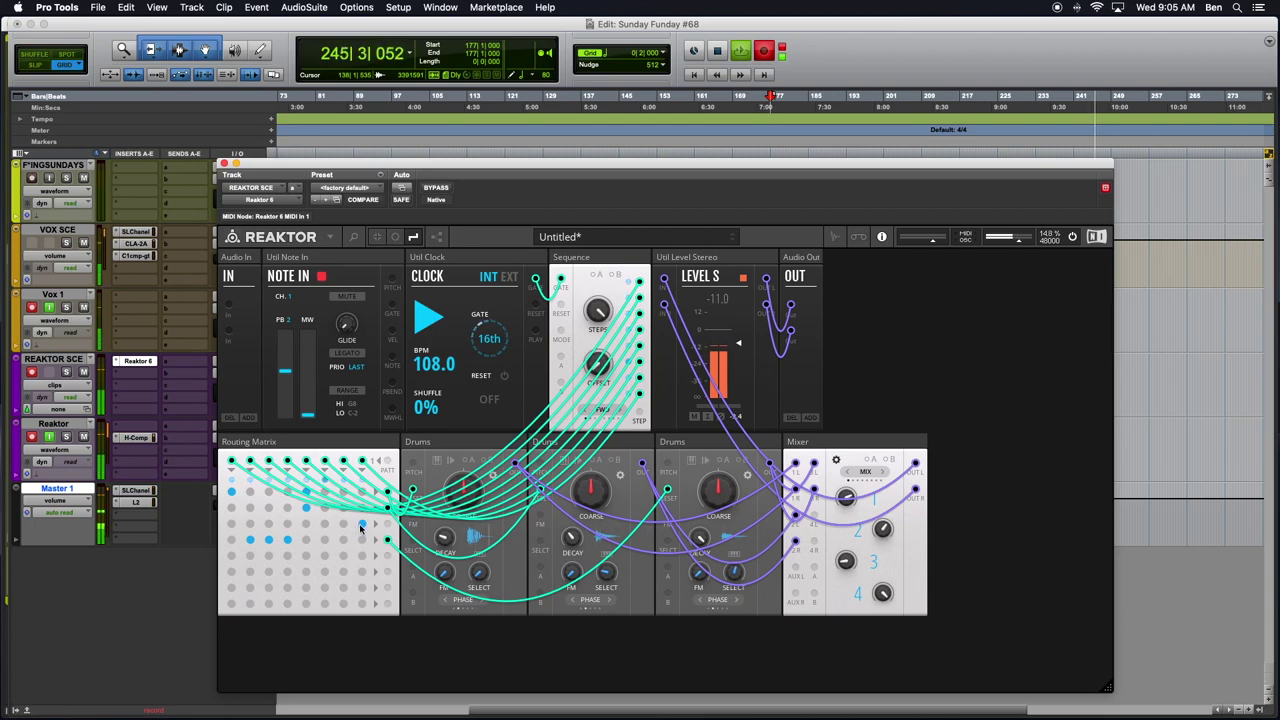
left_click(324, 540)
left_click(343, 540)
left_click(362, 540)
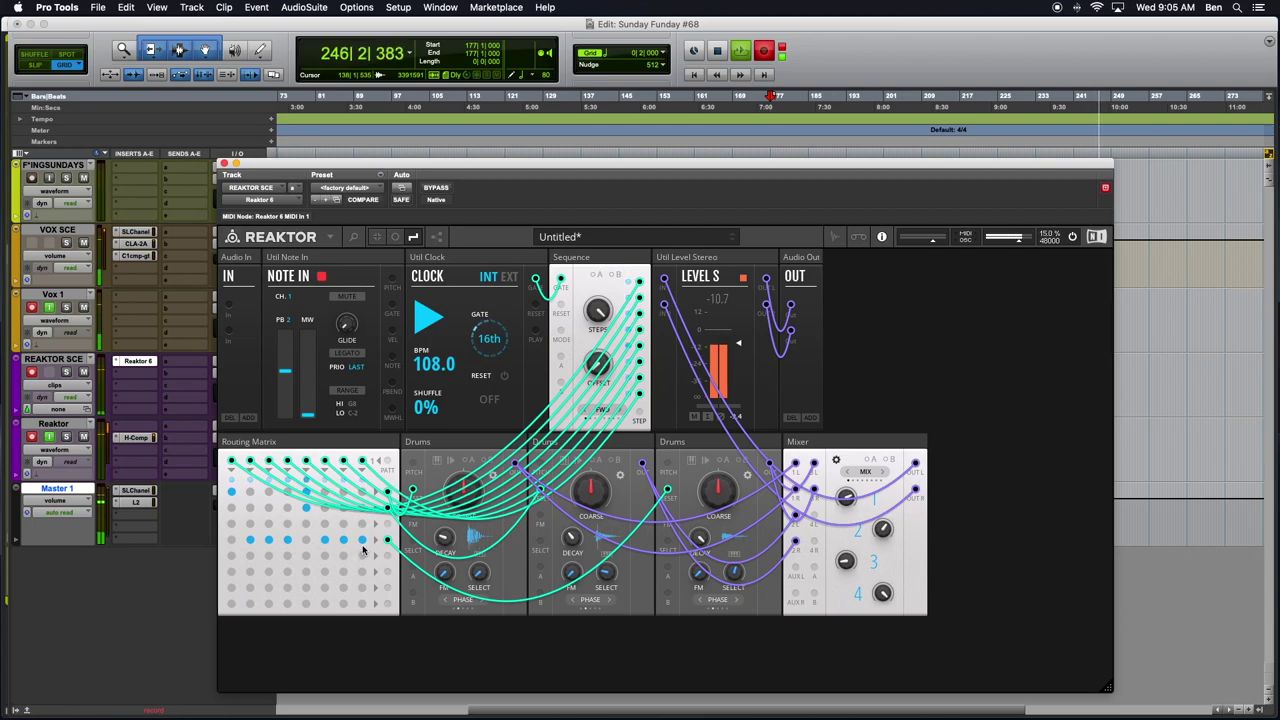
- Patch the Routing Matrix's third row, with step 5 on, to the second Drums module, and program steps 1 and 5 in the second row
left_click_drag(324, 541, 382, 543)
left_click(324, 540)
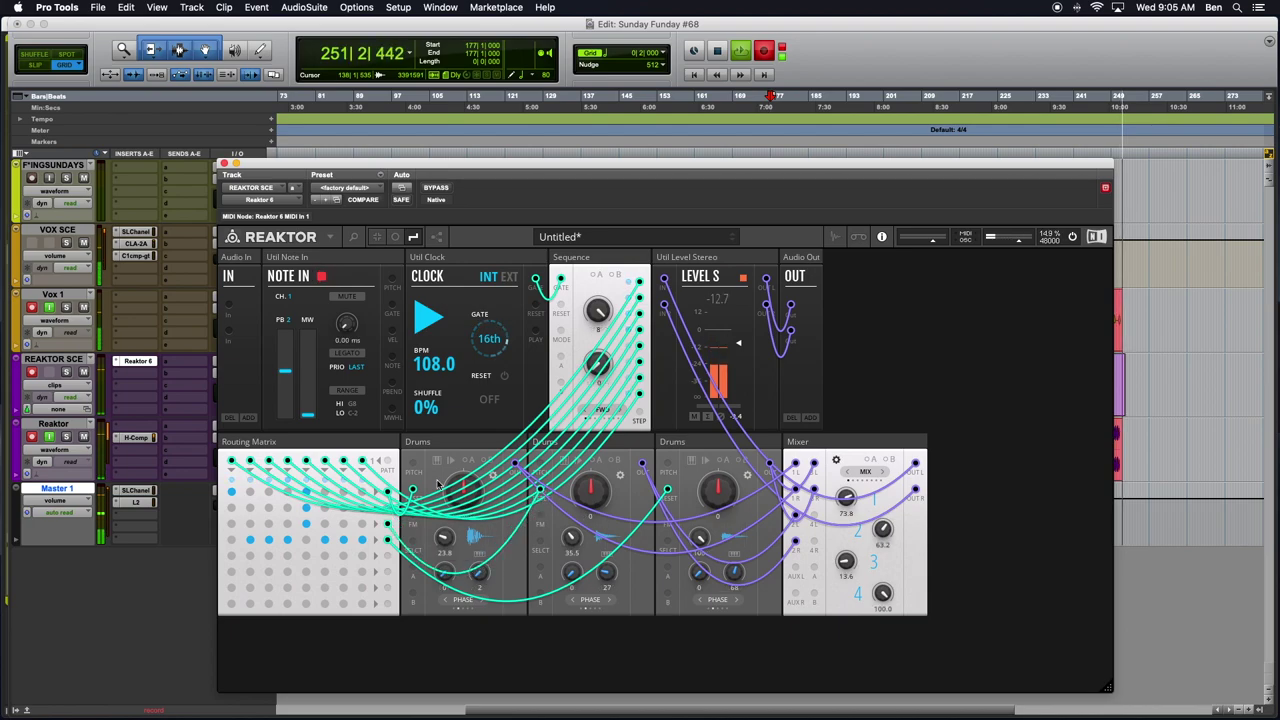
left_click(306, 508)
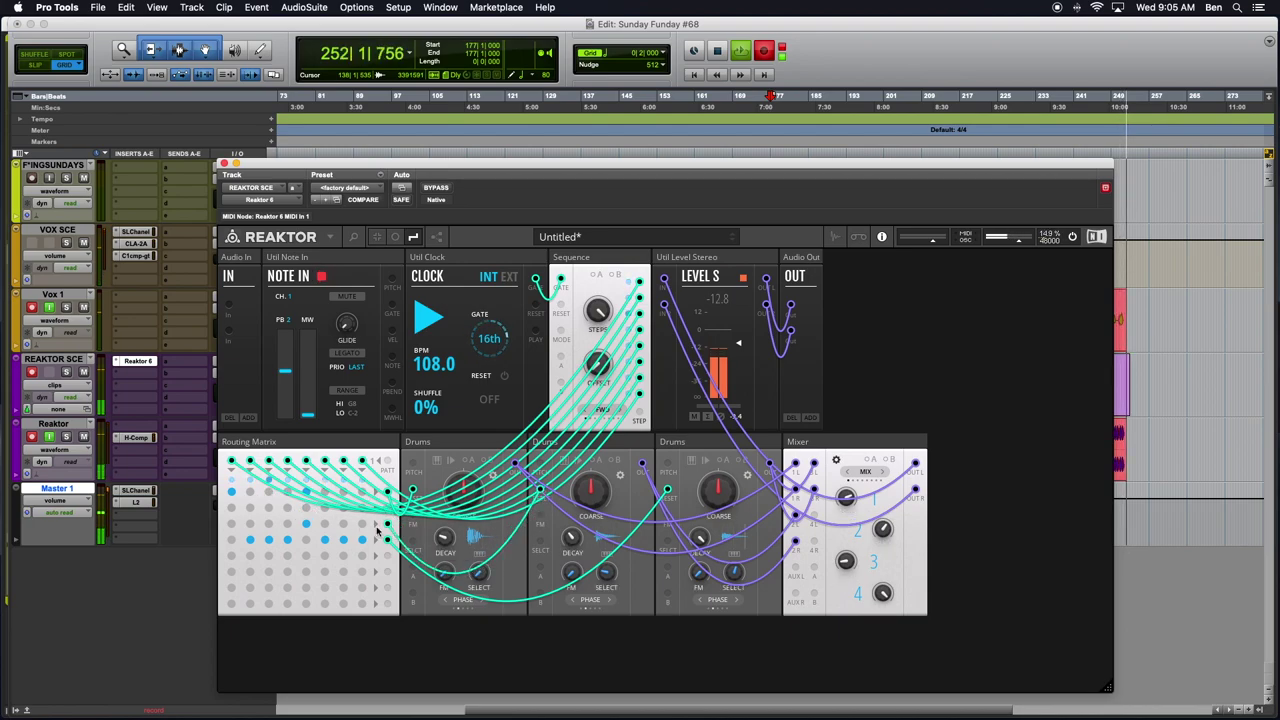
left_click(232, 508)
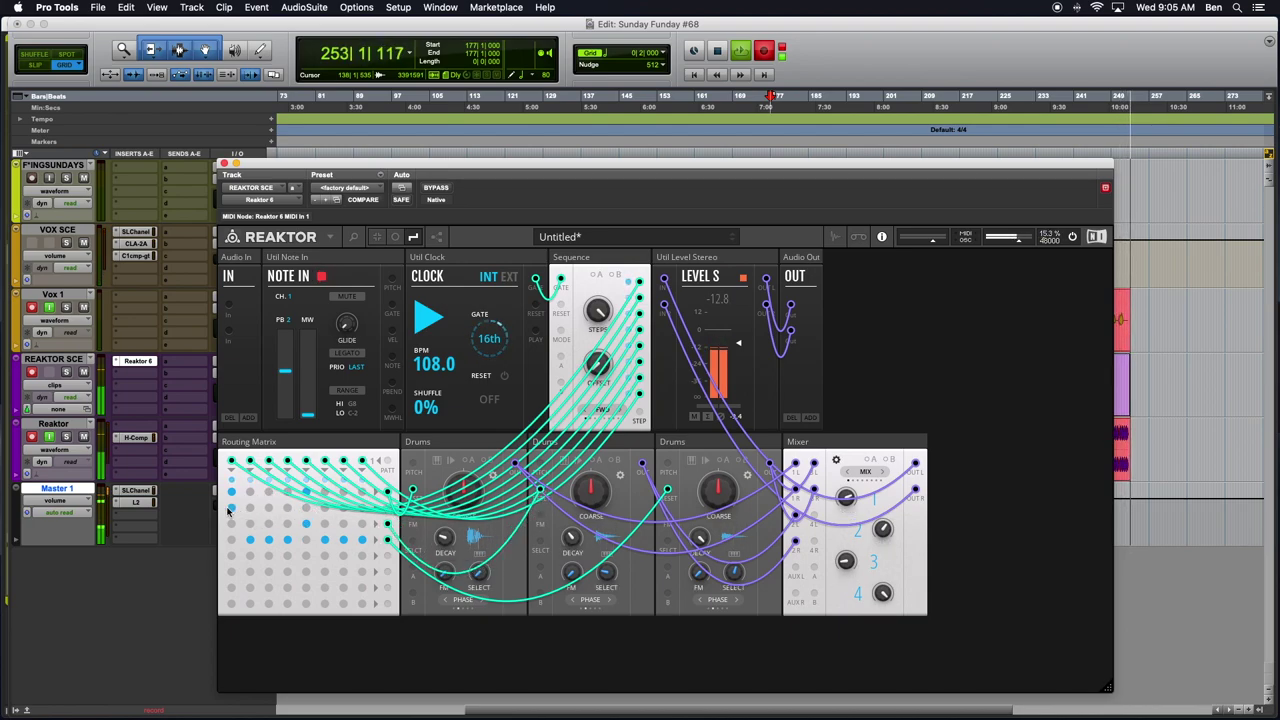
left_click(305, 508)
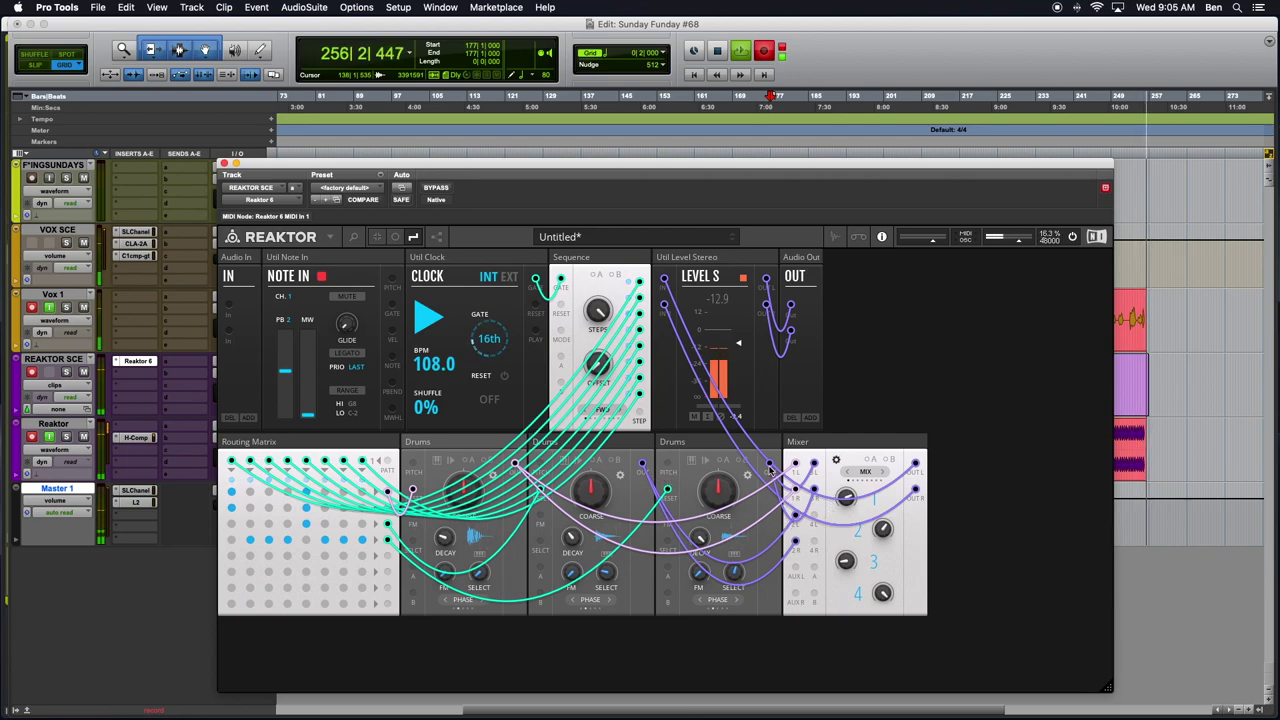
- Patch the third Drums module's output into Mixer inputs 4L and 4R with purple cables and turn channel 4 down to 16.4
left_click_drag(770, 463, 812, 518)
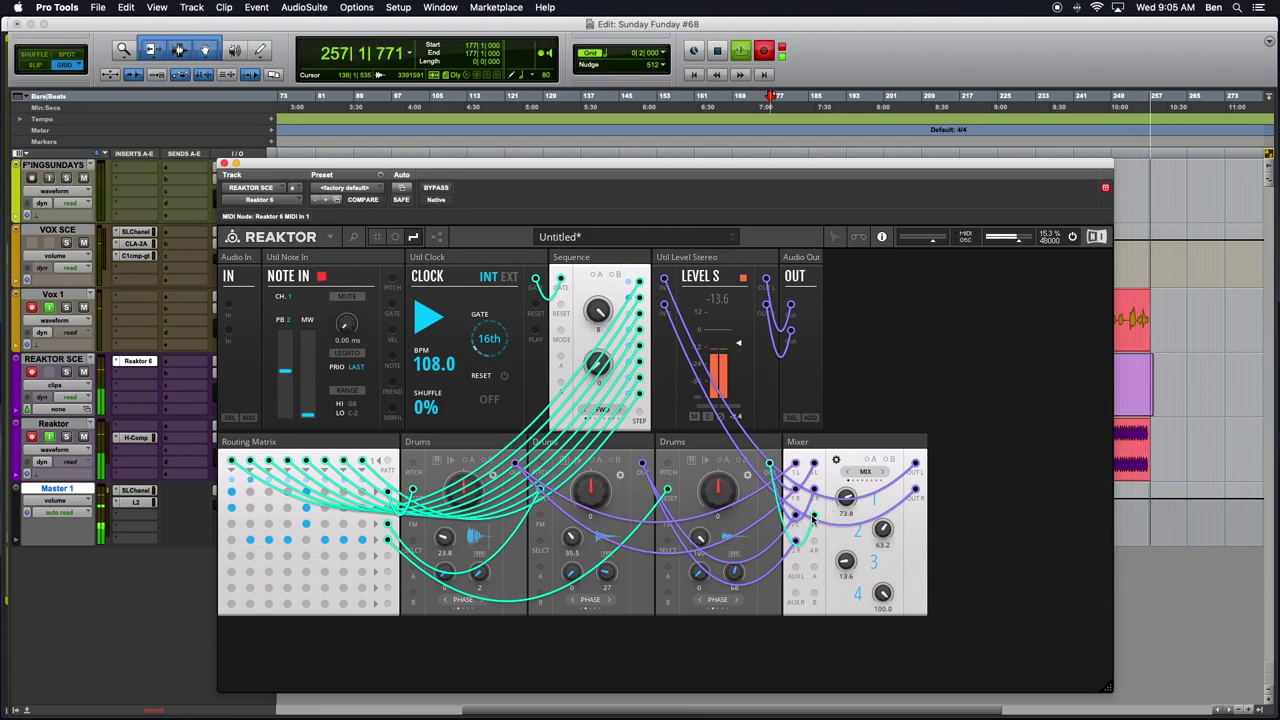
right_click(808, 516)
mouse_move(835, 516)
left_click(907, 601)
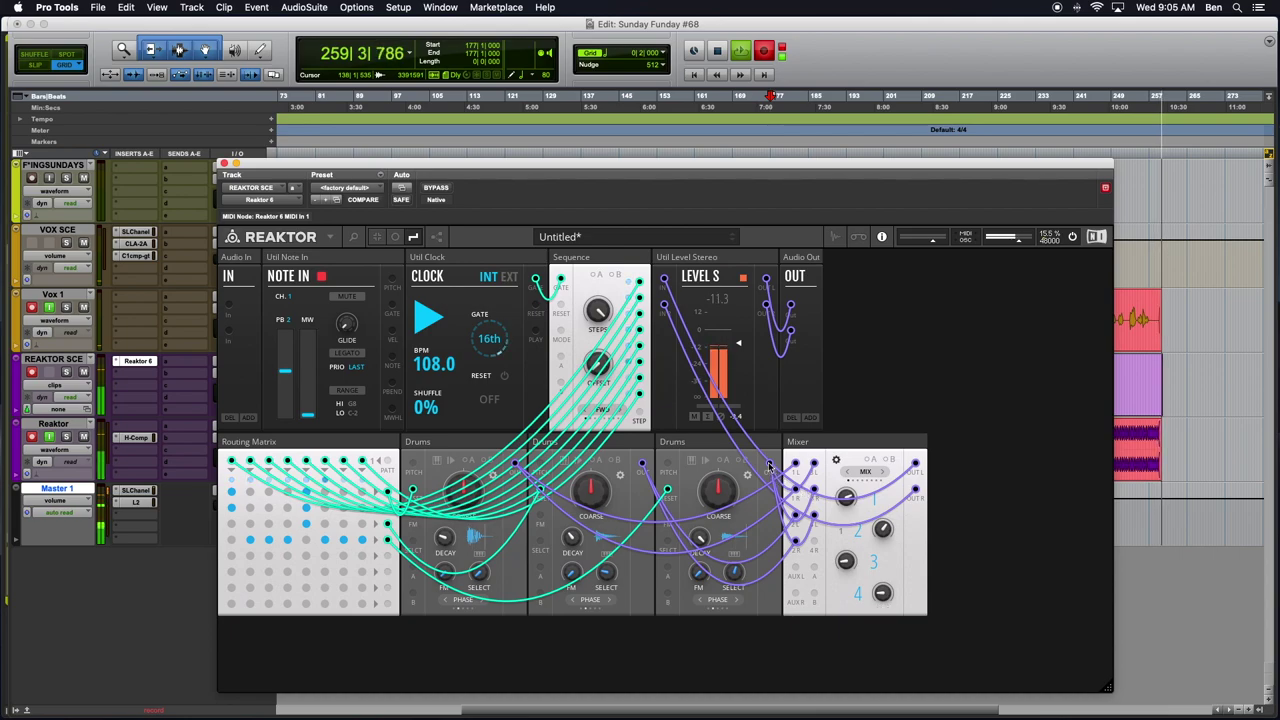
left_click_drag(769, 464, 807, 546)
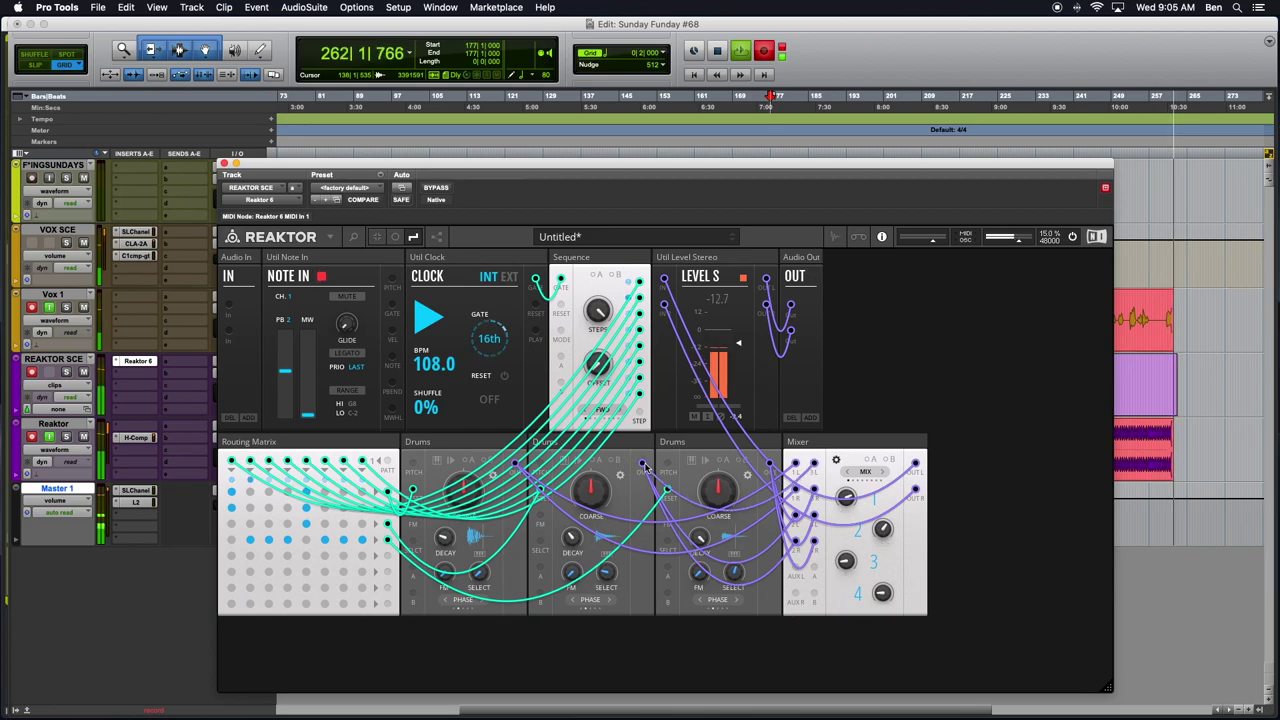
- Patch the second Drums module's output into Mixer channel 3 and disconnect the cables from inputs 2L and 2R
left_click_drag(641, 464, 813, 490)
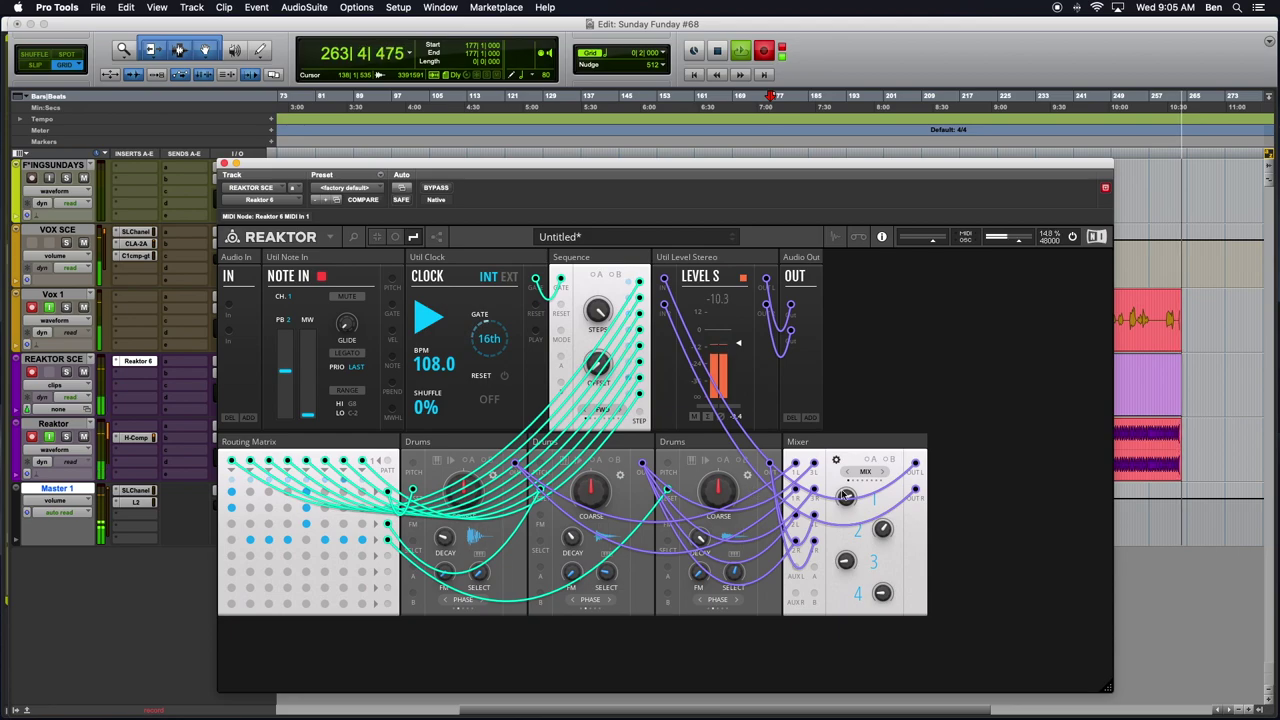
double_click(796, 517)
double_click(796, 540)
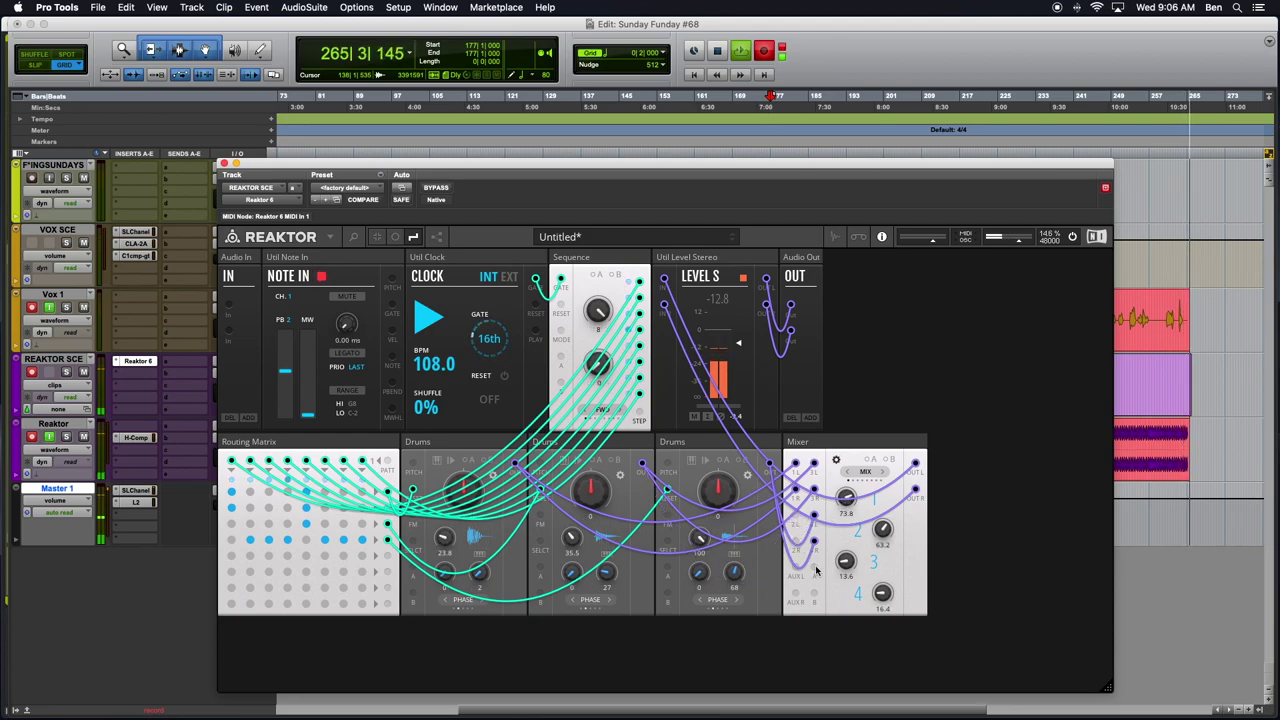
- Duplicate the first Drums module and arrange the copy beside the original in the rack
left_click(467, 441)
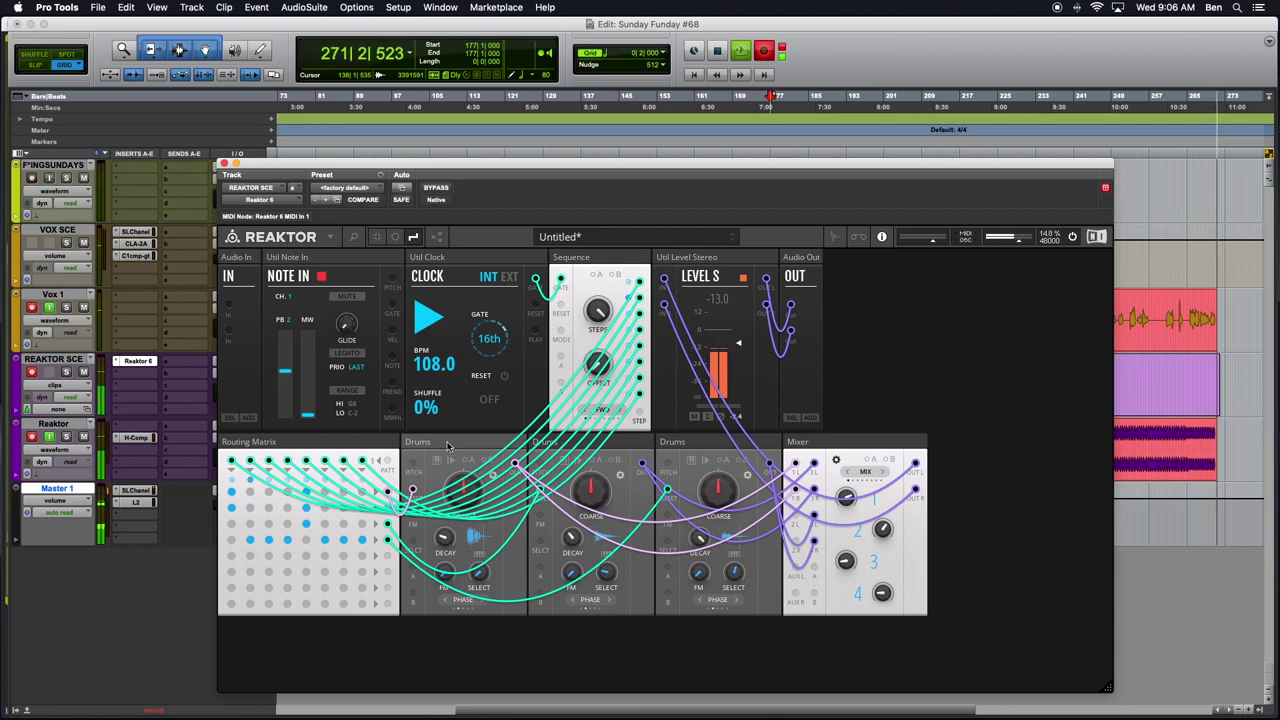
right_click(461, 450)
left_click(476, 464)
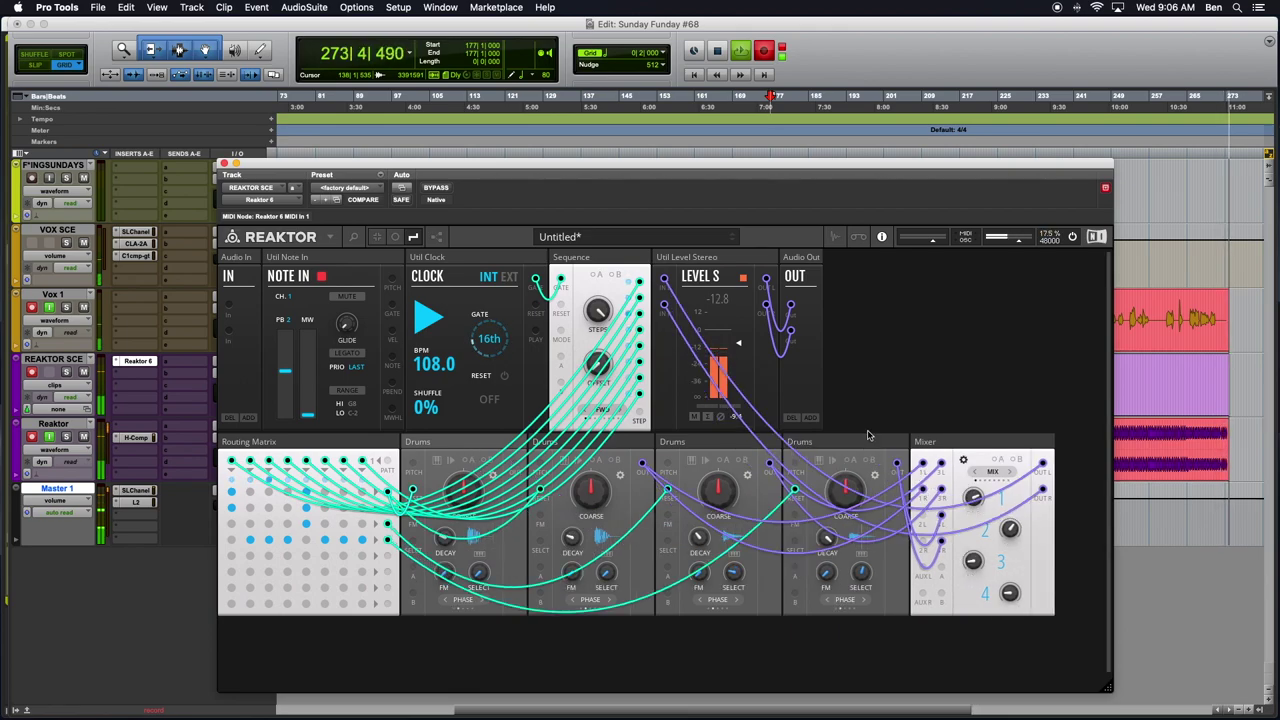
left_click_drag(860, 441, 615, 448)
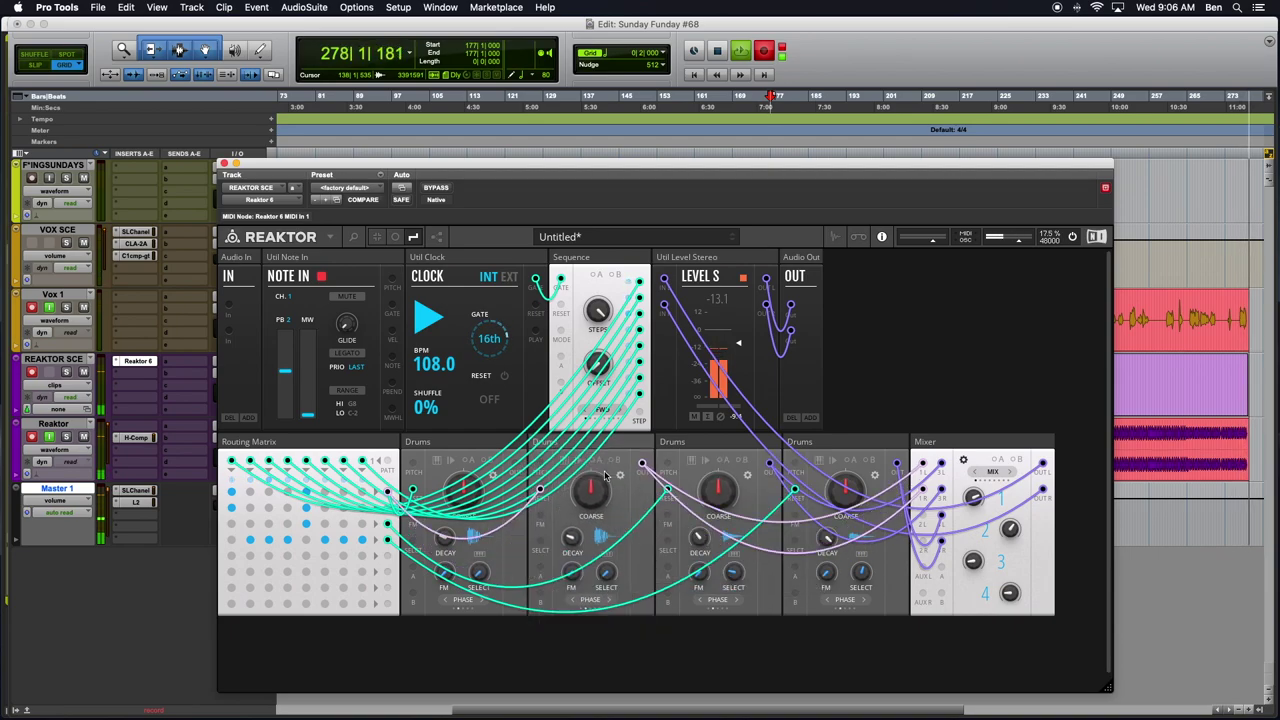
left_click_drag(459, 446, 502, 448)
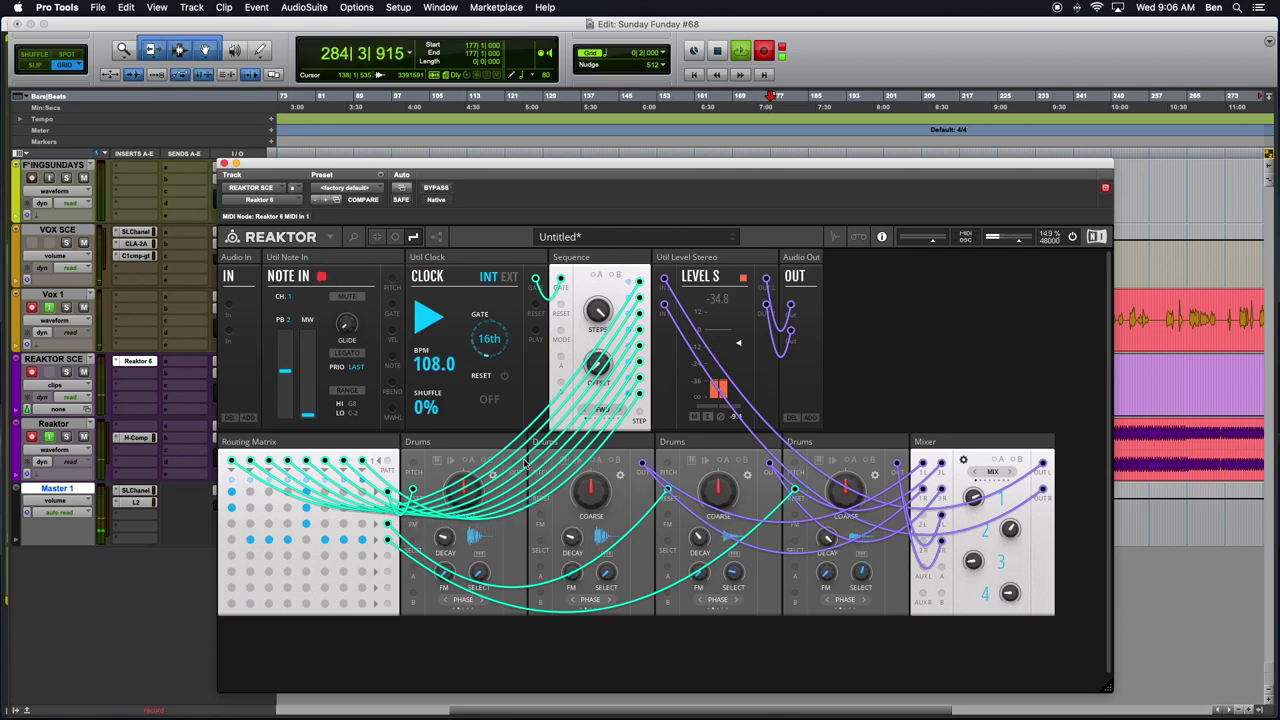
- Patch the first Drums module into Mixer channel 1 and the second into channel 2, with channel 2's level at 66.4
left_click_drag(515, 463, 923, 463)
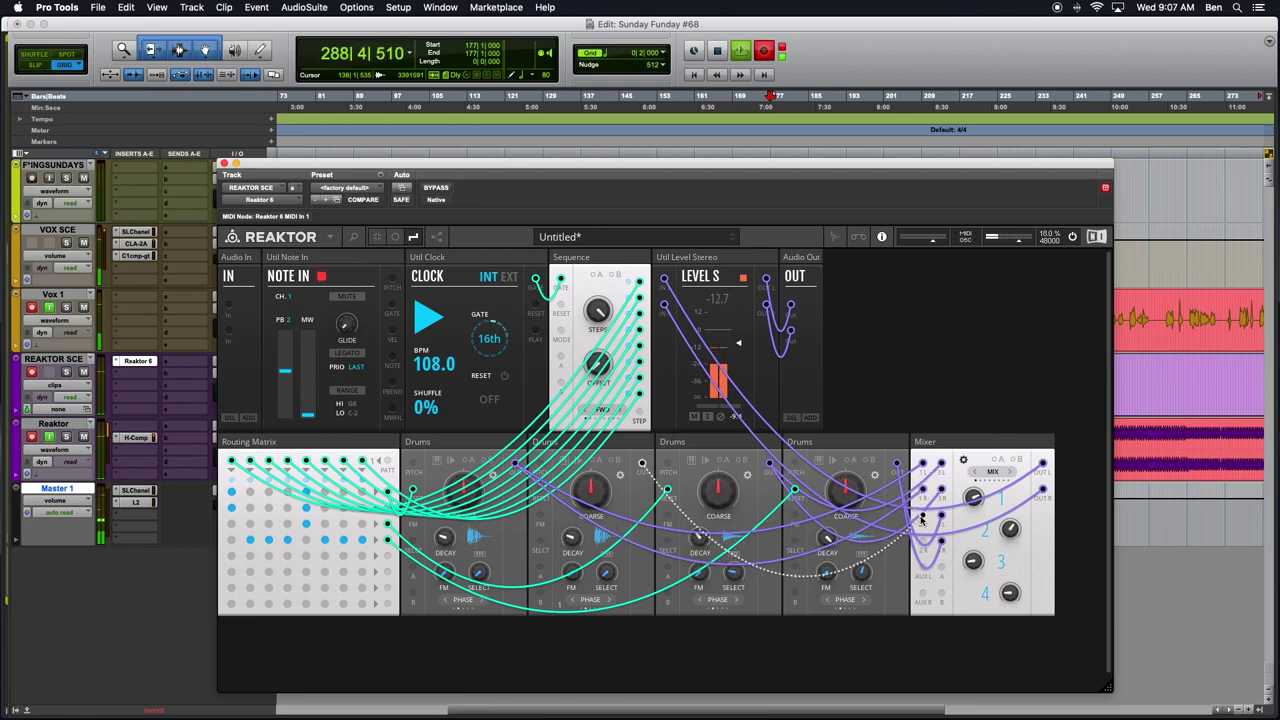
left_click_drag(643, 464, 921, 544)
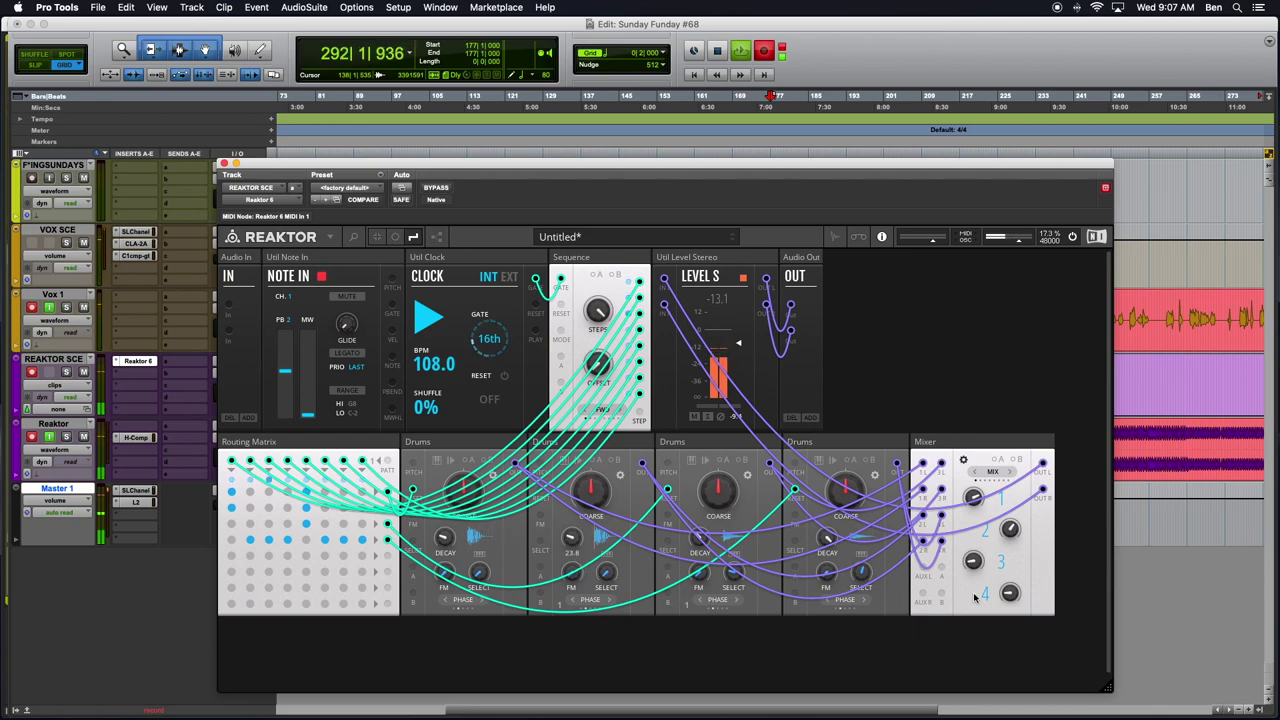
mouse_move(1010, 530)
left_mouse_down()
mouse_move(1013, 461)
mouse_move(1006, 505)
left_mouse_up()
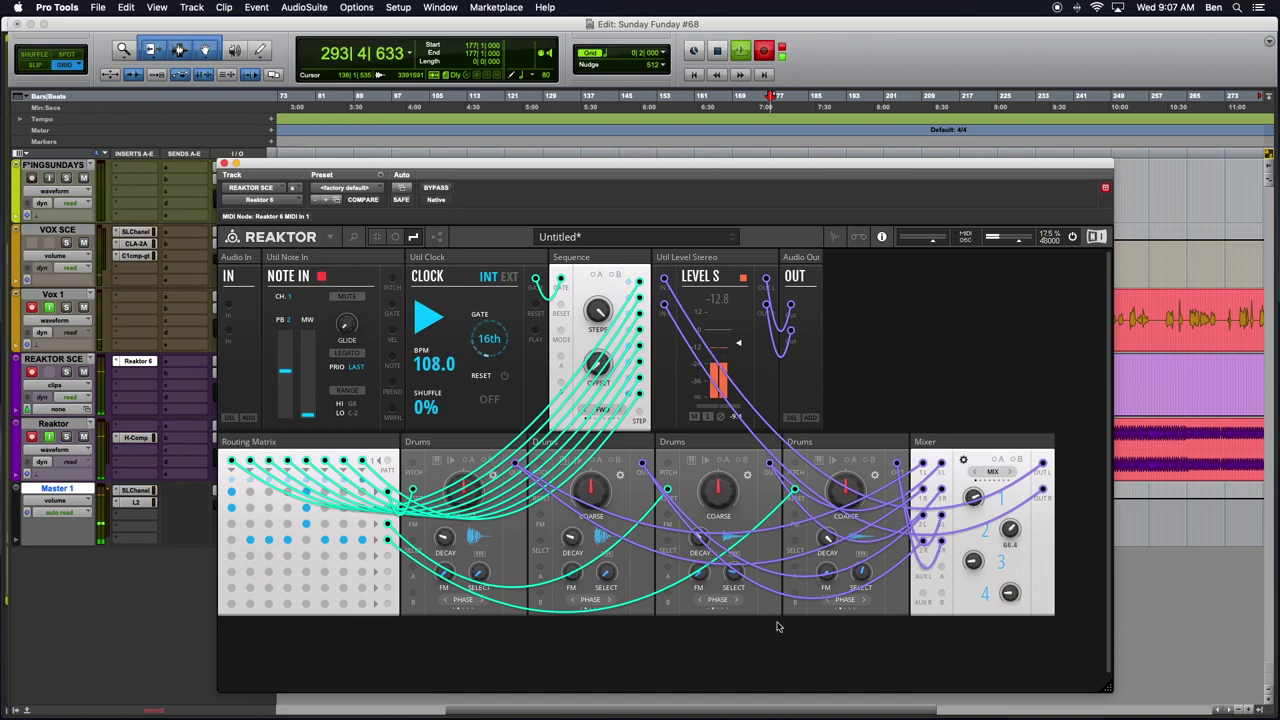
- Patch the Routing Matrix's second row output to the second Drums module's Reset input and colour the cable green
left_click_drag(386, 508, 539, 490)
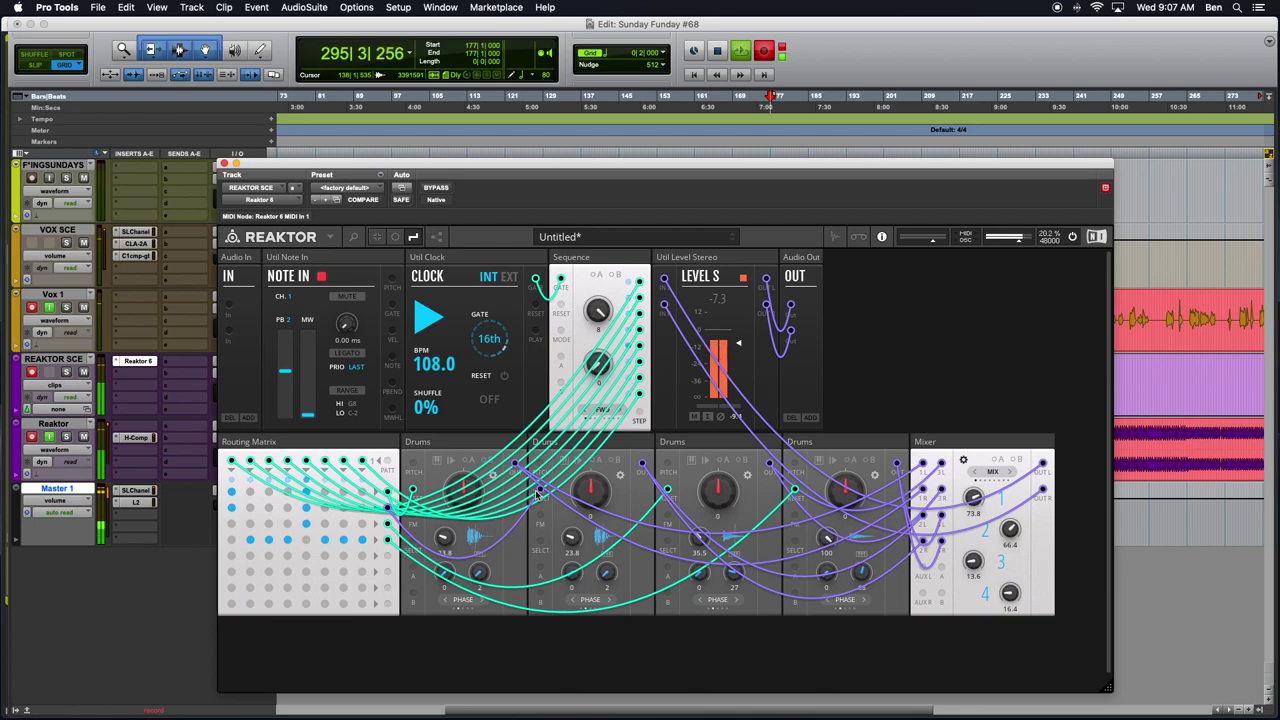
right_click(536, 488)
mouse_move(570, 491)
left_click(629, 552)
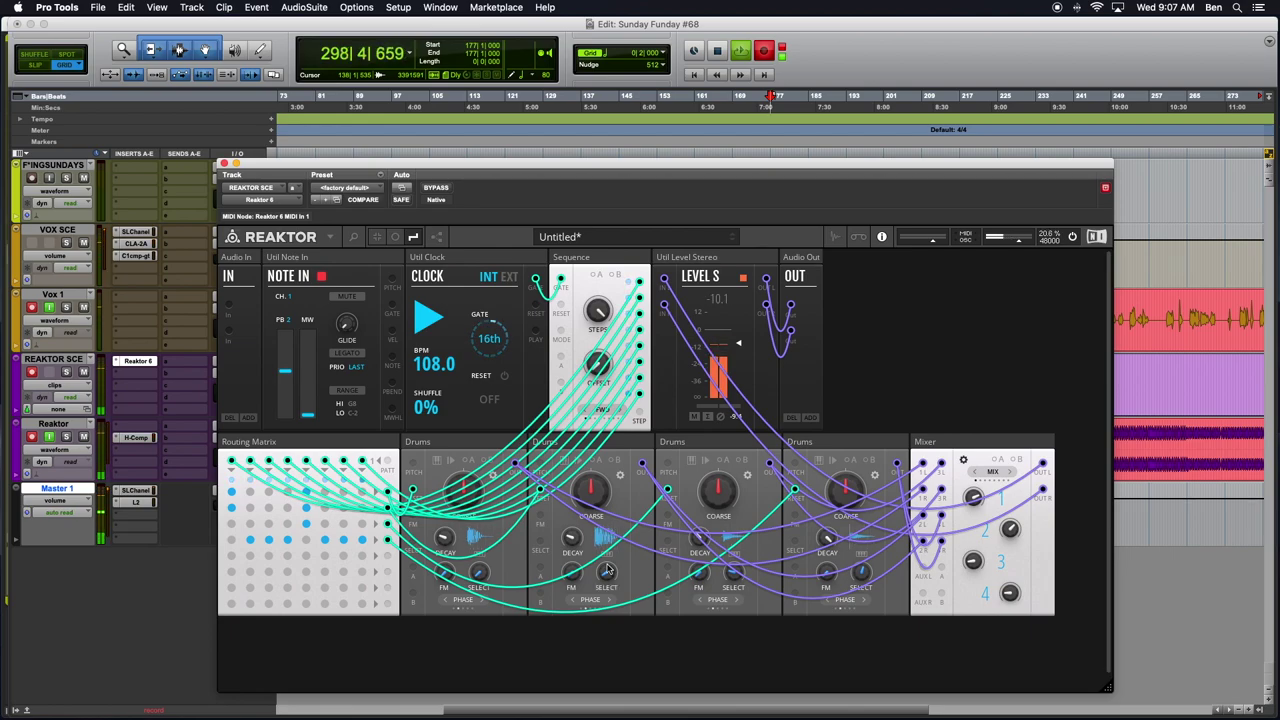
- Rebalance the levels of Mixer channels 1 and 2 while trying other Select sounds on the second Drums module
left_click_drag(1006, 526, 1006, 540)
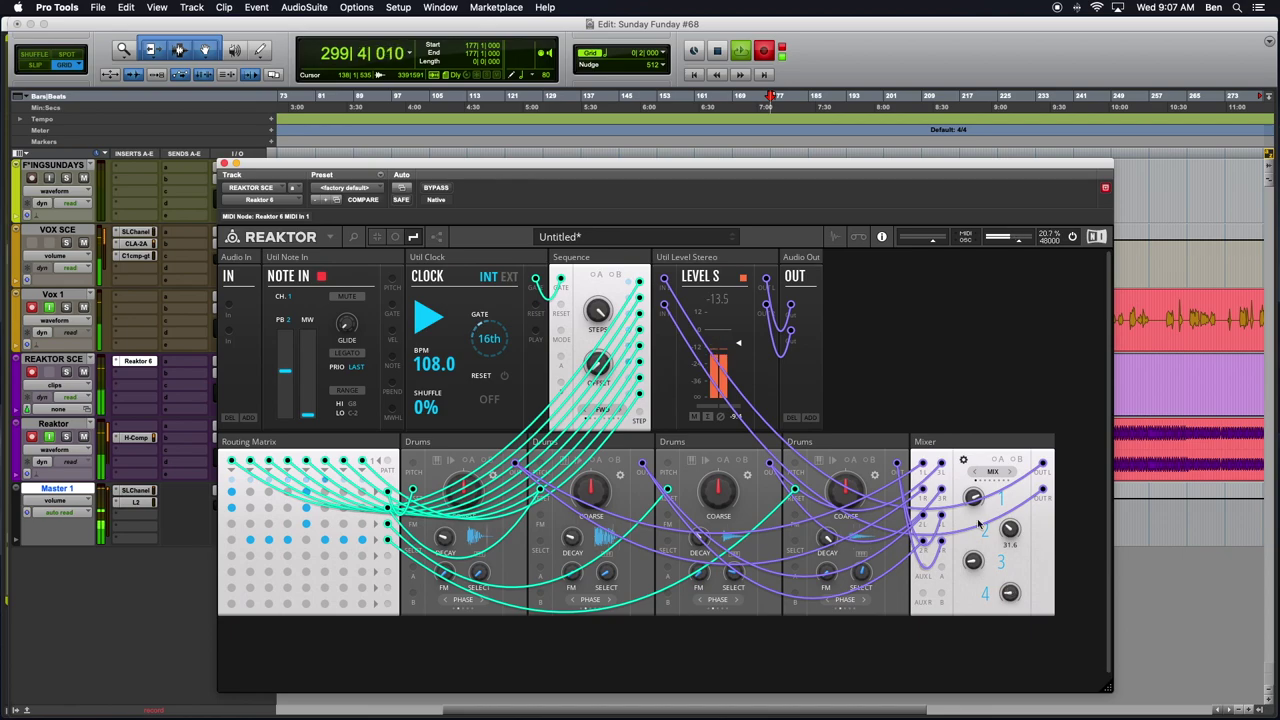
left_click_drag(973, 500, 973, 484)
left_click_drag(1010, 532, 1010, 518)
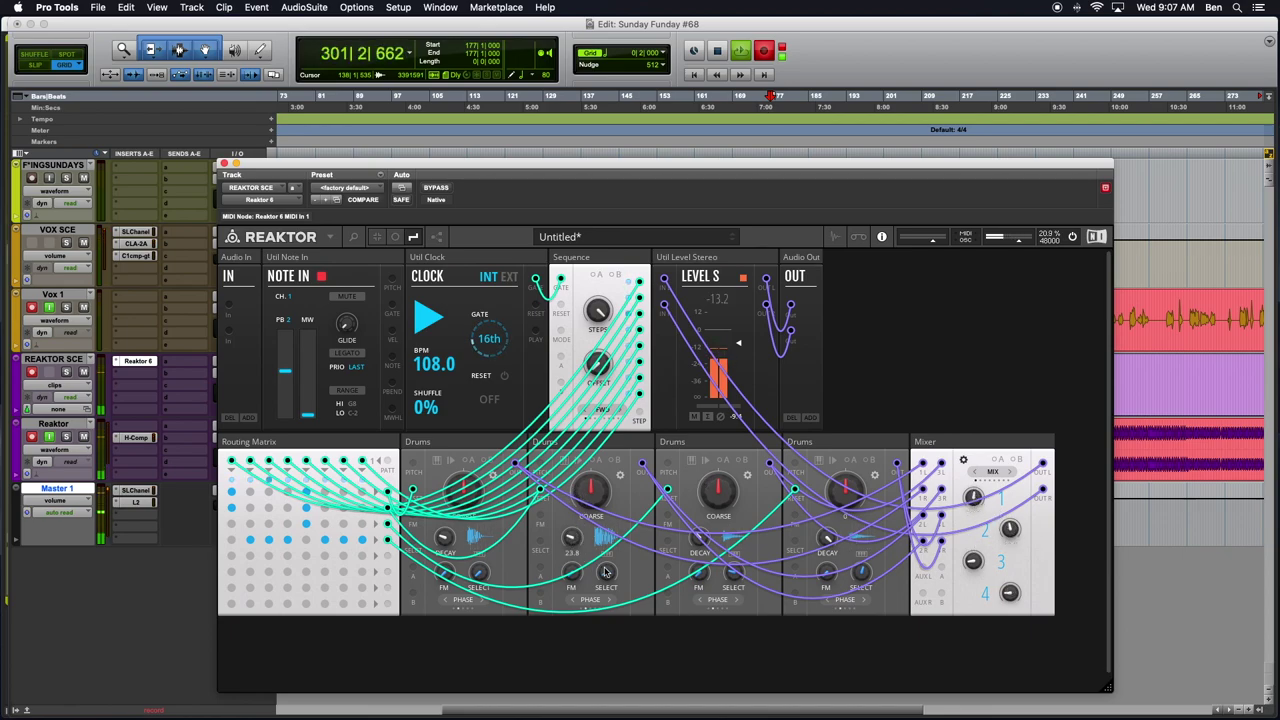
left_click_drag(609, 575, 609, 572)
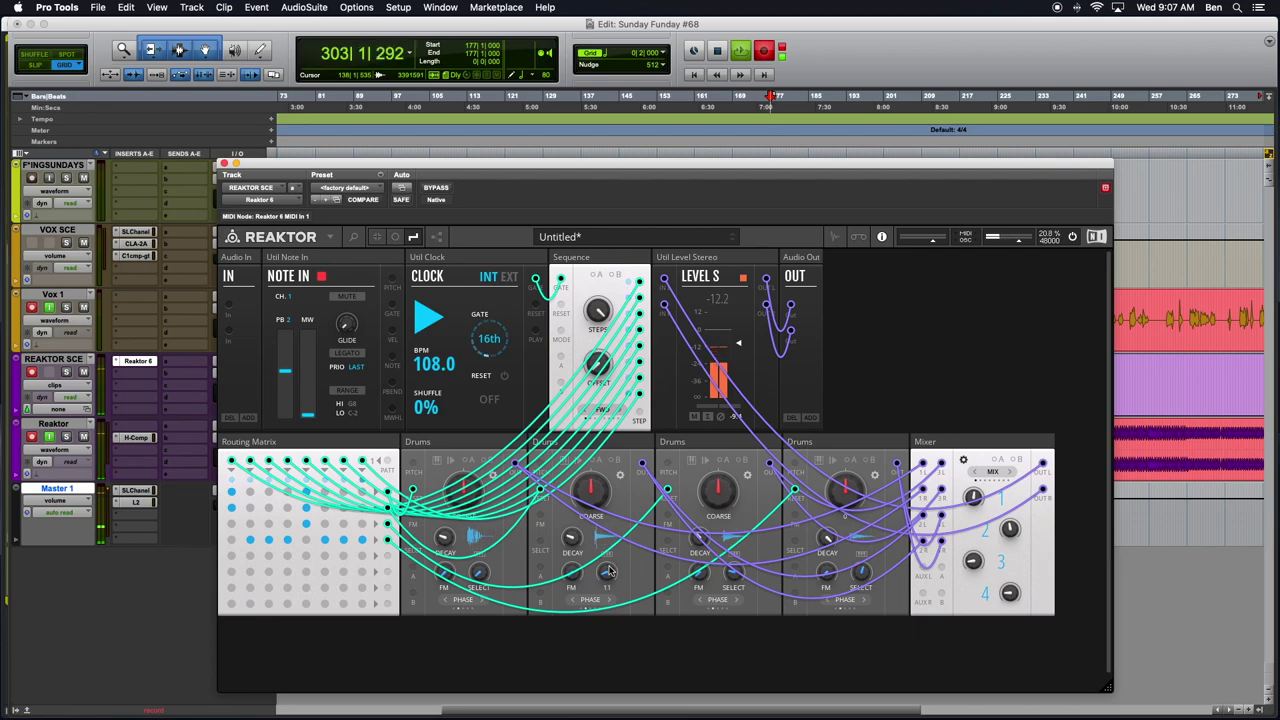
left_click_drag(609, 573, 609, 571)
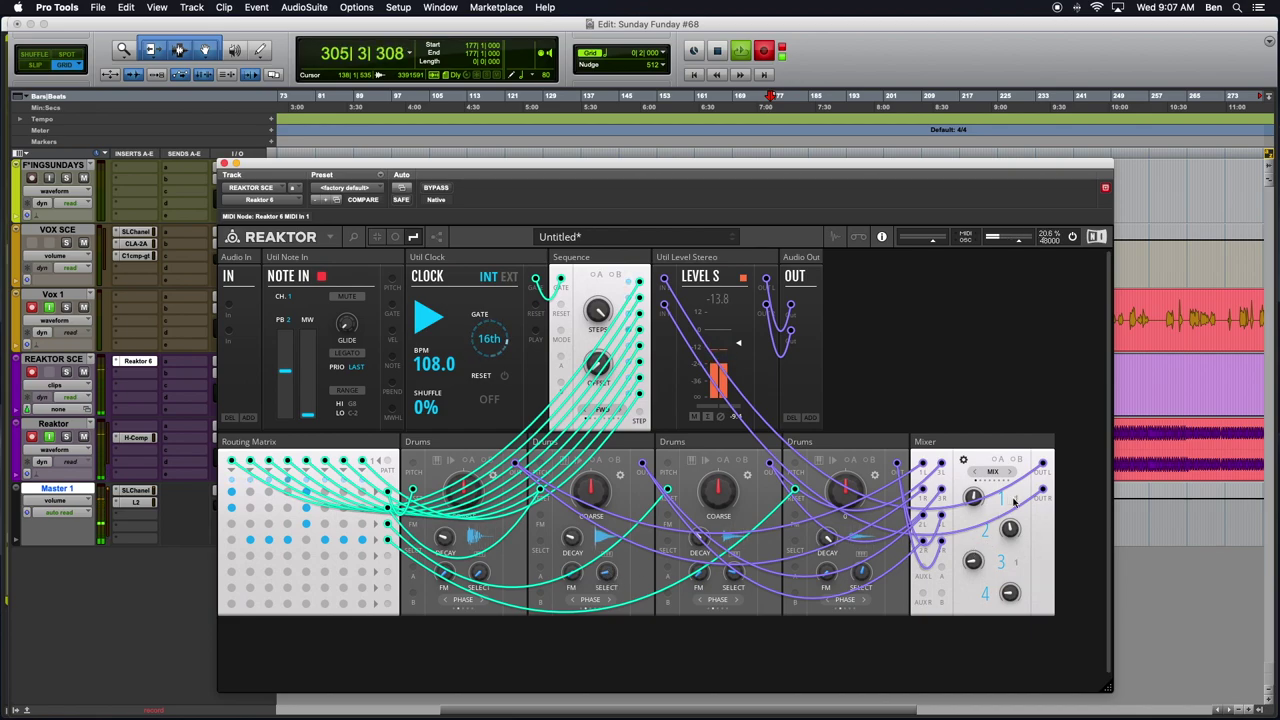
left_click_drag(1009, 530, 1005, 455)
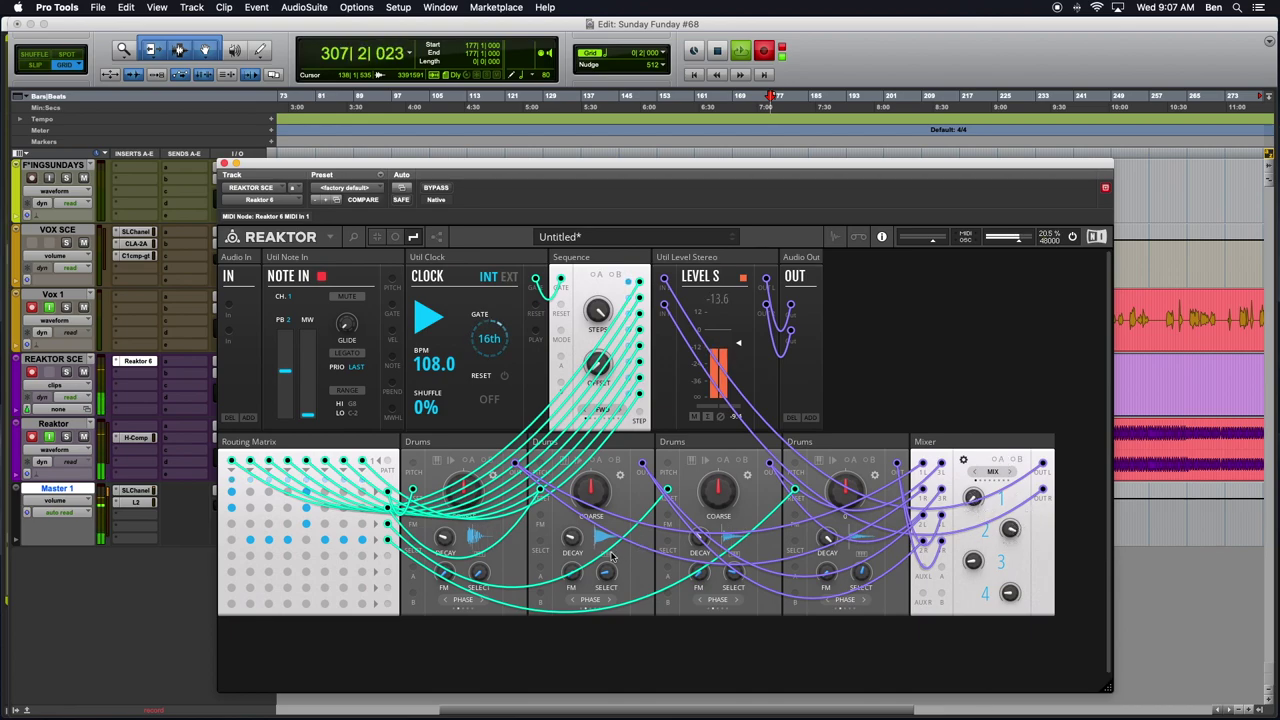
- Set the second Drums module's Select to 11 and adjust its Decay to a medium length
left_click_drag(600, 575, 600, 578)
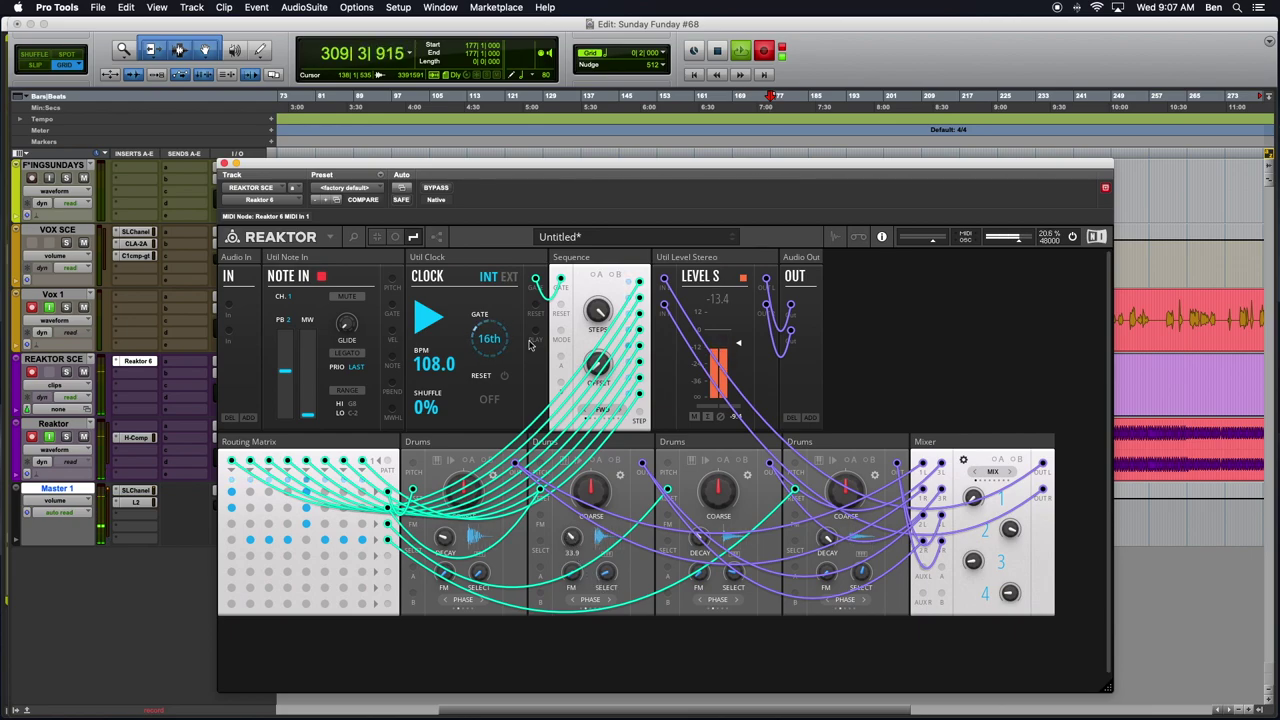
left_click_drag(602, 569, 602, 560)
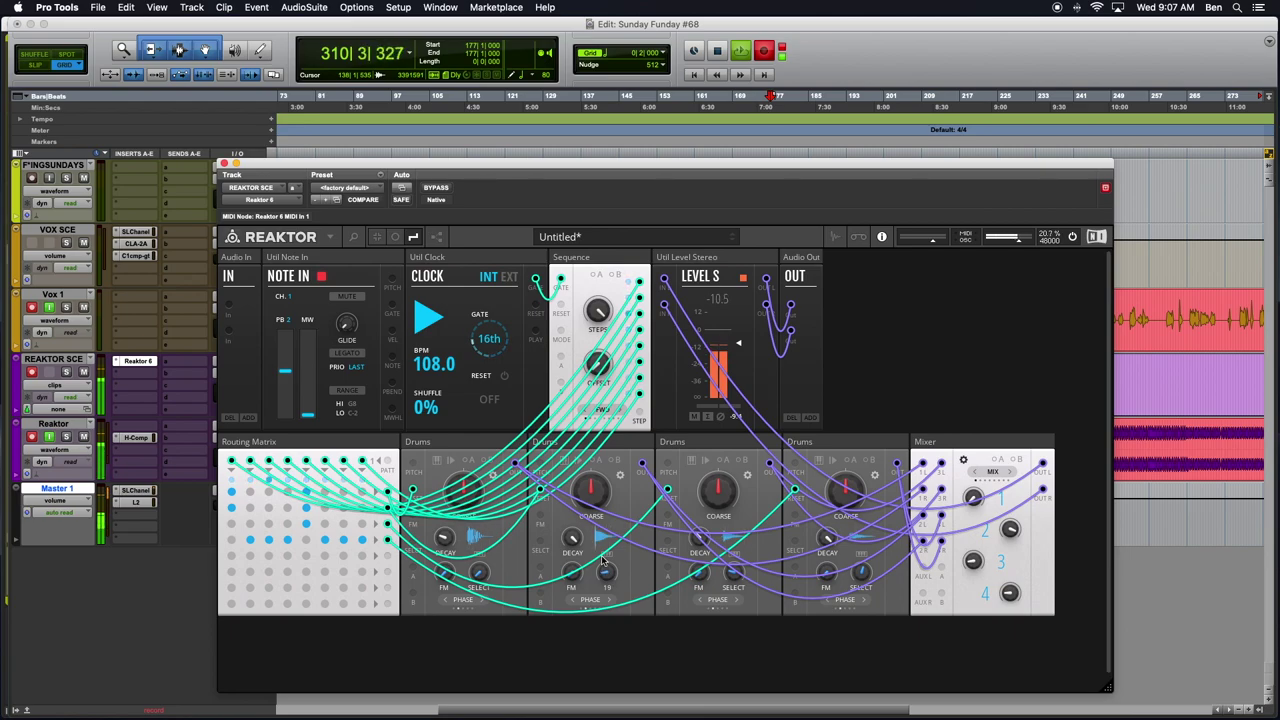
scroll(603, 562, "up", 2)
left_click_drag(610, 572, 610, 576)
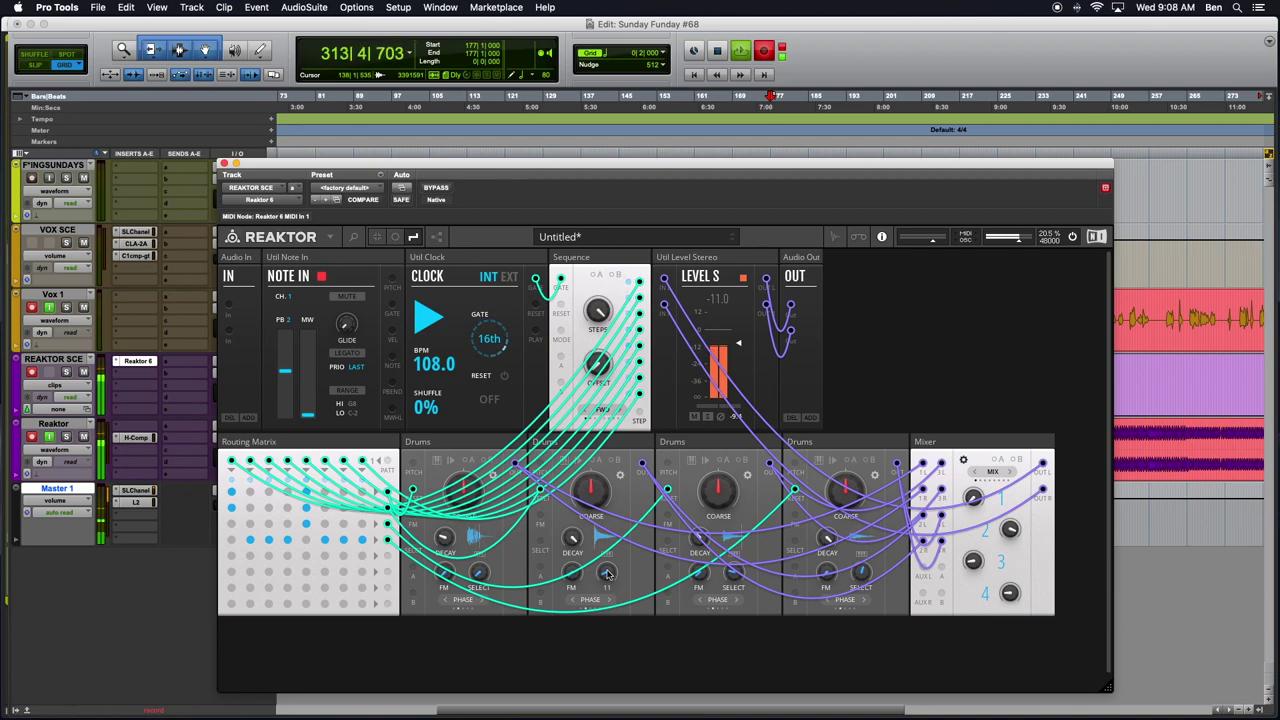
left_click_drag(573, 538, 574, 577)
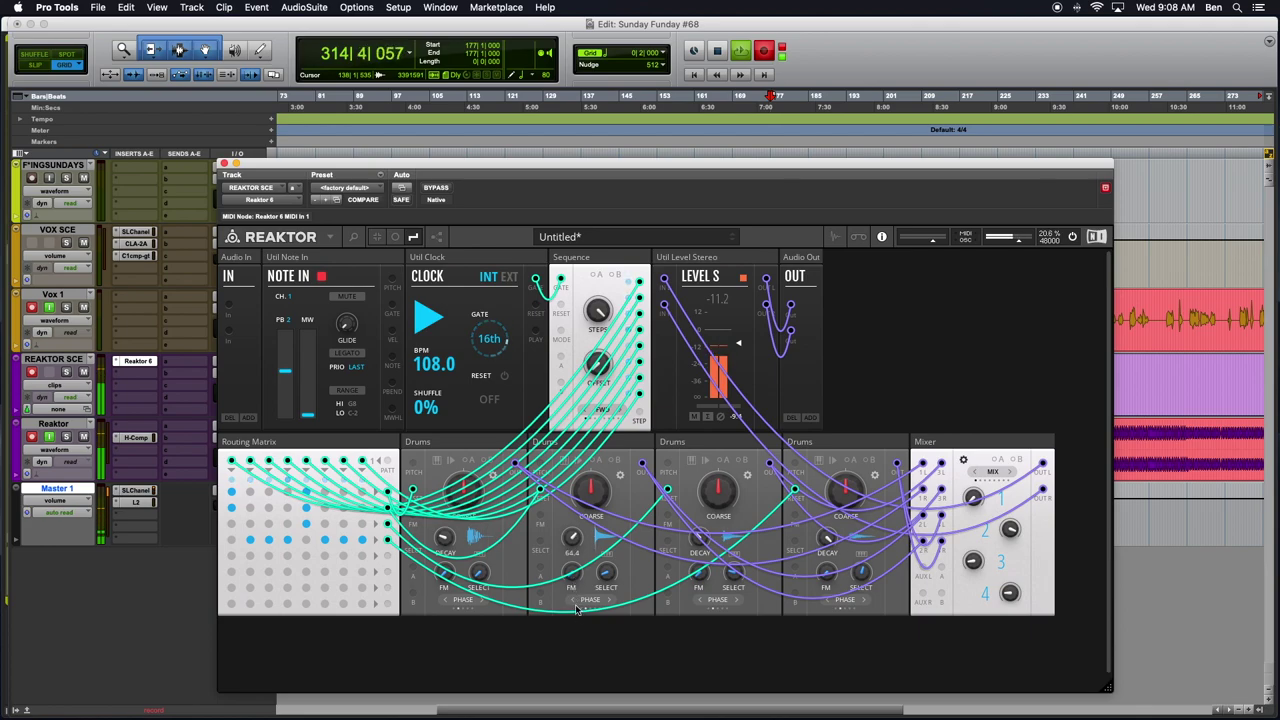
left_click_drag(585, 474, 584, 468)
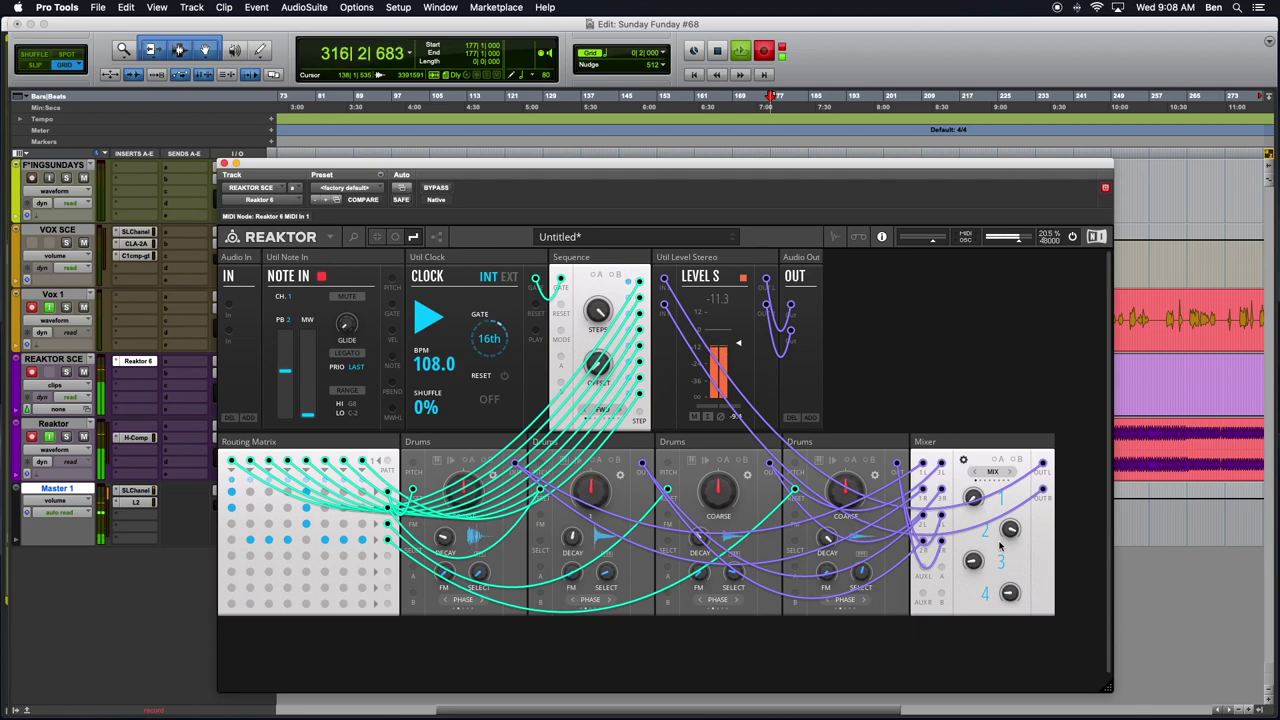
- Raise Mixer channel 1's level to 60.5
left_click_drag(974, 501, 939, 395)
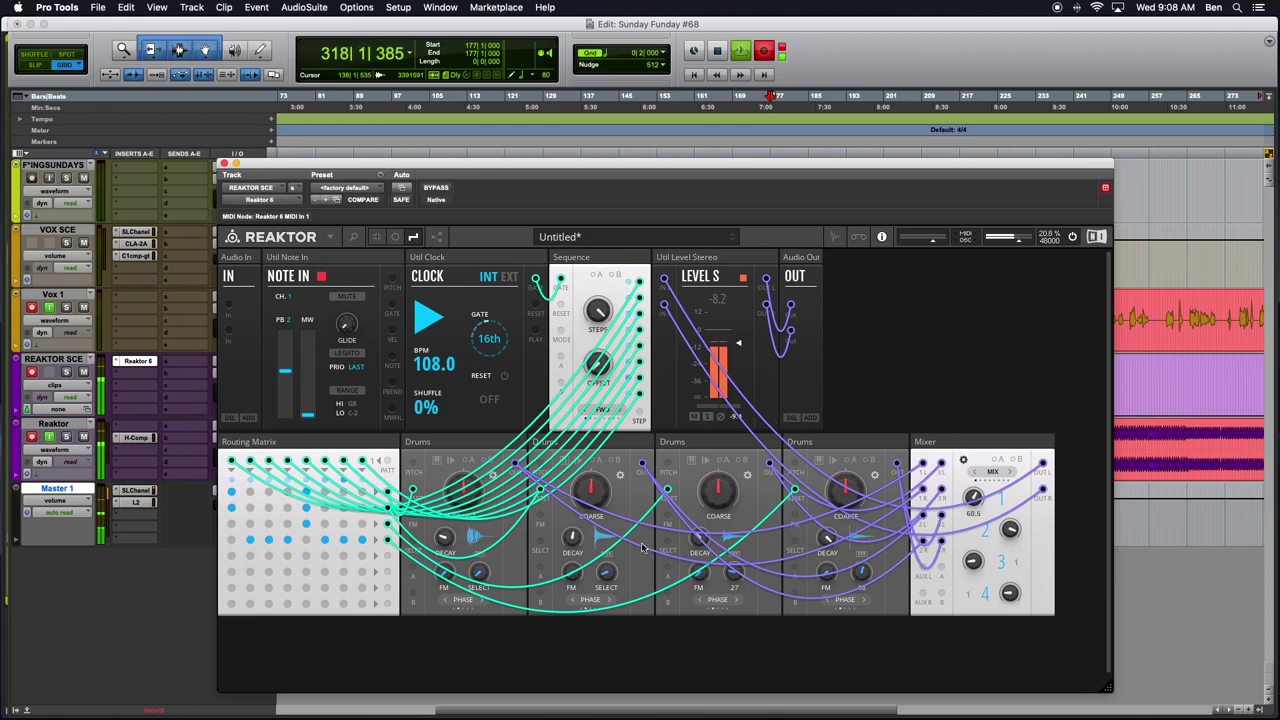
- Raise Mixer channel 1's level to 76.9 and the second Drums module's Decay to 62.5
scroll(594, 488, "up", 1)
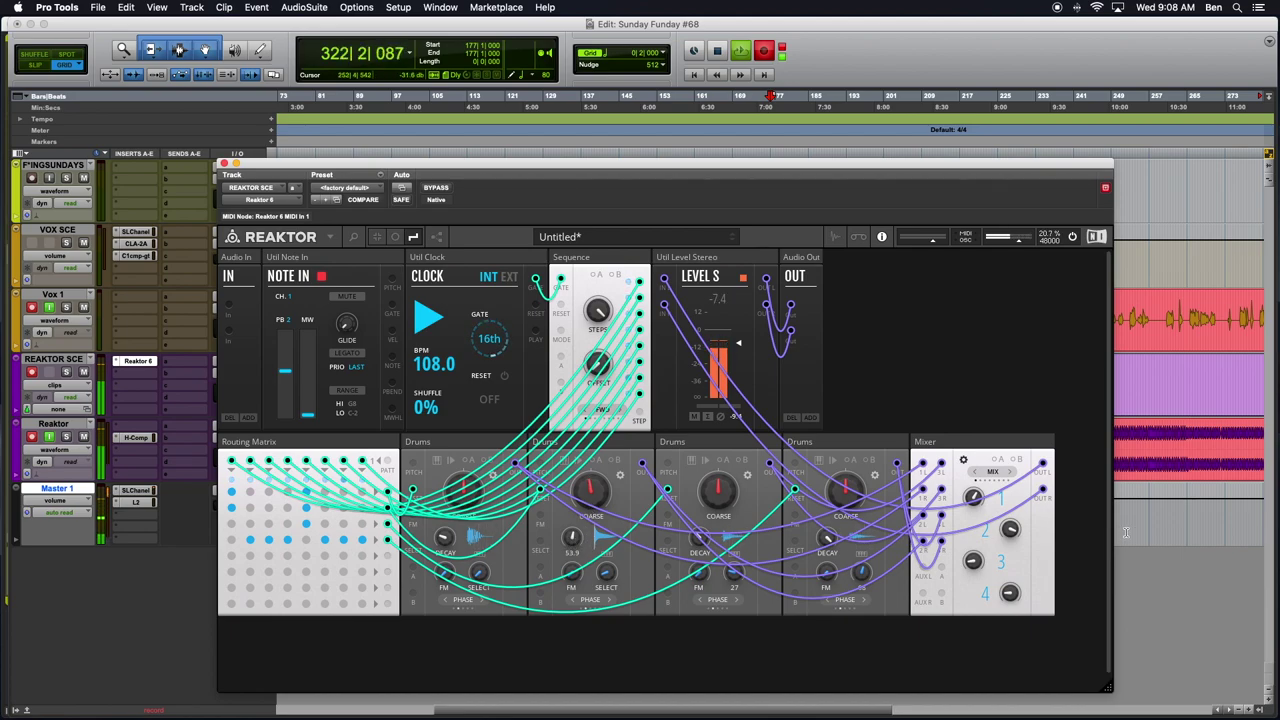
mouse_move(972, 497)
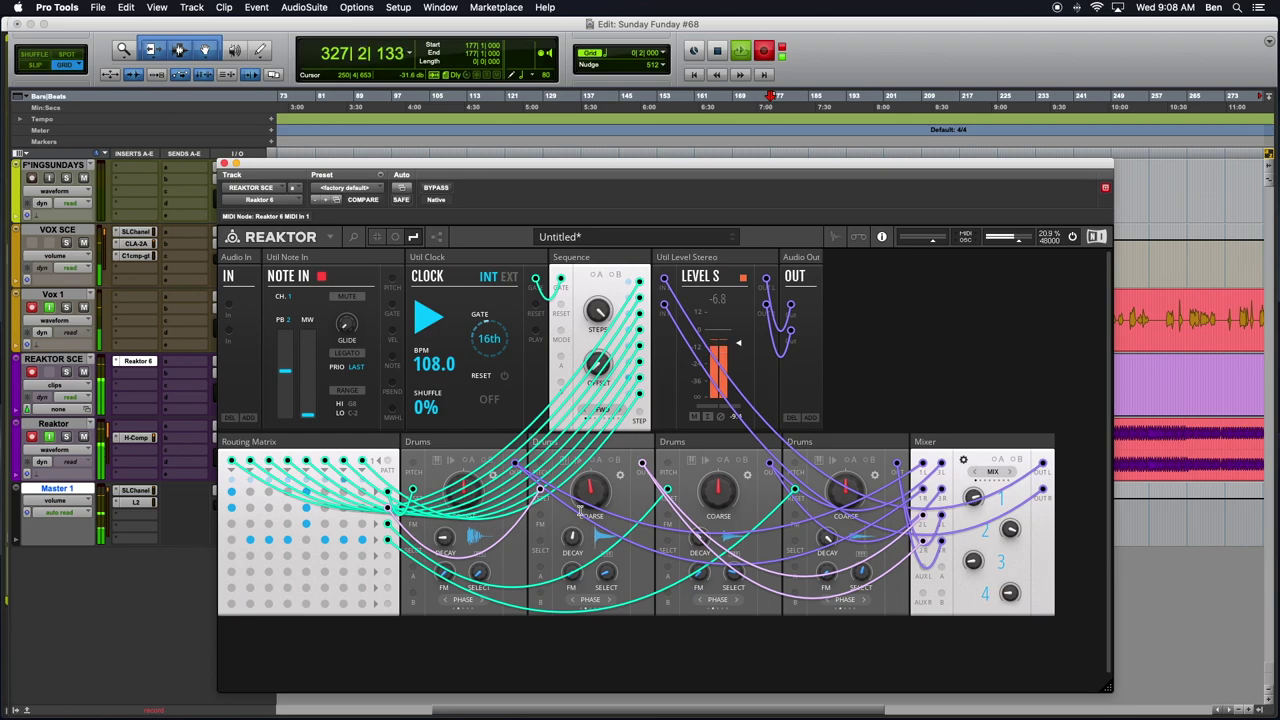
mouse_move(570, 535)
left_click_drag(570, 535, 569, 532)
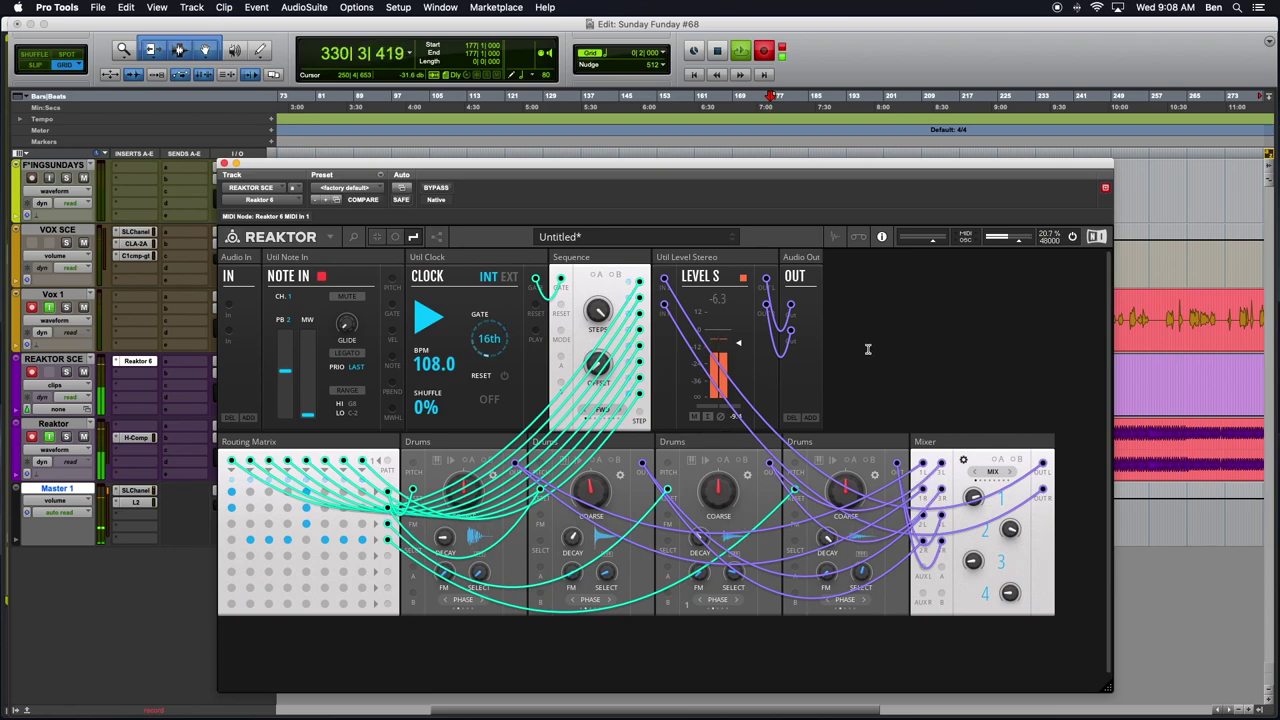
- Add a second Toy Box MIX-4 Ch Mixer (Stereo) and place it between the Sequence and Level modules in the upper row
double_click(933, 299)
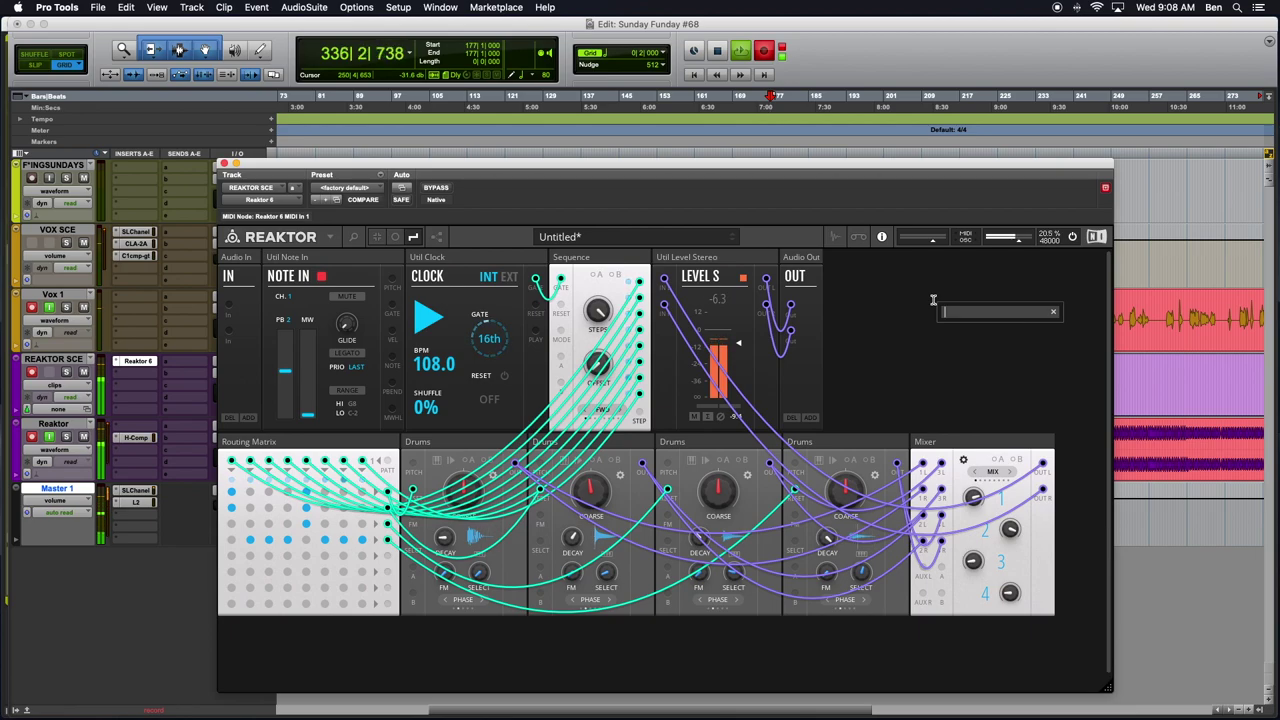
type("Toy Box M")
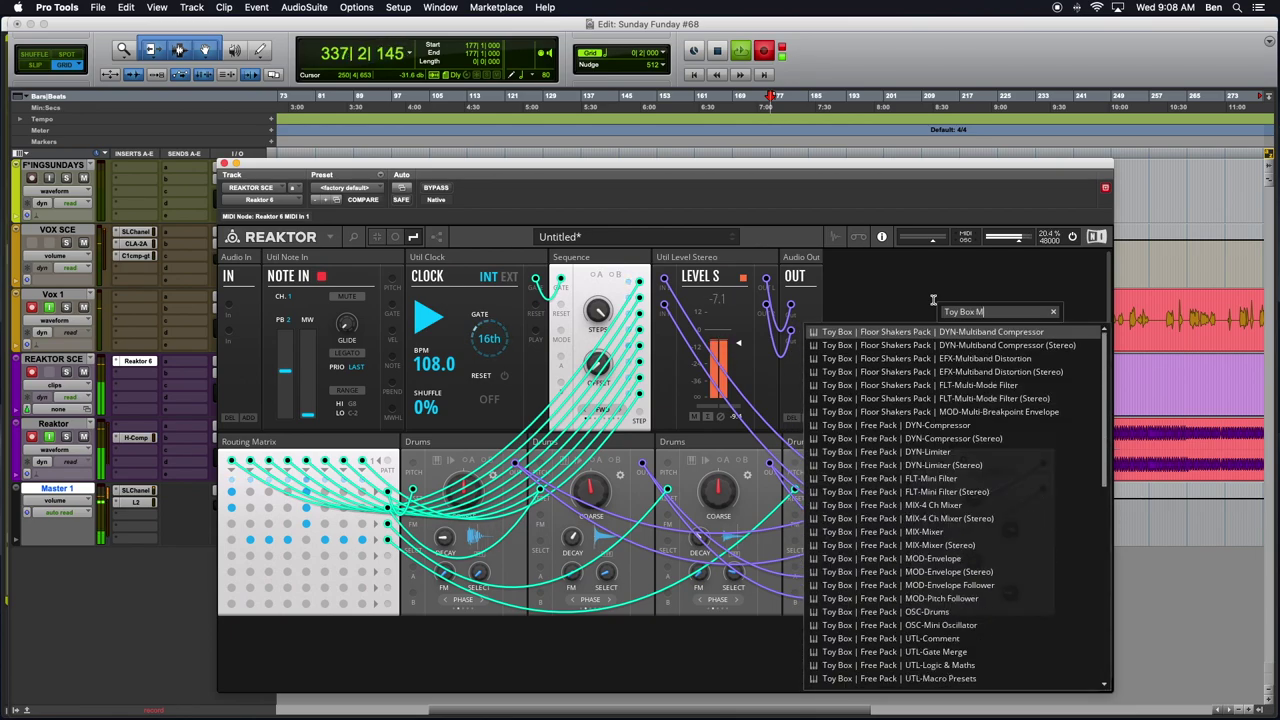
type("ix")
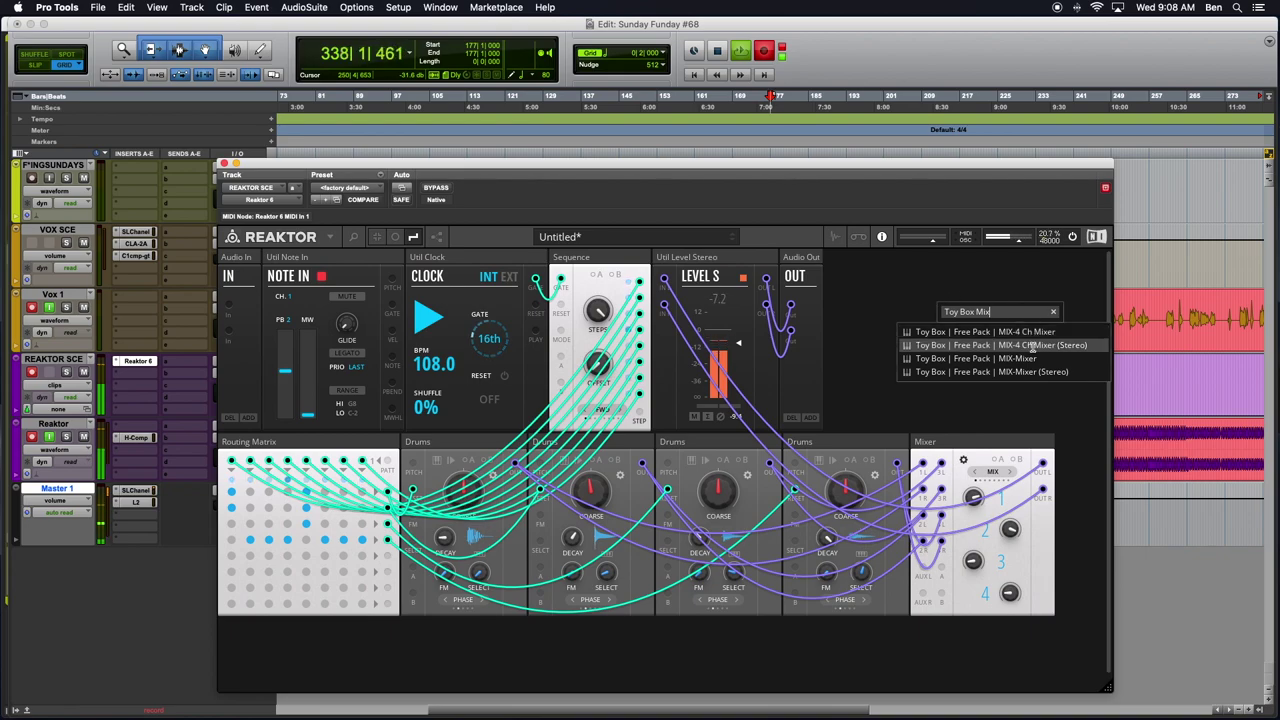
key("Return")
left_click_drag(897, 254, 561, 260)
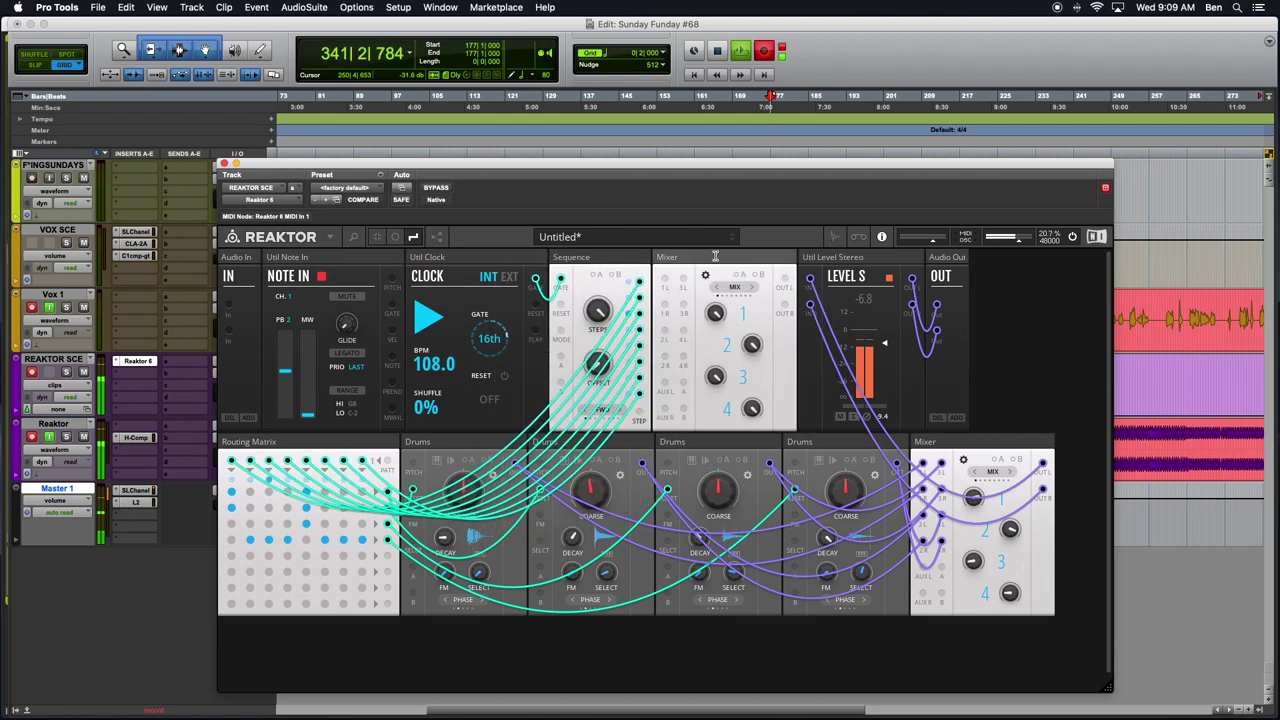
left_click_drag(1042, 463, 668, 285)
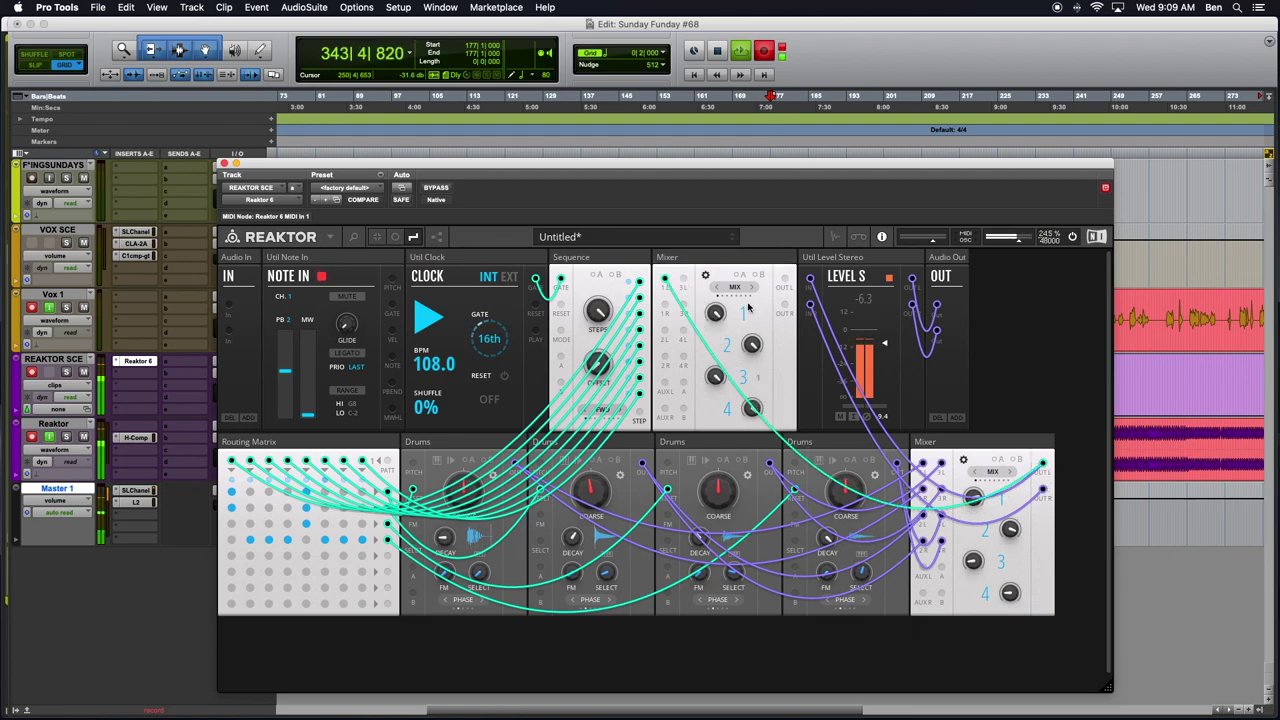
right_click(675, 292)
mouse_move(695, 289)
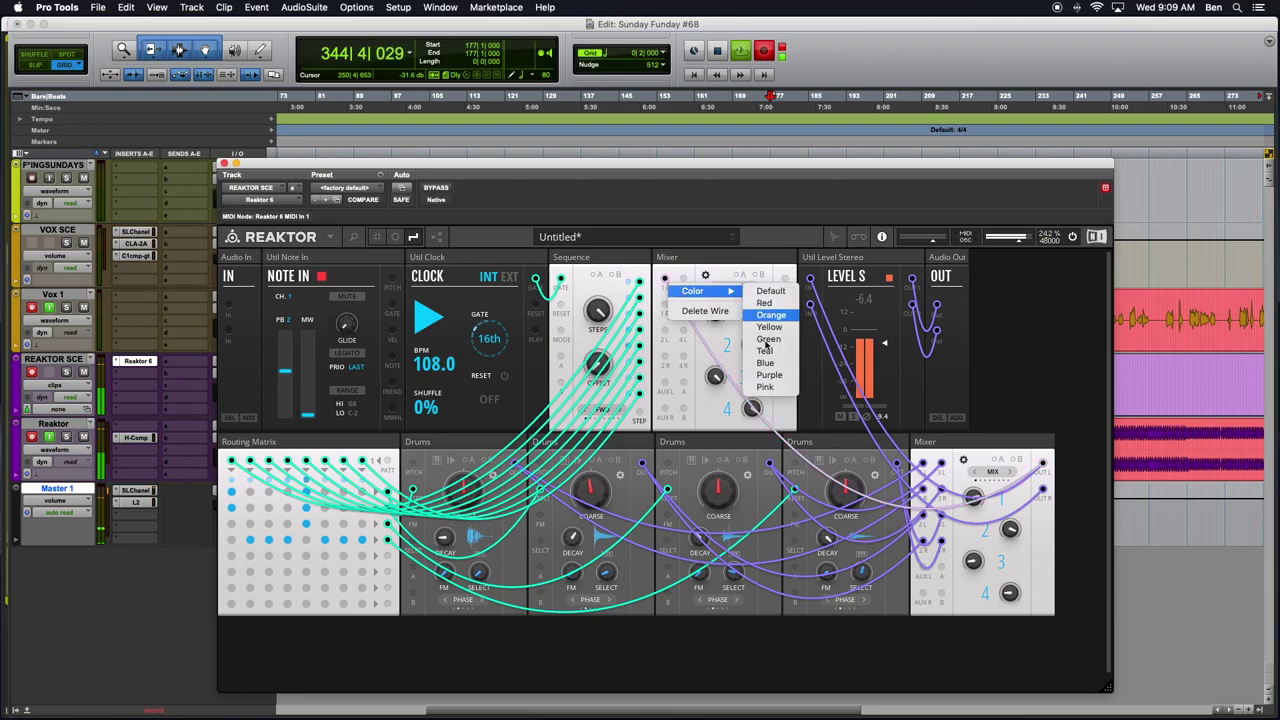
left_click(775, 383)
left_click_drag(1042, 489, 665, 304)
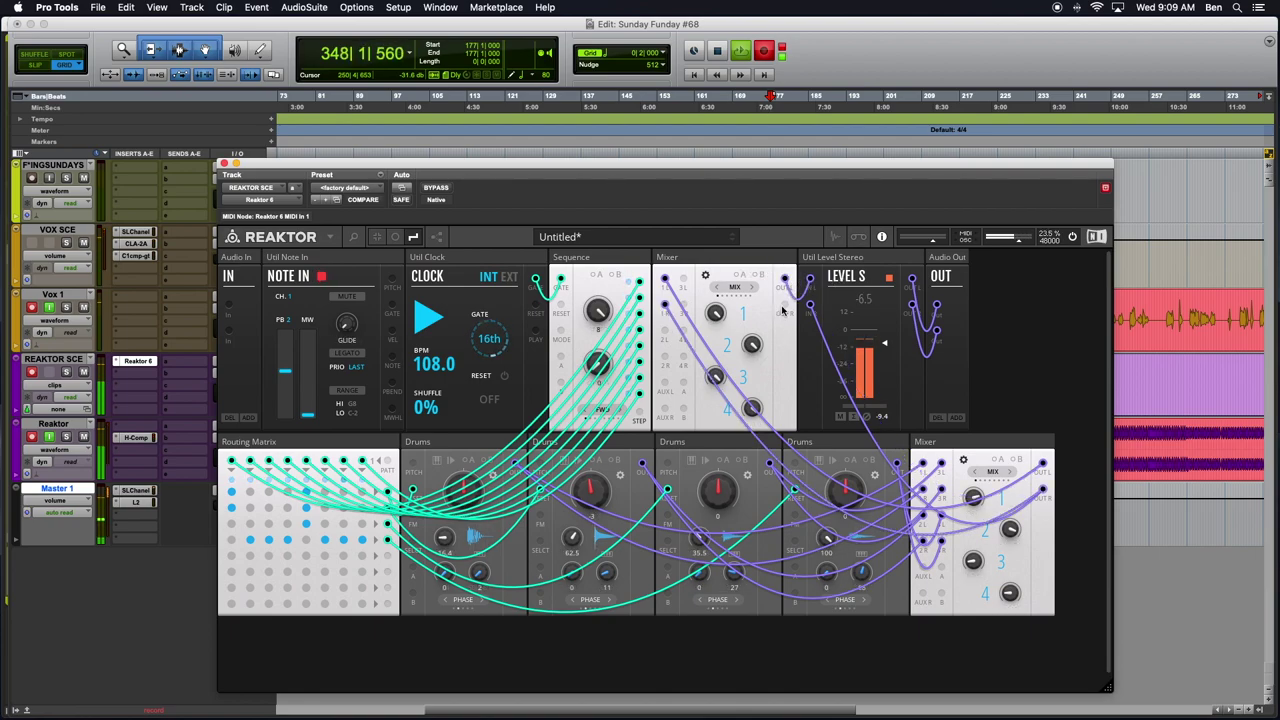
left_click_drag(809, 308, 810, 313)
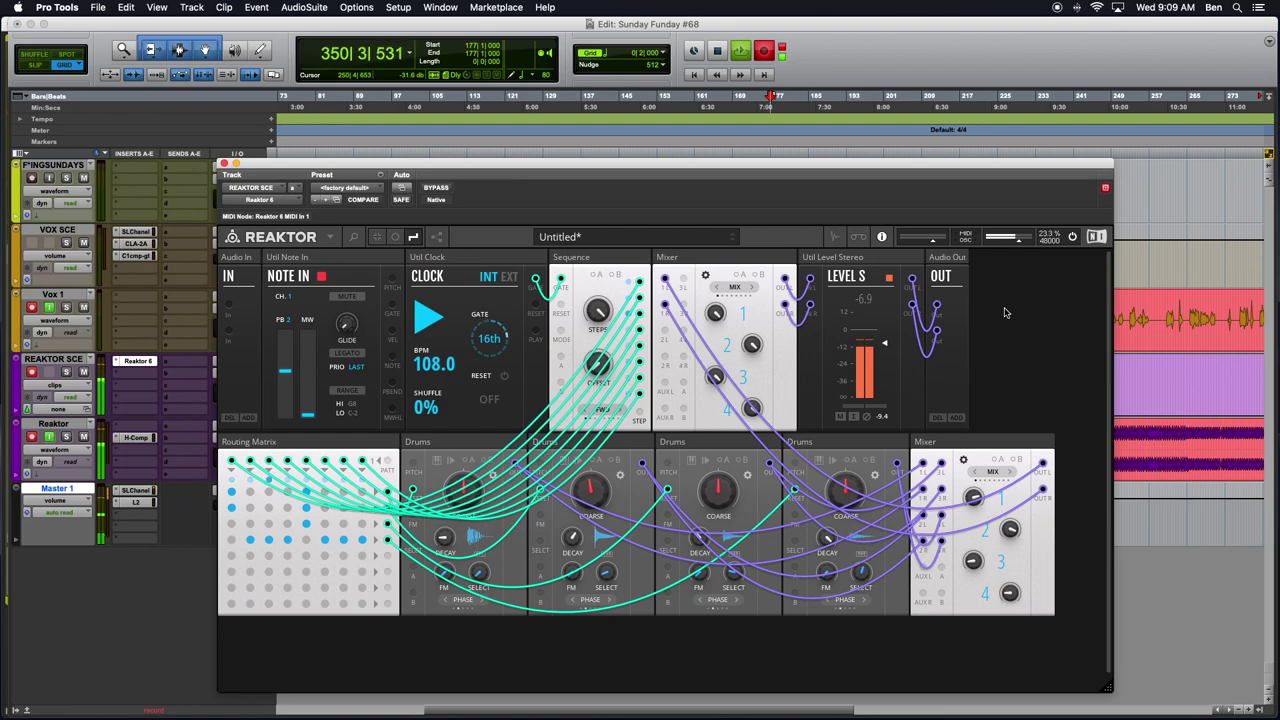
- Add a Toy Box EFX-Reverb, widen the Reaktor window, and place the Reverb between the Sequence and the upper Mixer
key("Return")
type("Toy Box REV")
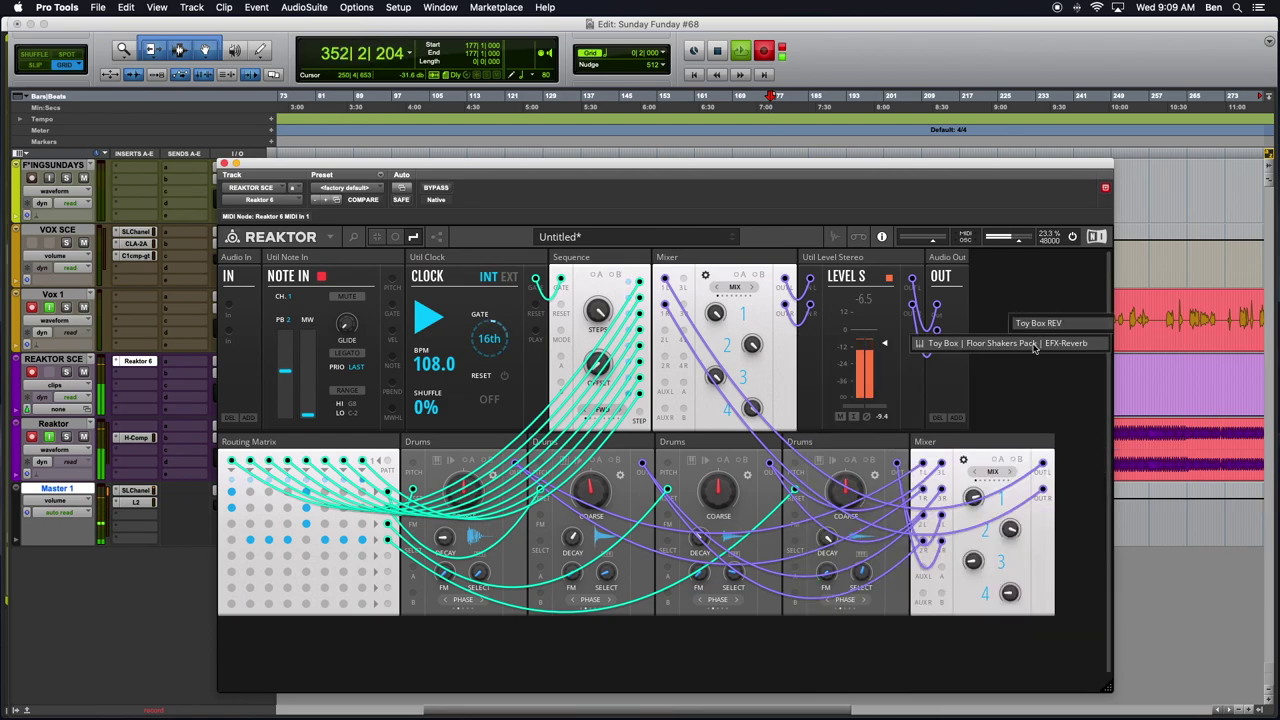
left_click(1034, 347)
left_click_drag(1104, 690, 1200, 690)
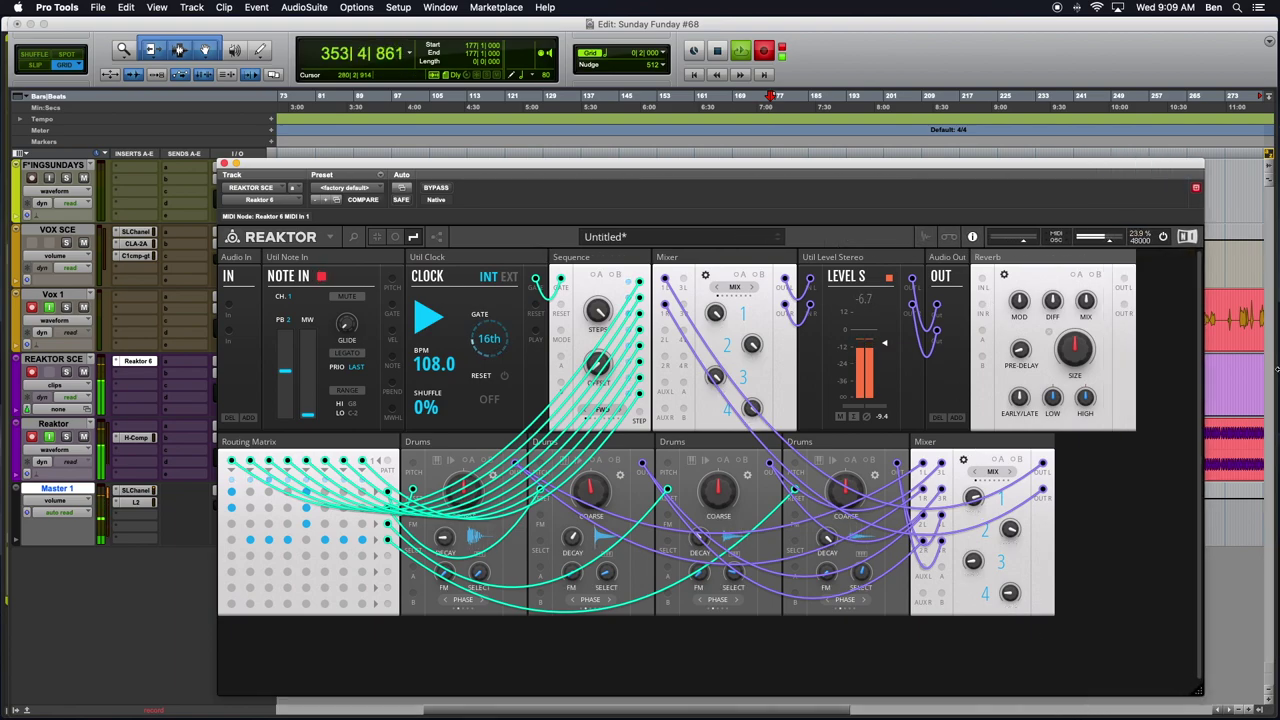
key("r")
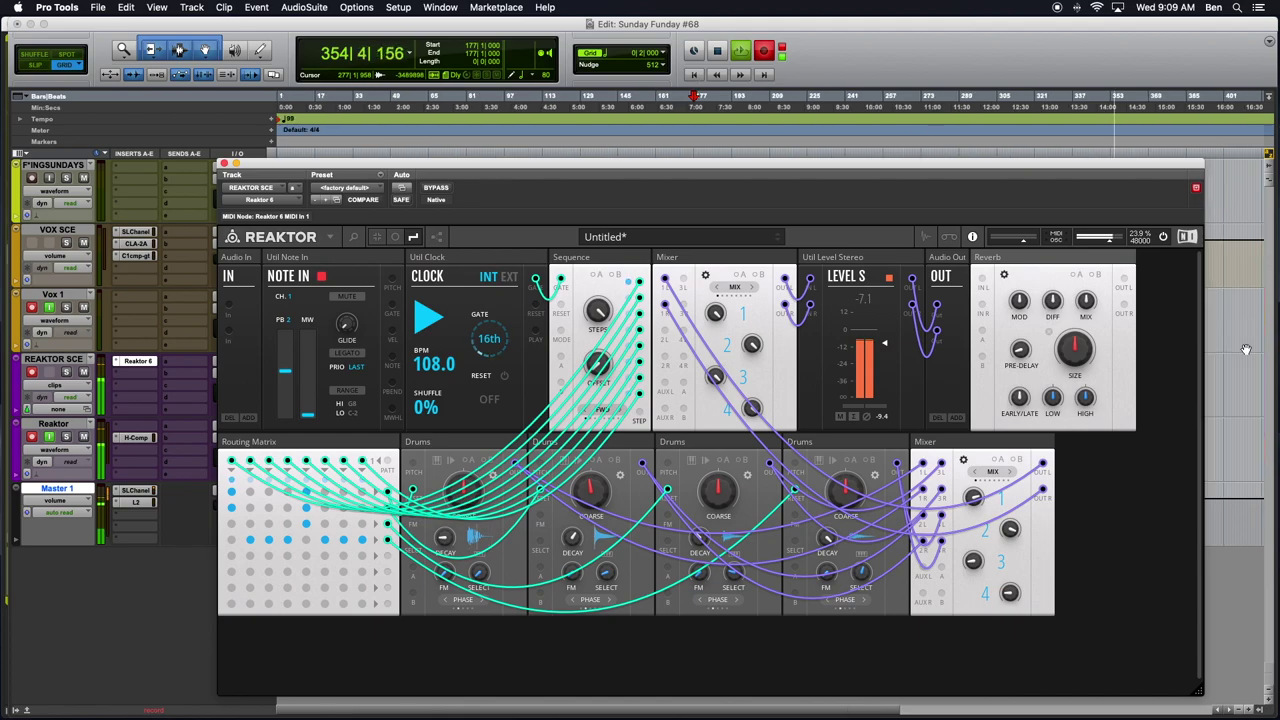
left_click_drag(1022, 257, 705, 258)
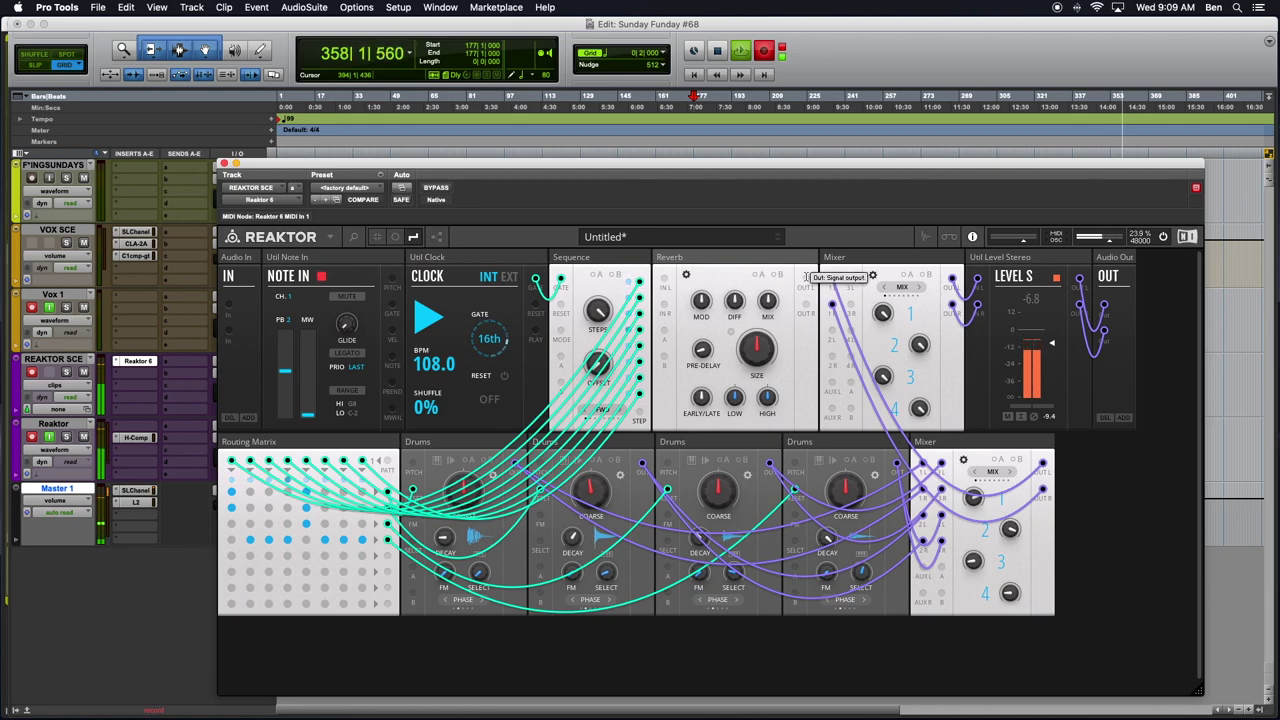
left_click_drag(806, 278, 832, 356)
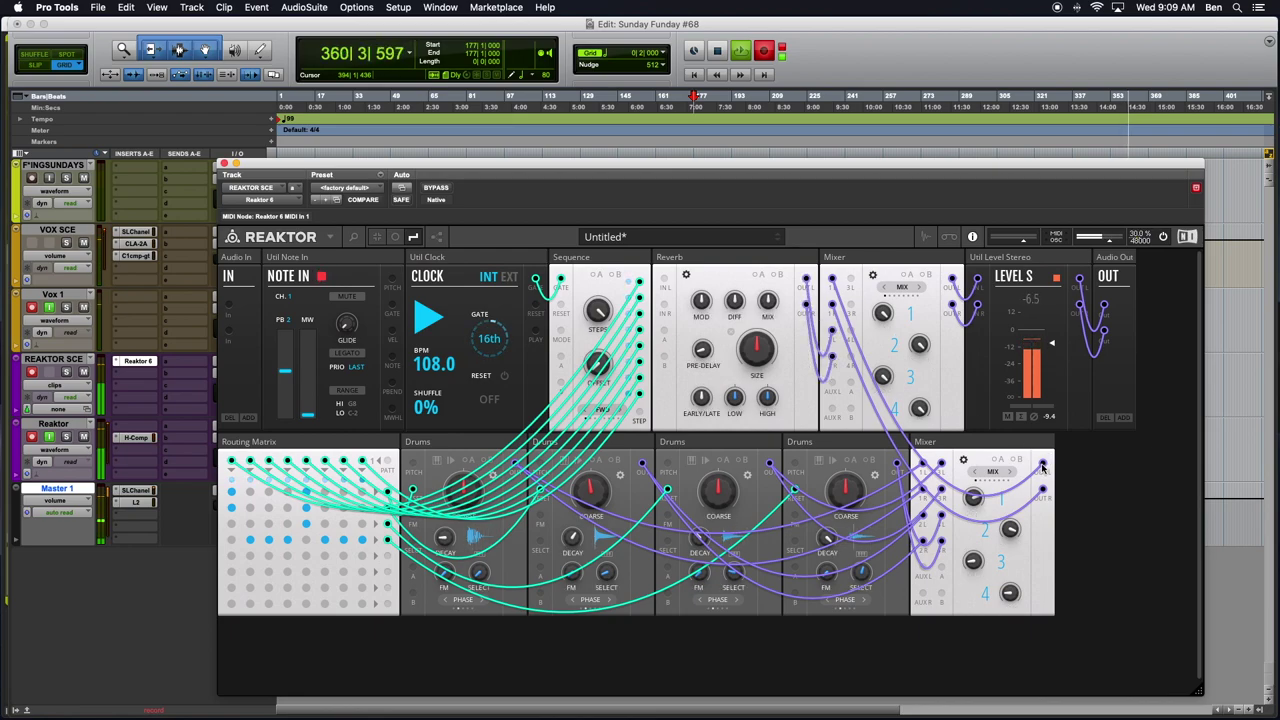
left_click_drag(1042, 466, 664, 282)
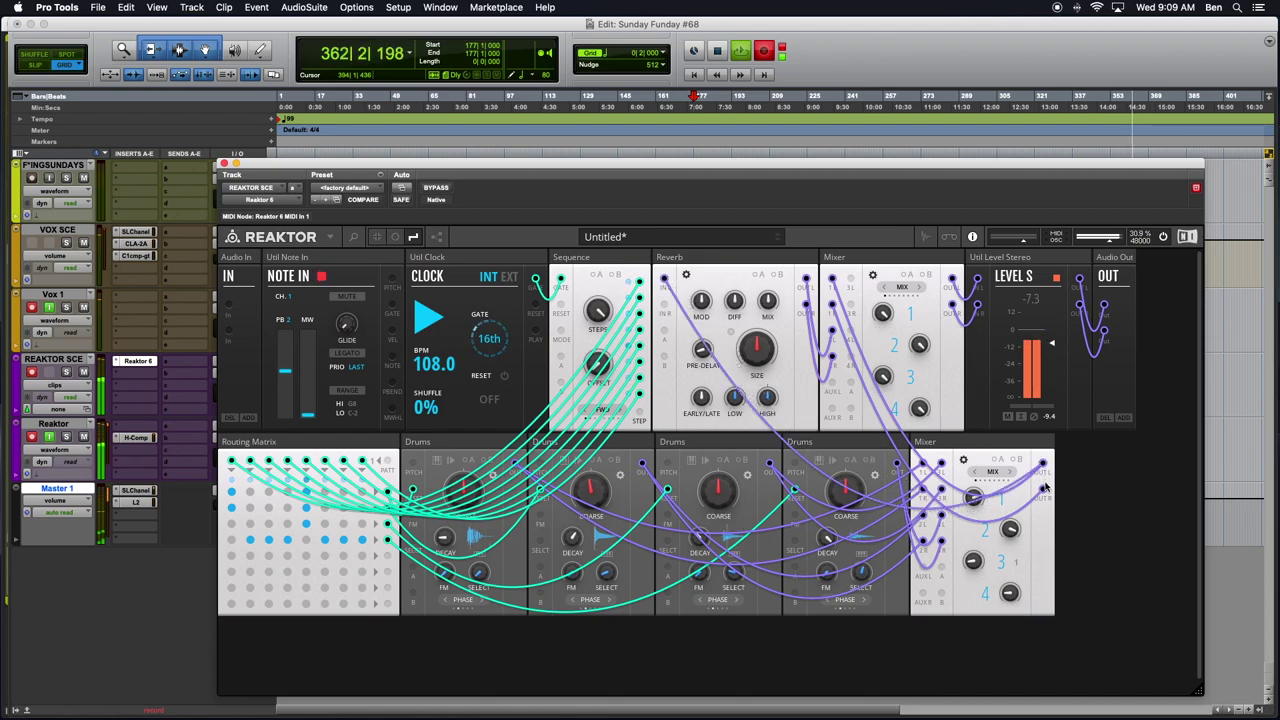
left_click_drag(1042, 492, 664, 312)
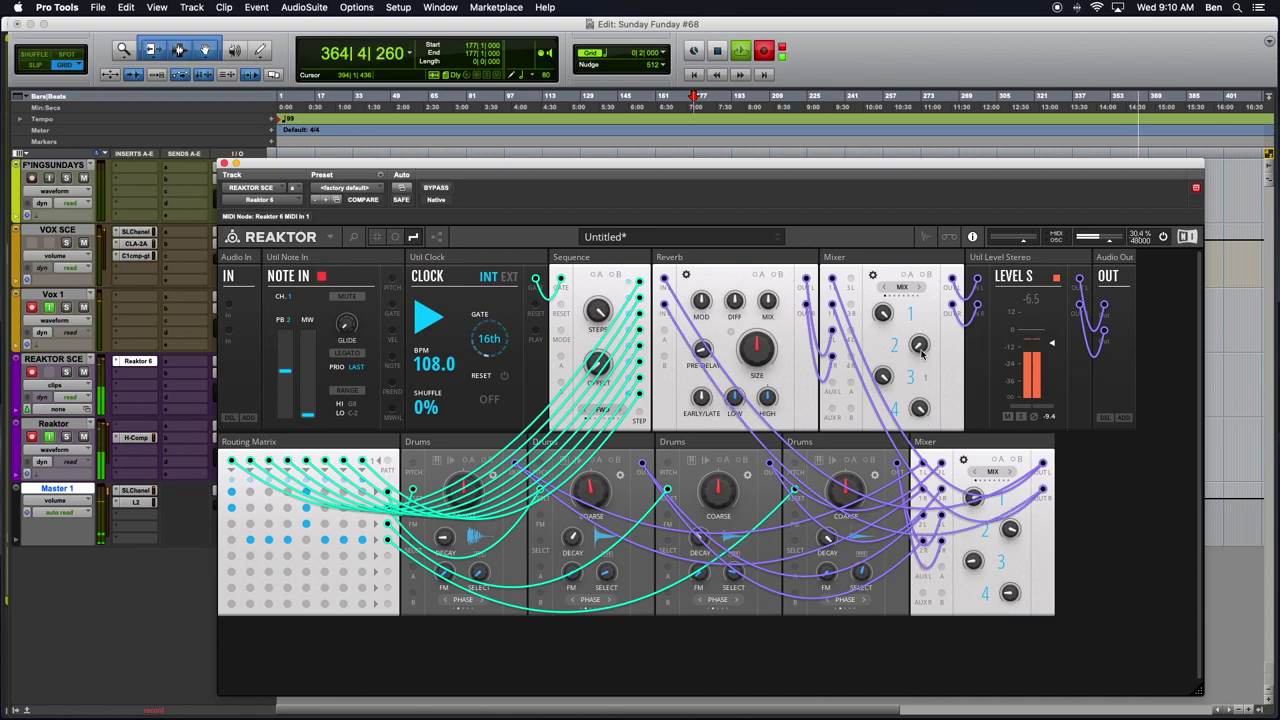
mouse_move(921, 349)
left_mouse_down()
mouse_move(915, 326)
mouse_move(913, 340)
left_mouse_up()
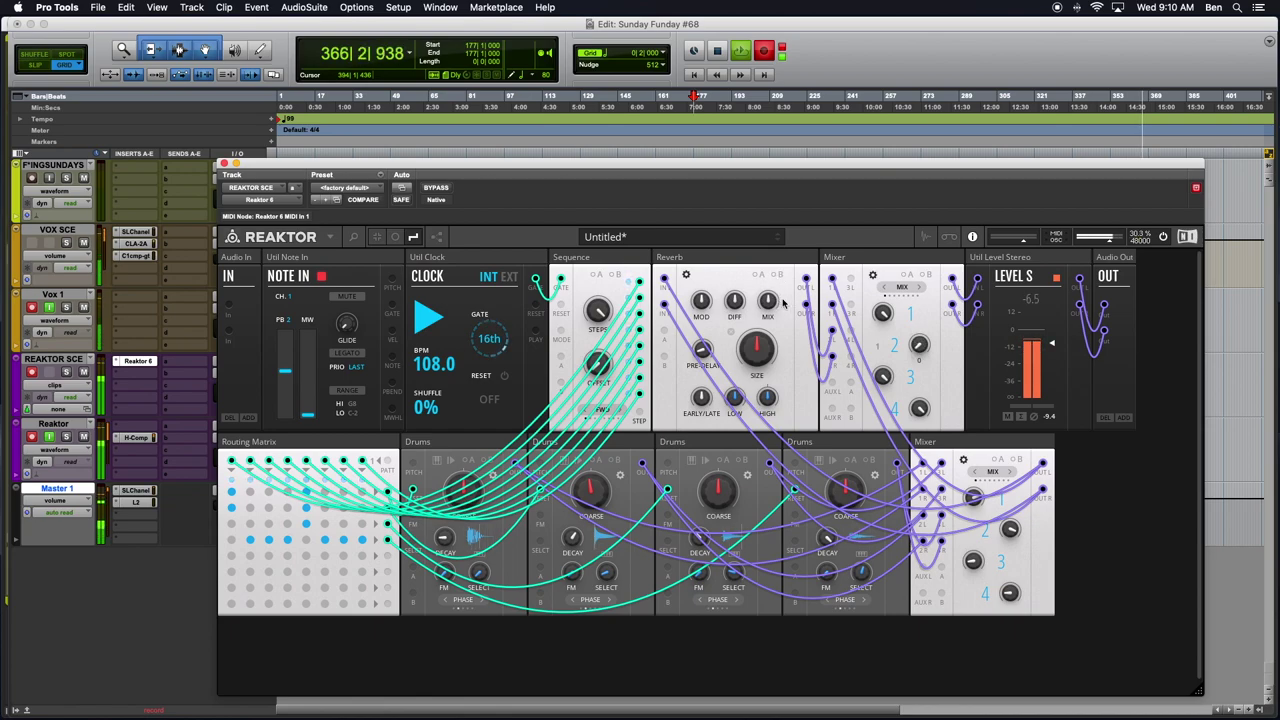
left_click_drag(919, 345, 912, 320)
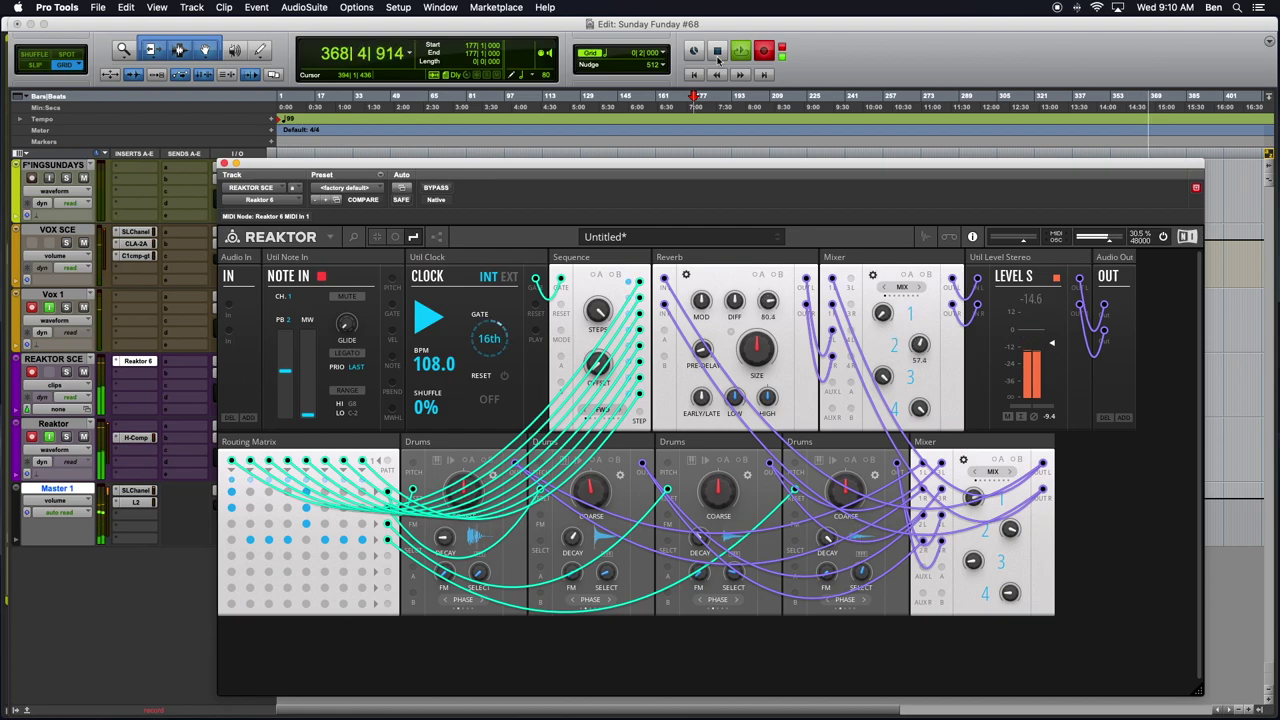
- Set the Reverb's Size to 57, Diff to 62.8, Mix to 100, Mod to 45.3, Early/Late to 68.3 and High to -7.0
left_click_drag(763, 344, 740, 292)
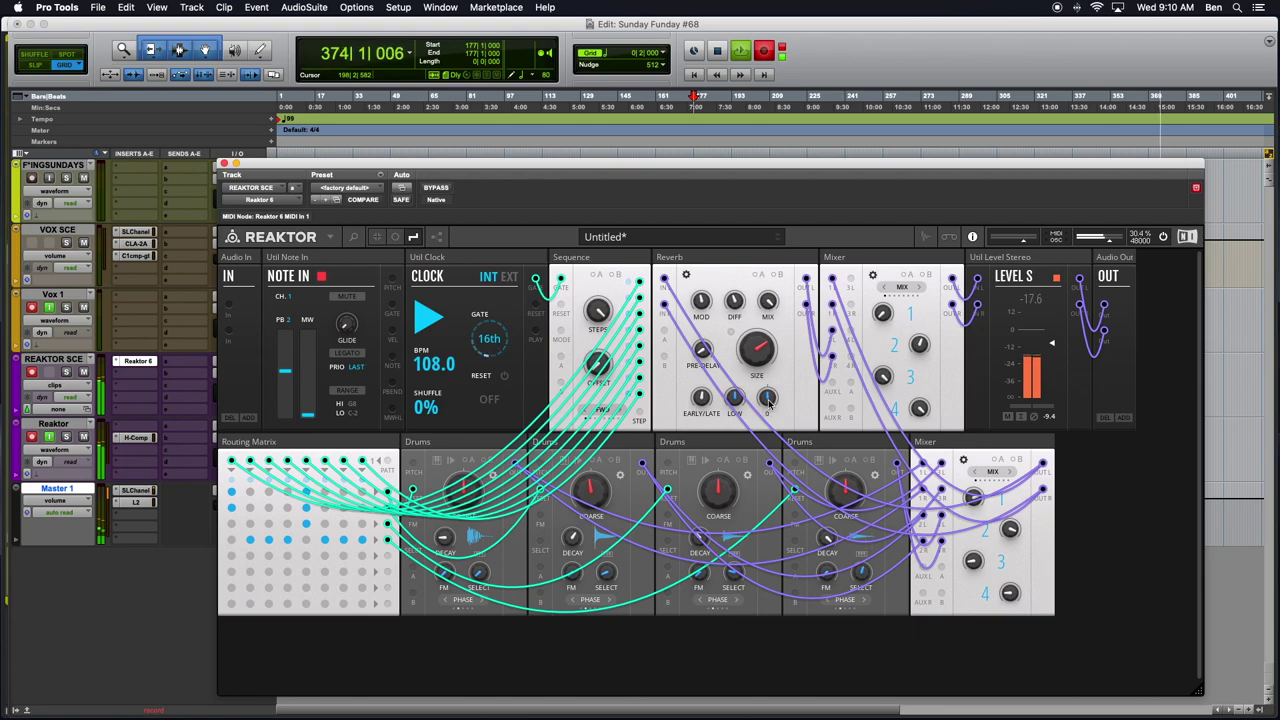
left_click_drag(766, 398, 760, 432)
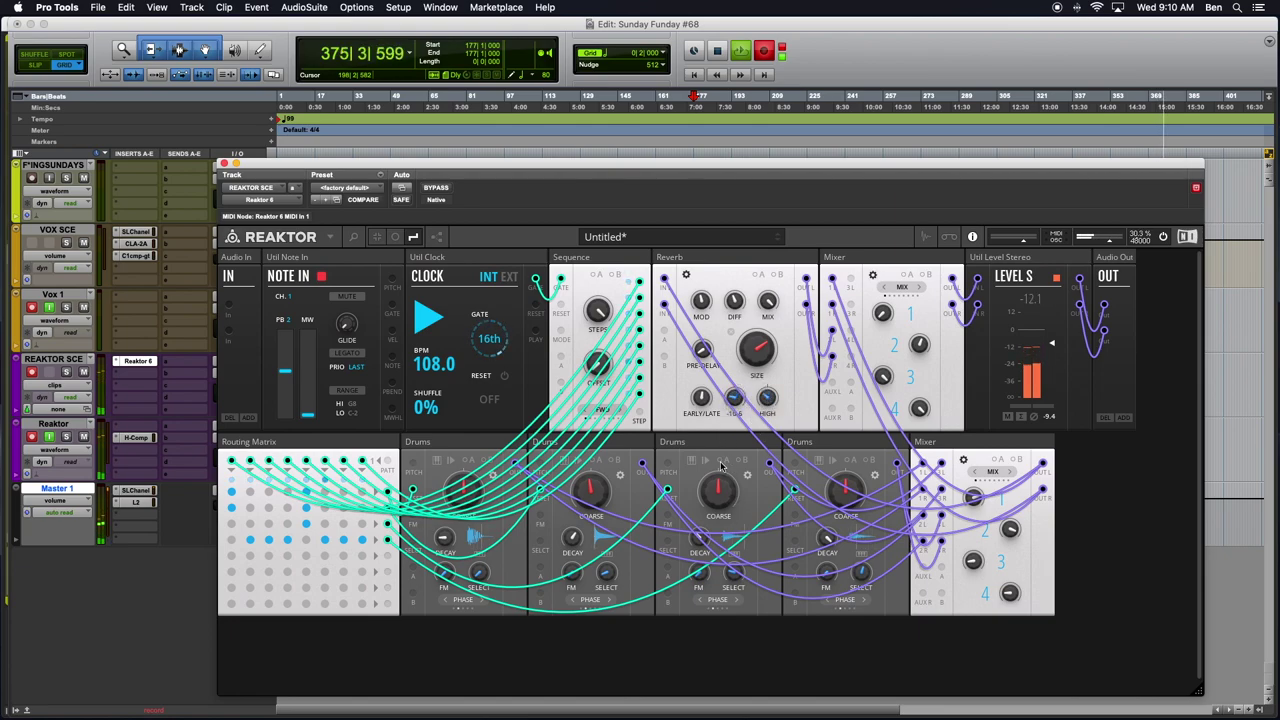
left_click_drag(719, 358, 694, 416)
left_click_drag(691, 345, 691, 373)
left_click_drag(735, 300, 724, 232)
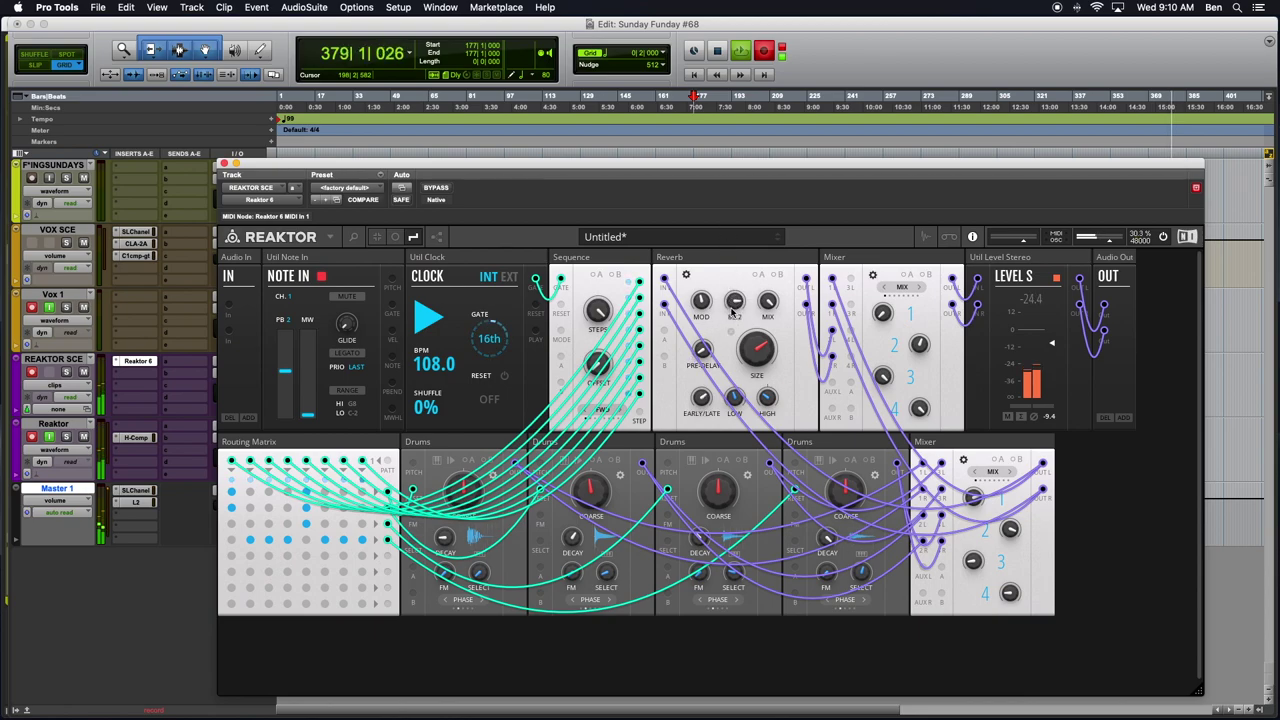
left_click_drag(748, 357, 754, 365)
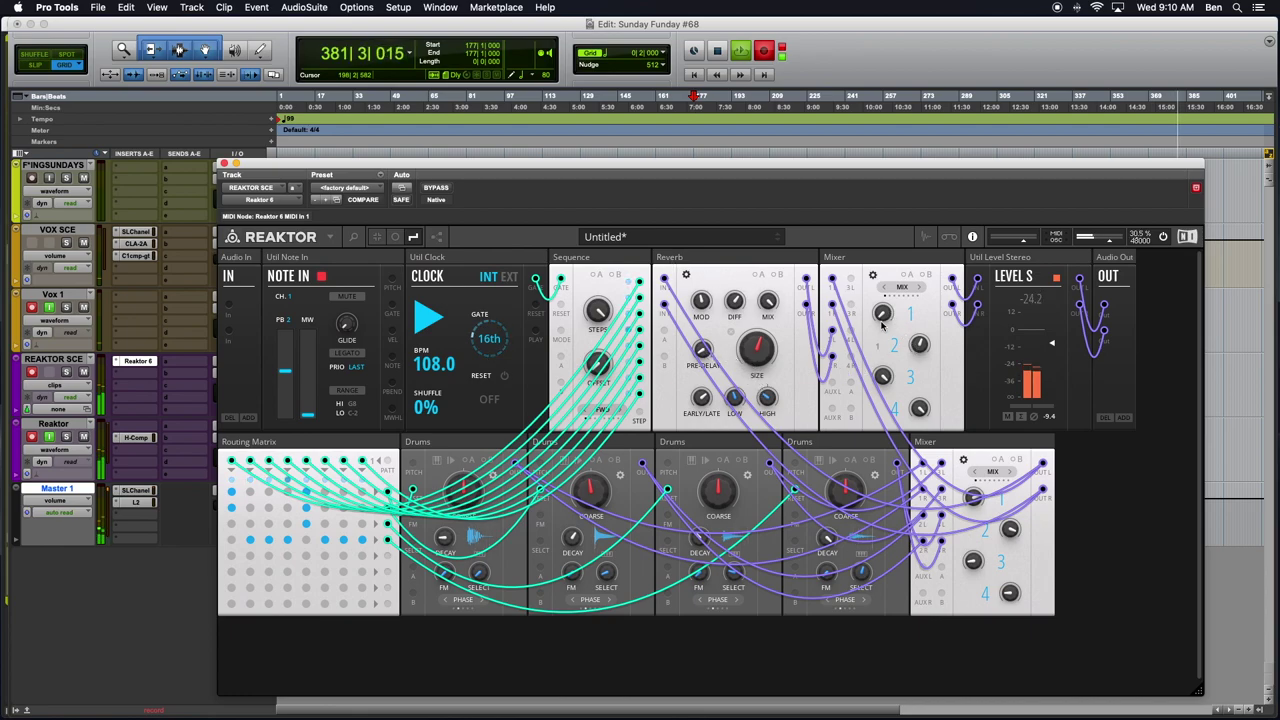
- Balance dry and reverb signals in the upper Mixer with channel 1 at 82.8 and channel 2 at 20.3
left_click_drag(882, 322, 875, 262)
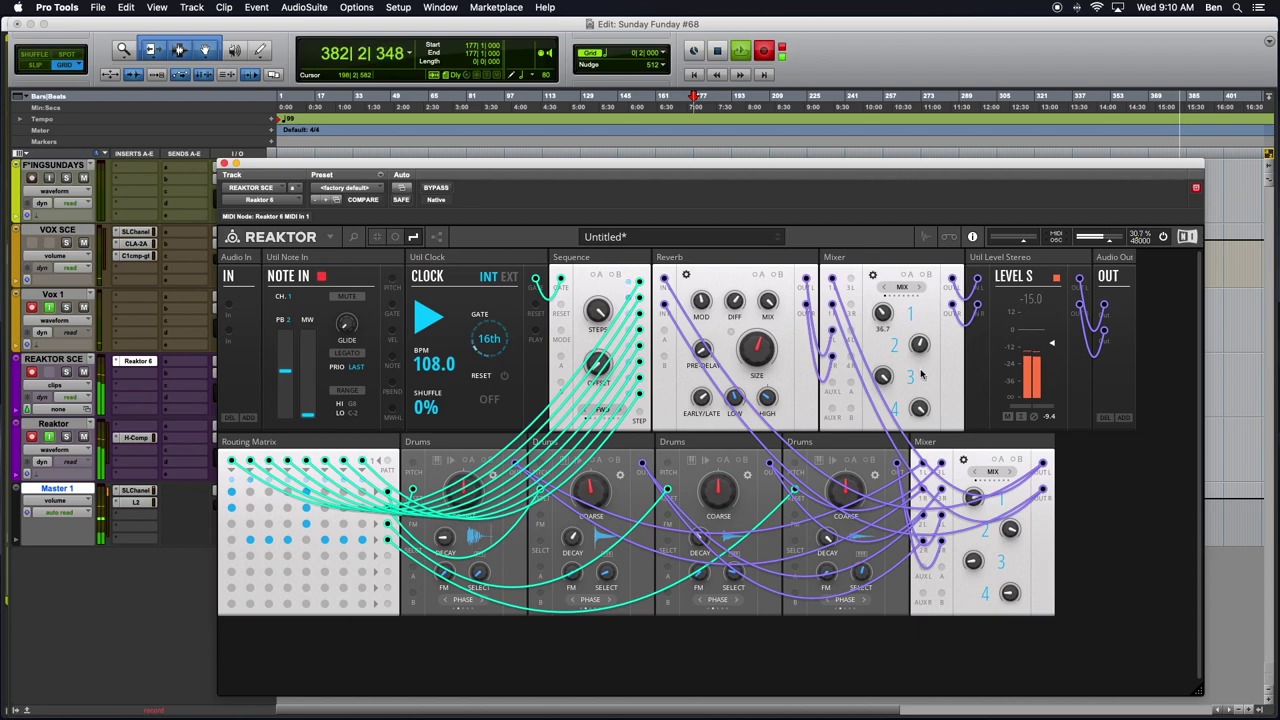
left_click_drag(918, 344, 910, 403)
left_click_drag(882, 316, 873, 268)
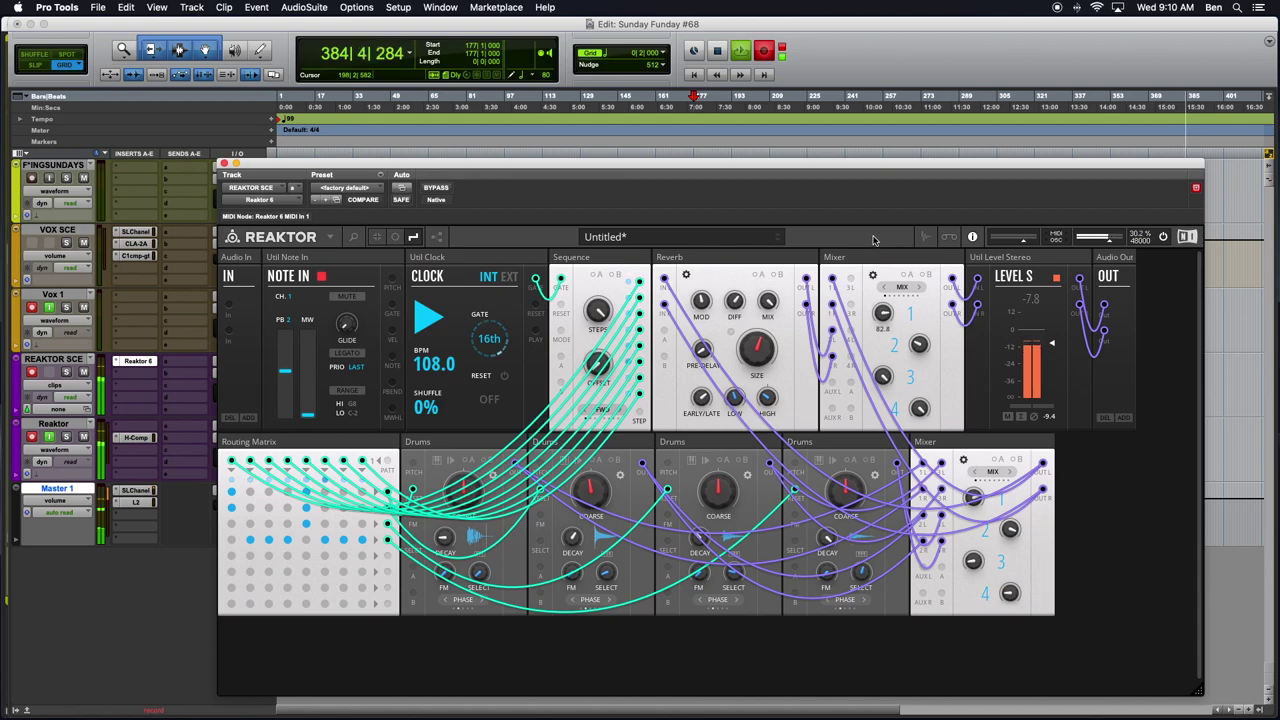
left_click_drag(919, 342, 916, 388)
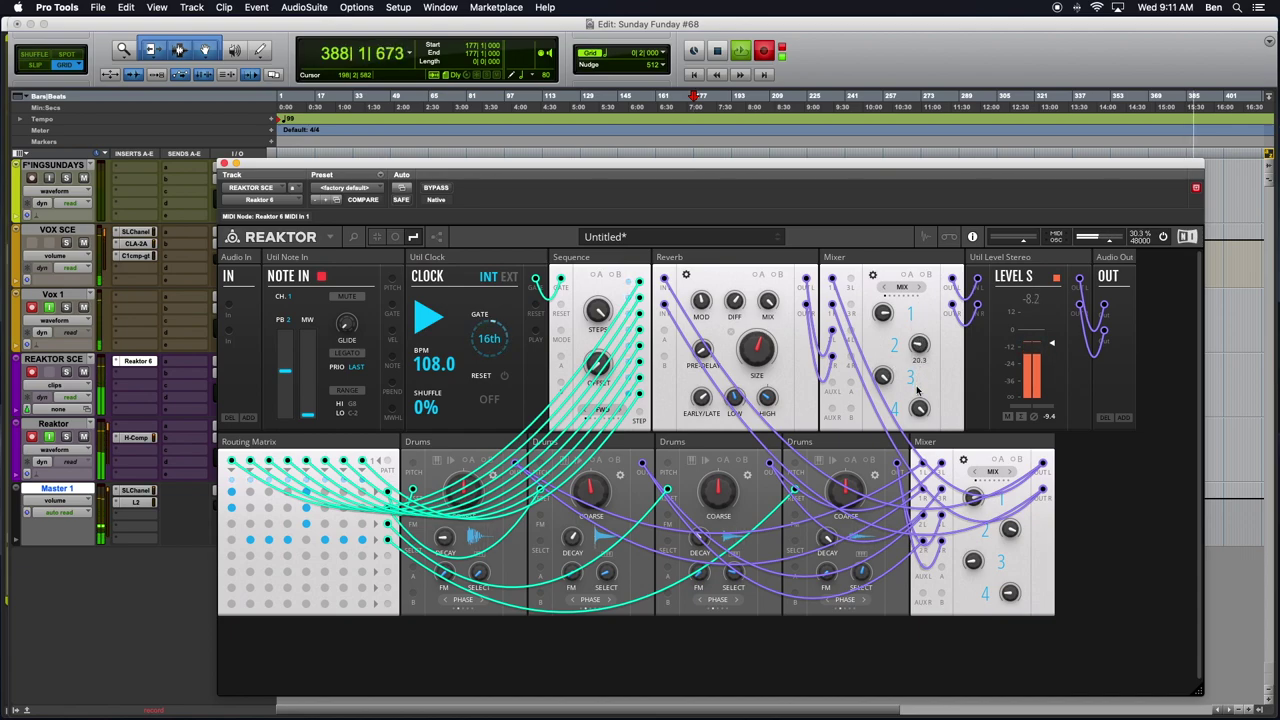
- Add a Toy Box DYN-Compressor (Stereo) and place it between the Reverb and the upper Mixer
double_click(1104, 497)
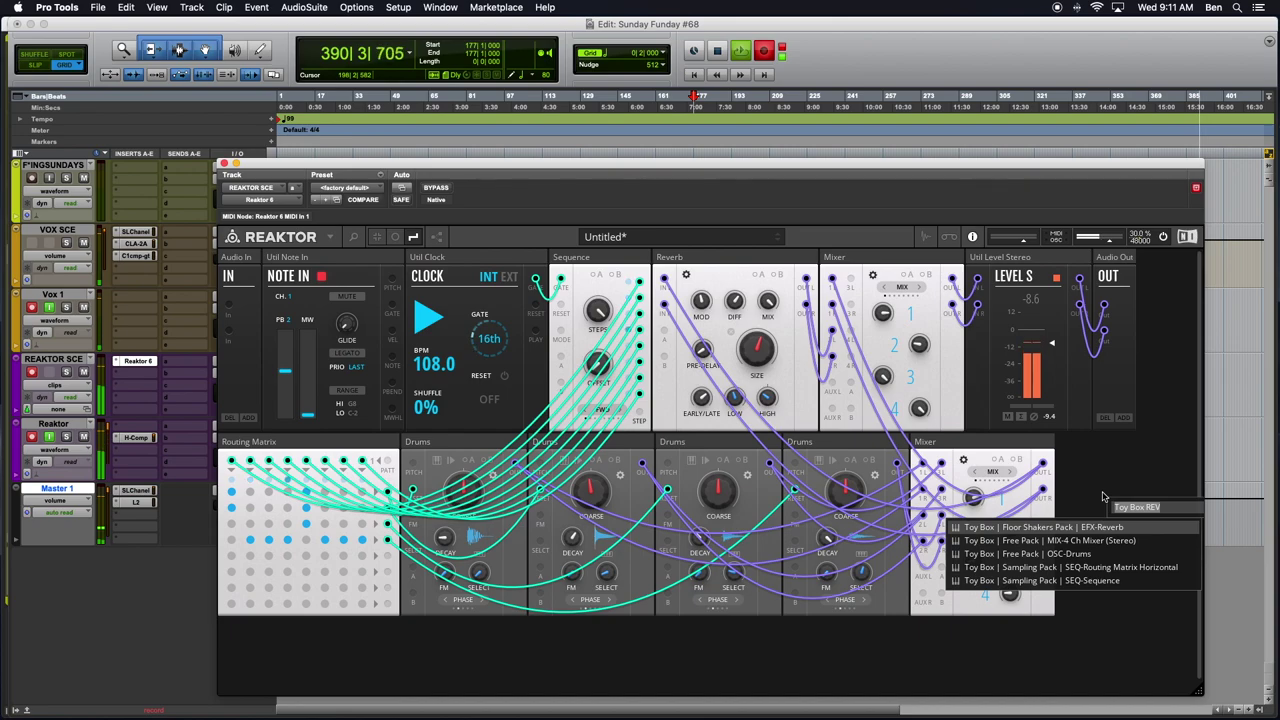
key("BackSpace")
key("BackSpace")
key("BackSpace")
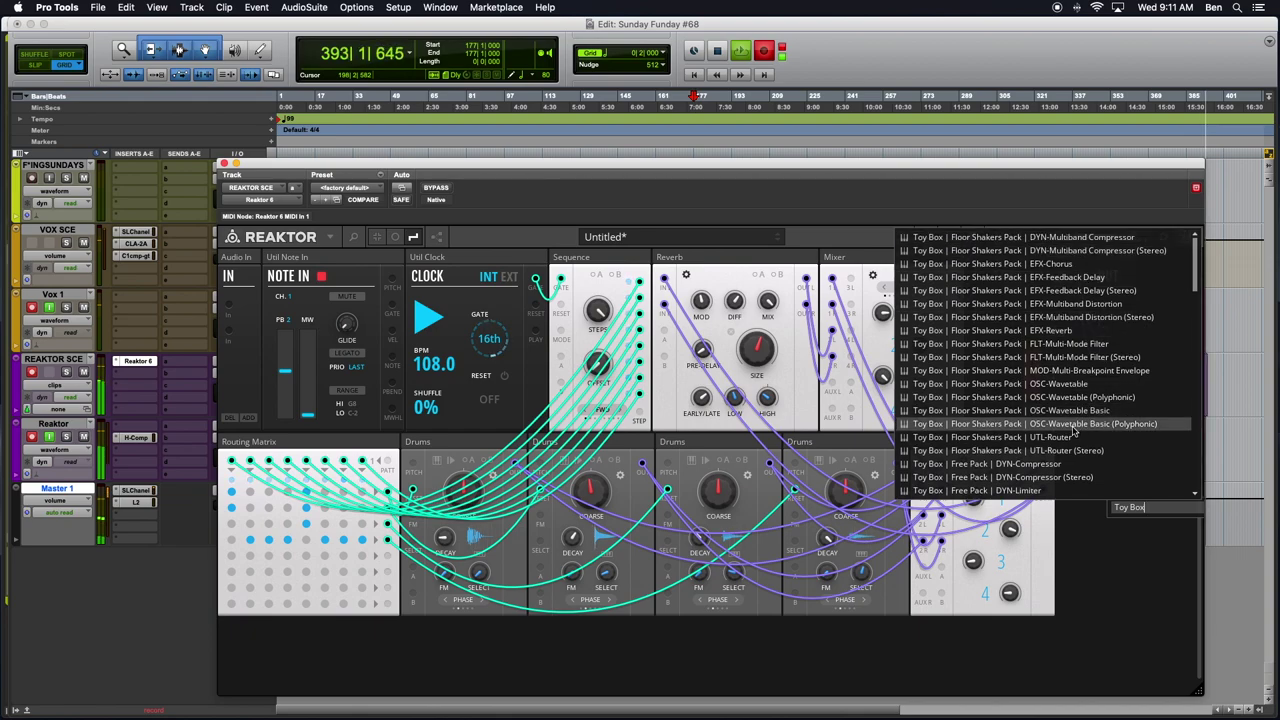
left_click(1052, 479)
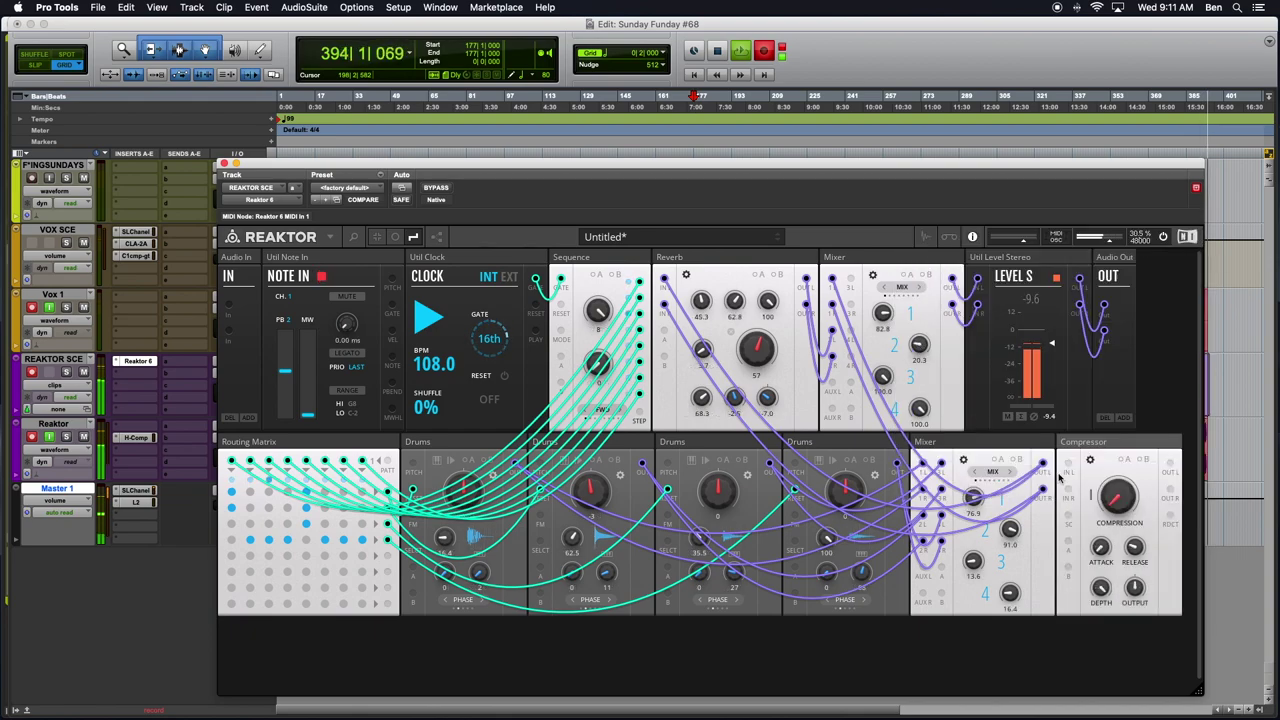
left_click(865, 282)
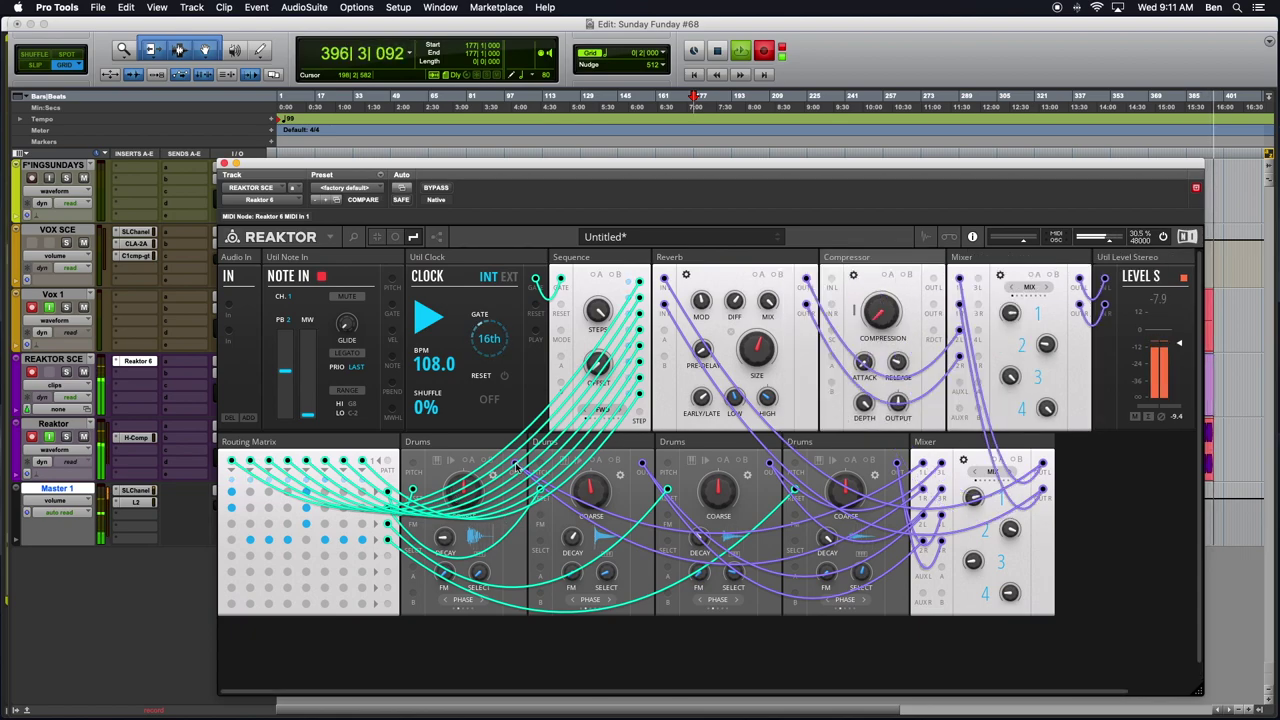
- Patch the first Drums module's output to the Compressor's SC input with a blue cable and set Compression to 38.5
left_click_drag(516, 464, 742, 386)
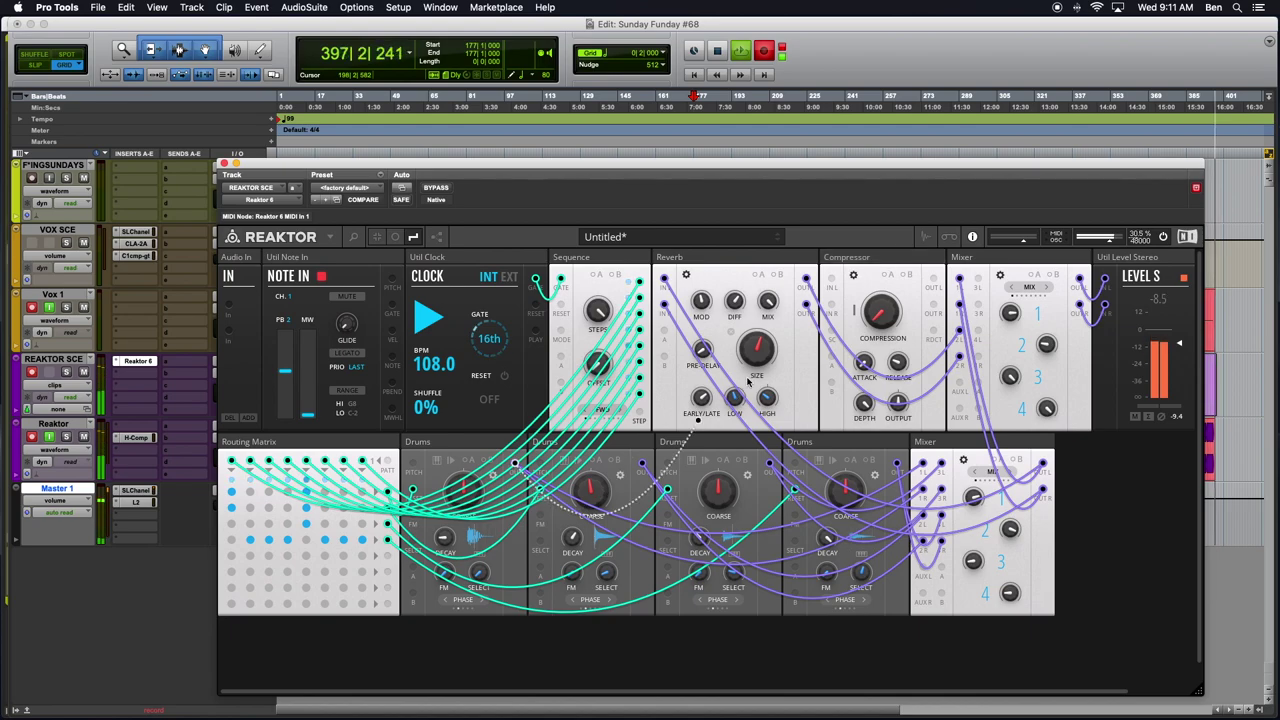
right_click(827, 330)
mouse_move(870, 338)
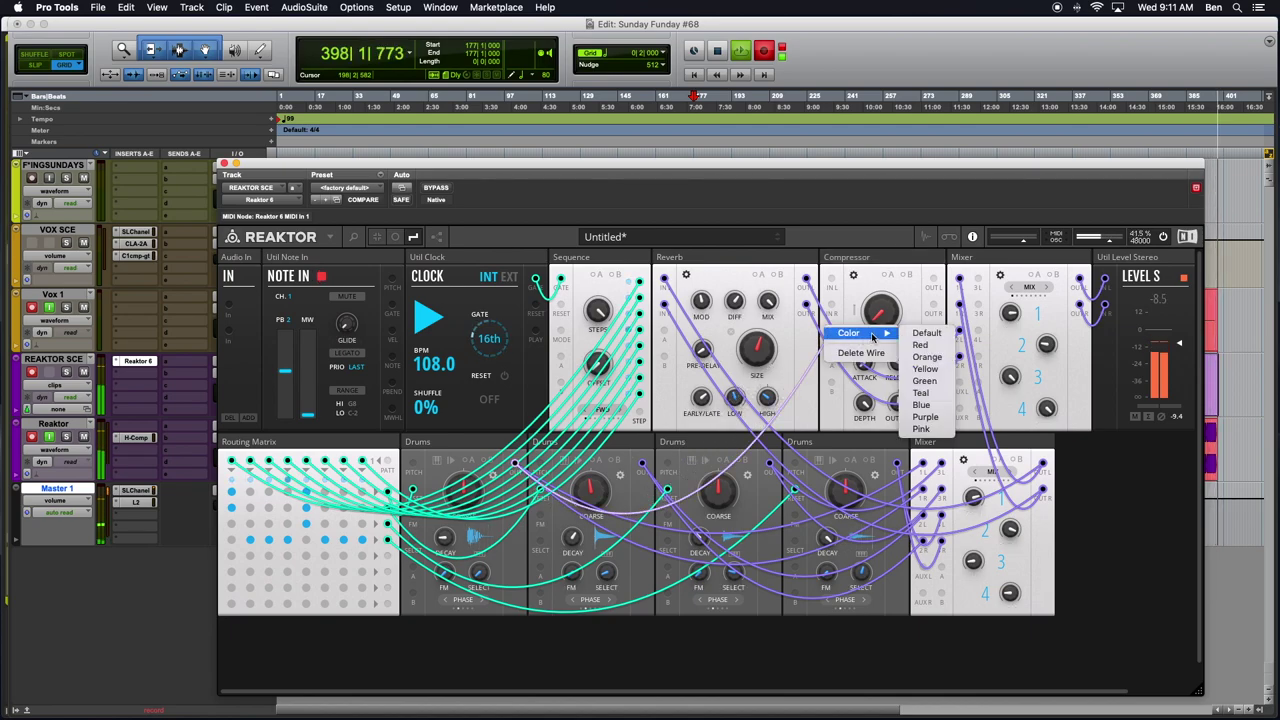
left_click(921, 404)
left_click_drag(893, 319, 873, 194)
left_click_drag(878, 307, 882, 372)
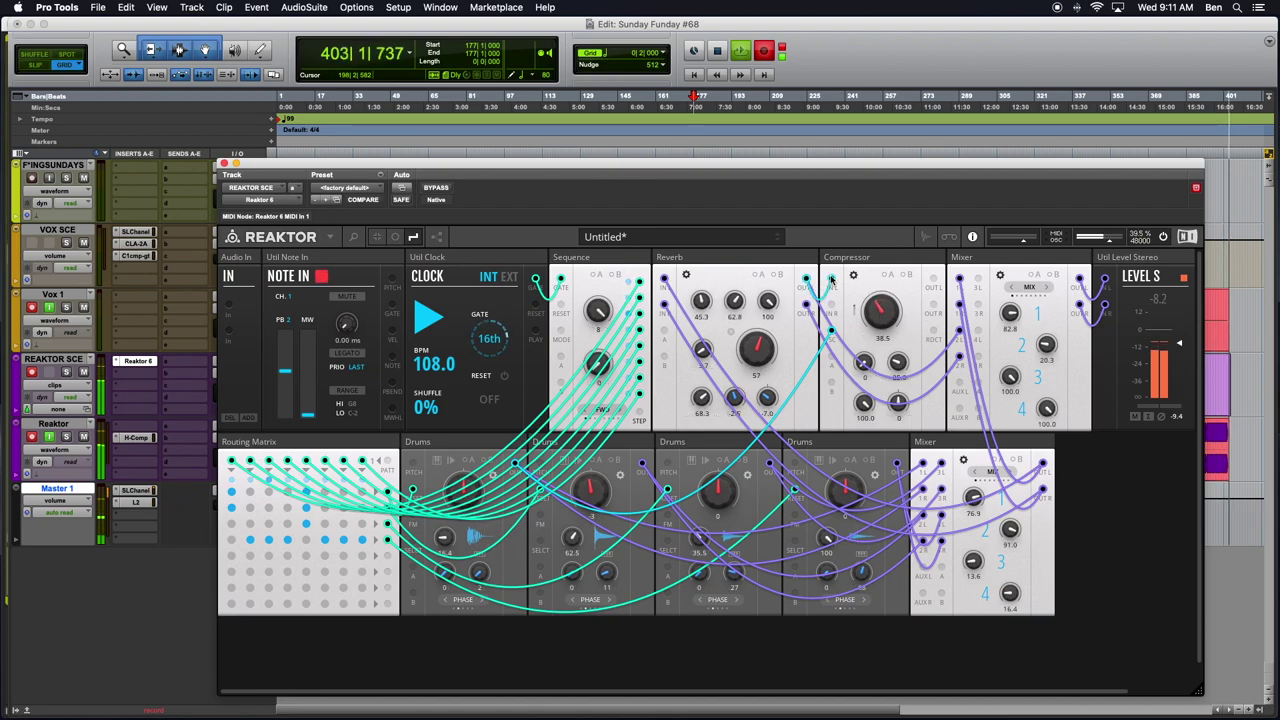
- Patch the Reverb's left and right outputs into the Compressor's signal inputs using purple cables
right_click(825, 270)
mouse_move(870, 277)
left_click(924, 363)
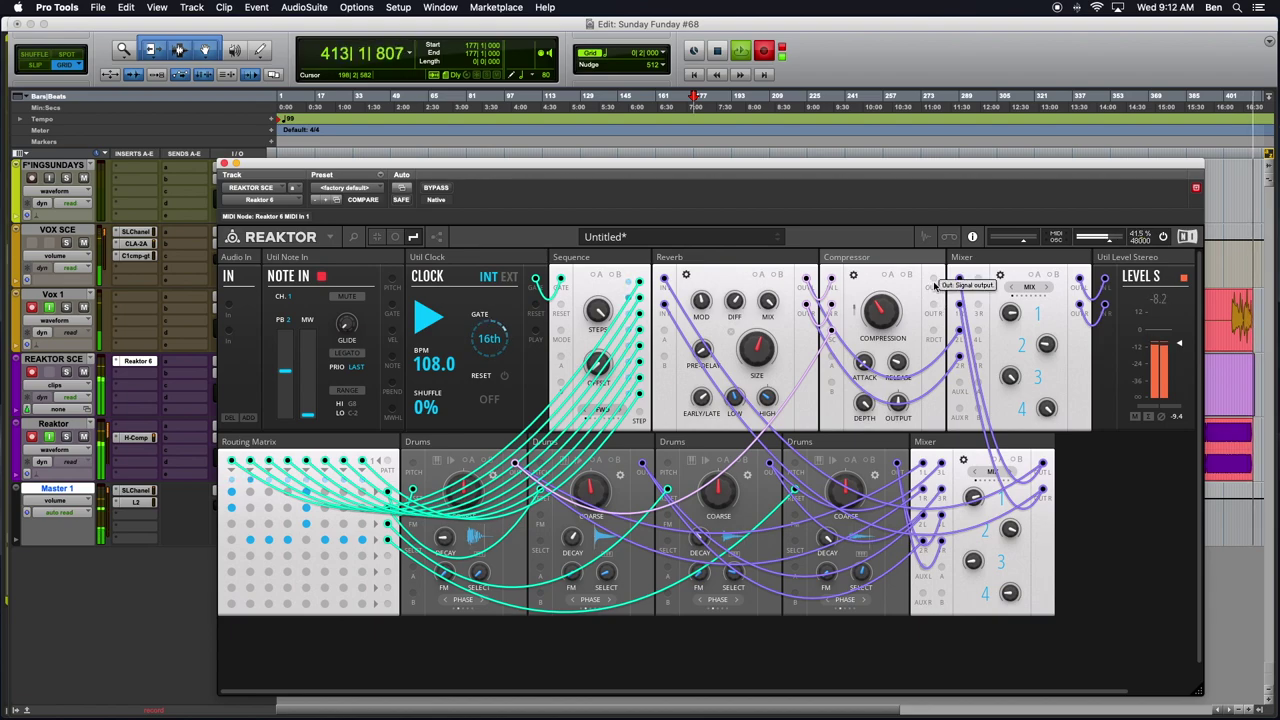
- Patch the Compressor's left and right outputs into the upper Mixer's second channel and set Compression to 54.6
left_click_drag(934, 280, 960, 357)
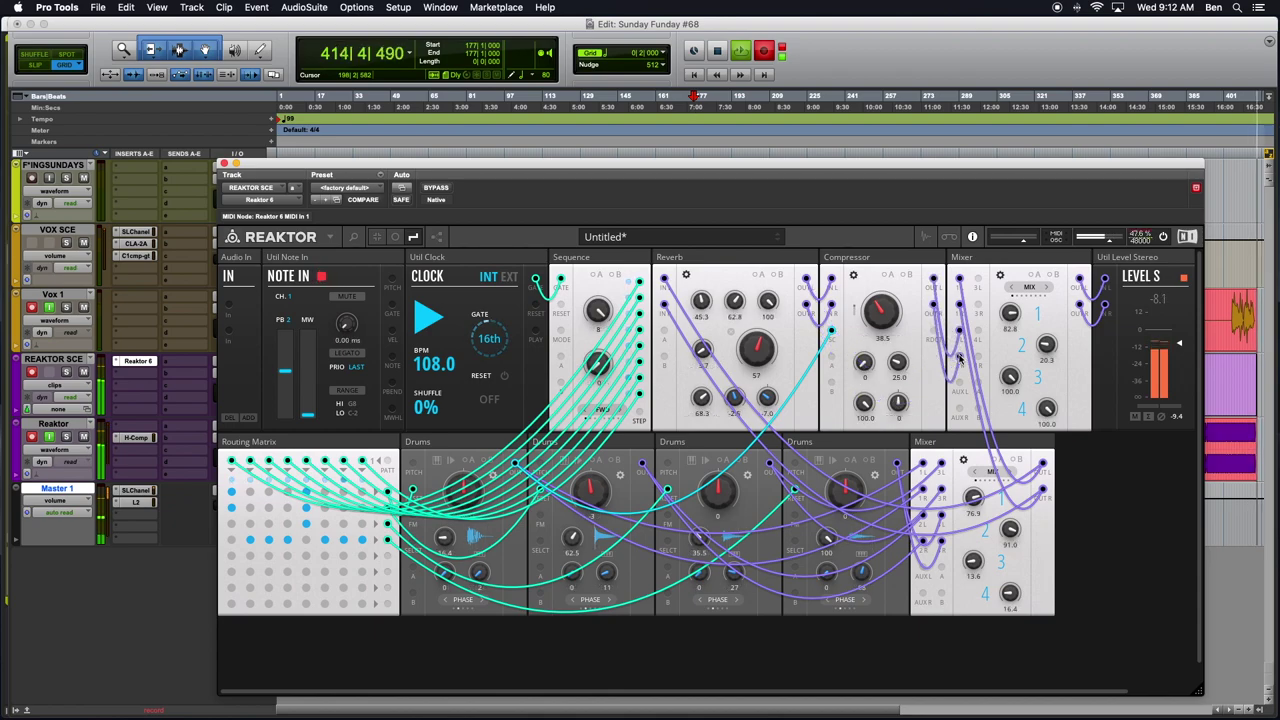
left_click_drag(881, 314, 881, 323)
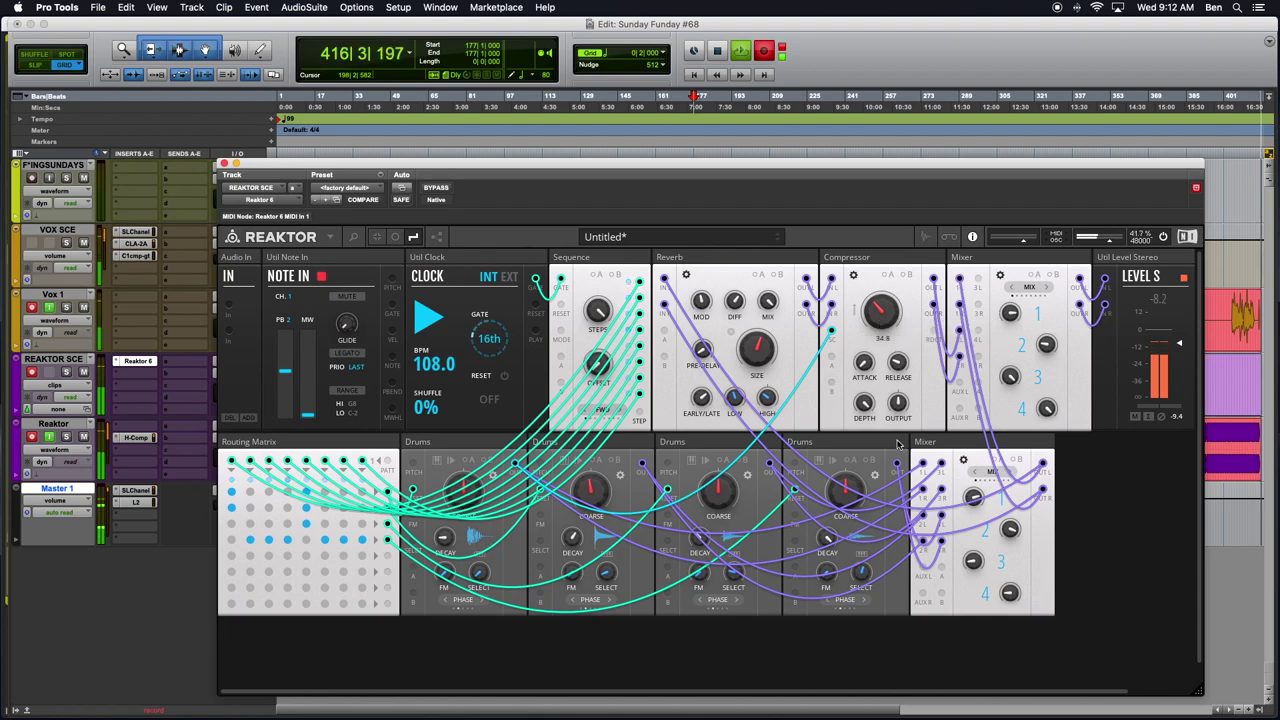
left_click_drag(877, 308, 875, 260)
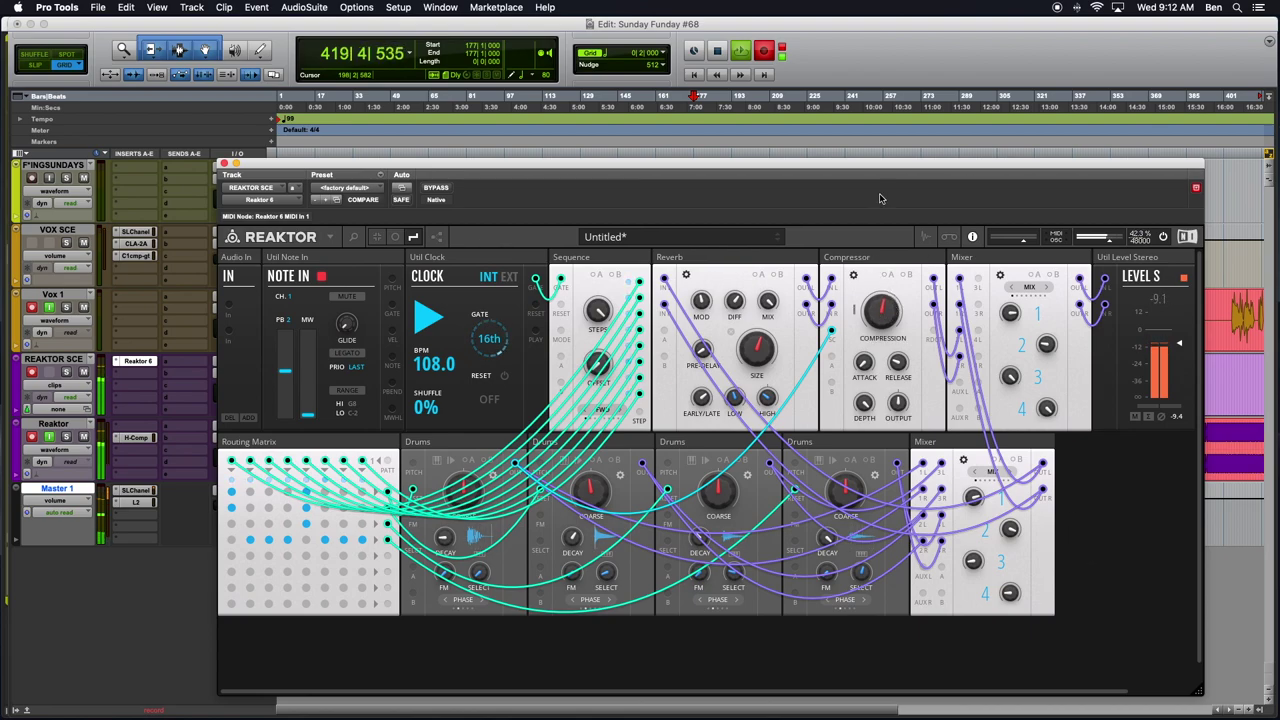
left_click_drag(880, 318, 906, 332)
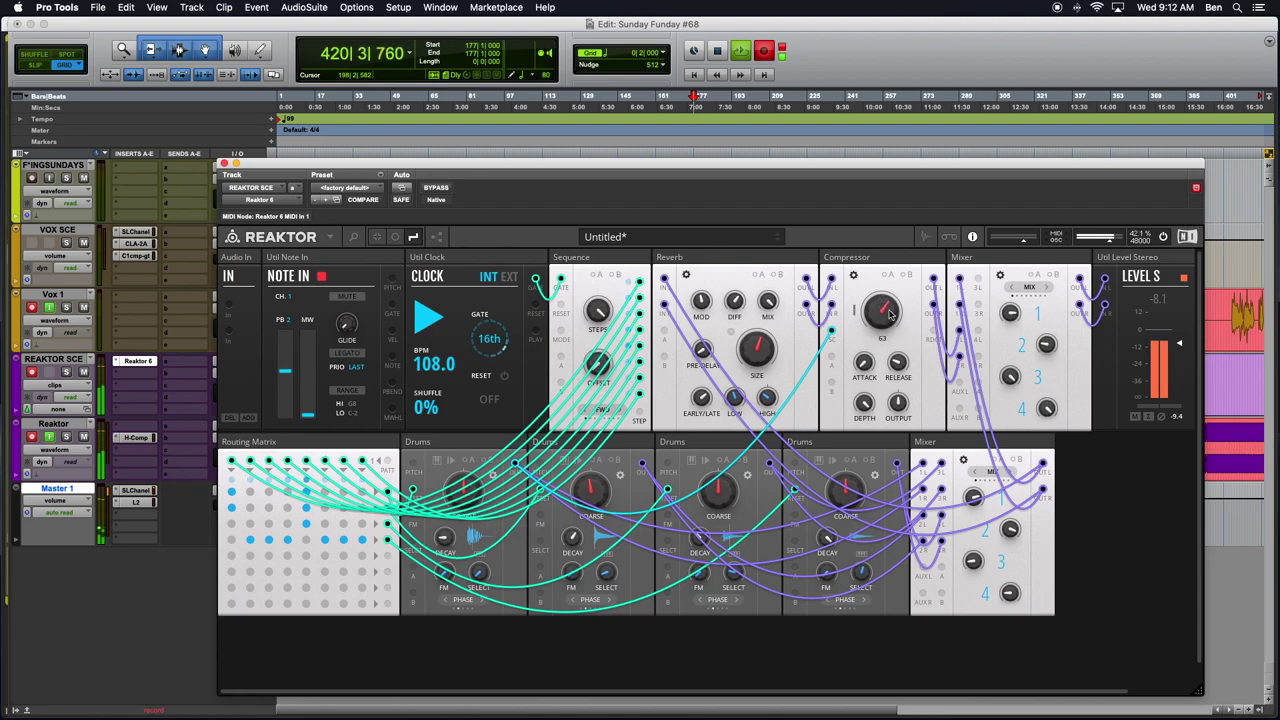
mouse_move(882, 318)
left_mouse_down()
mouse_move(883, 400)
mouse_move(877, 305)
mouse_move(875, 330)
left_mouse_up()
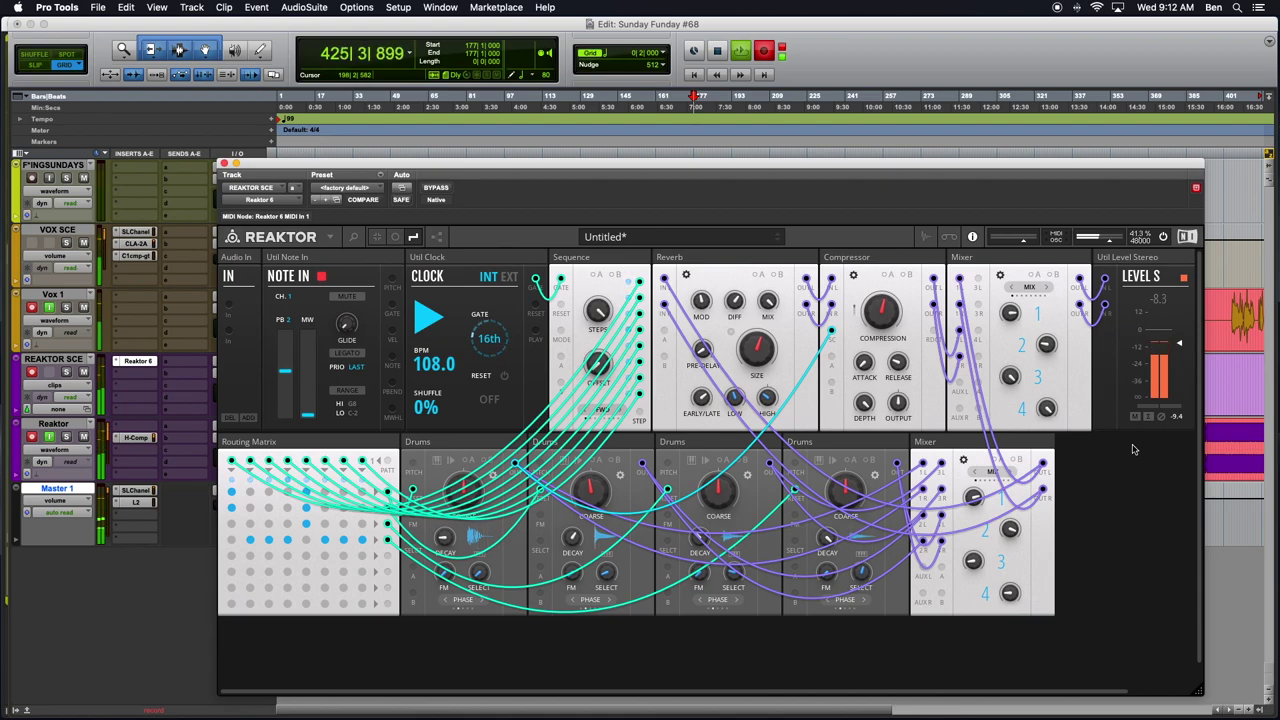
- Reposition and enlarge the plugin window, and add a Toy Box EFX-Multiband Distortion (Stereo) module beside the lower Mixer
left_click_drag(906, 169, 858, 165)
left_click_drag(1151, 688, 1229, 663)
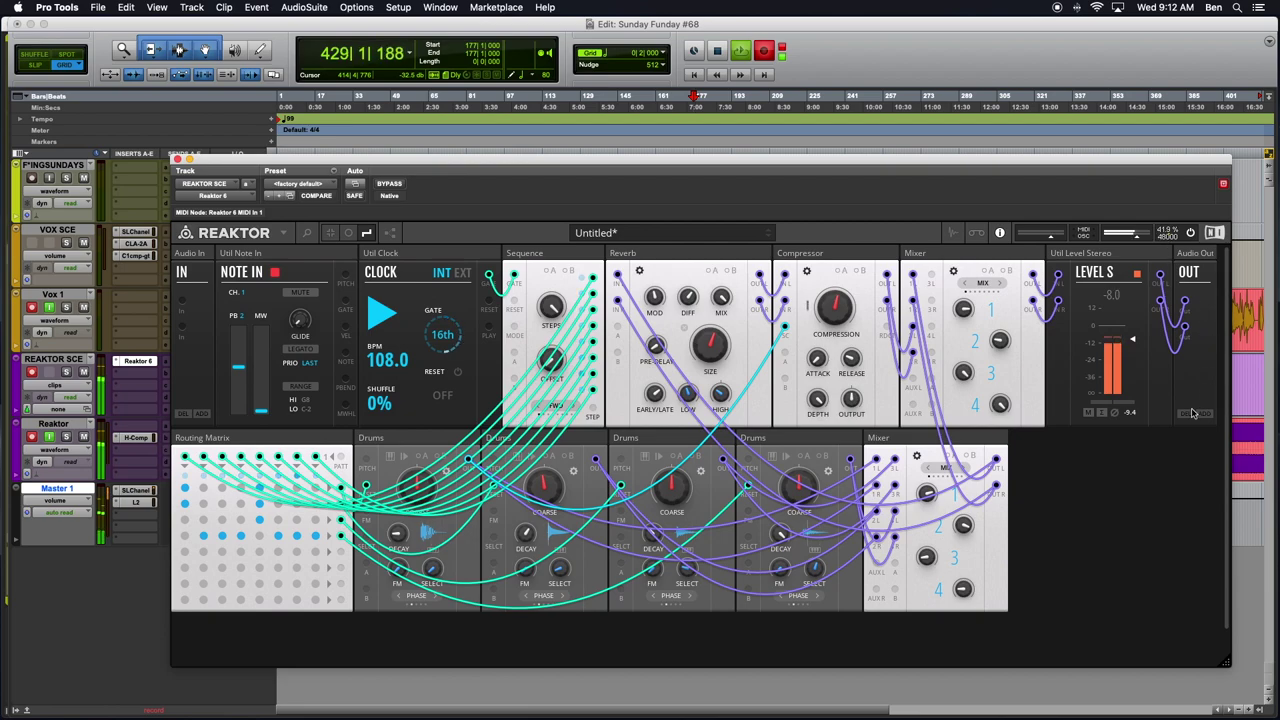
double_click(1083, 559)
type("Toy Box Dis")
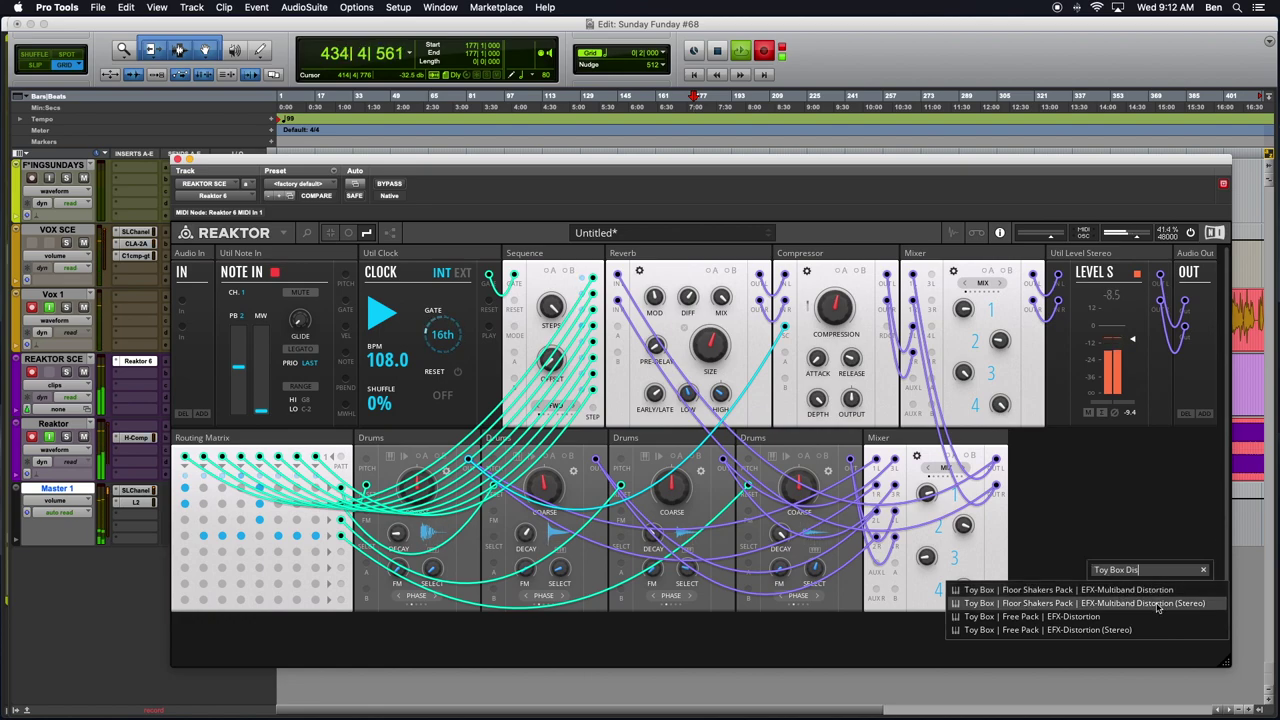
left_click(1158, 603)
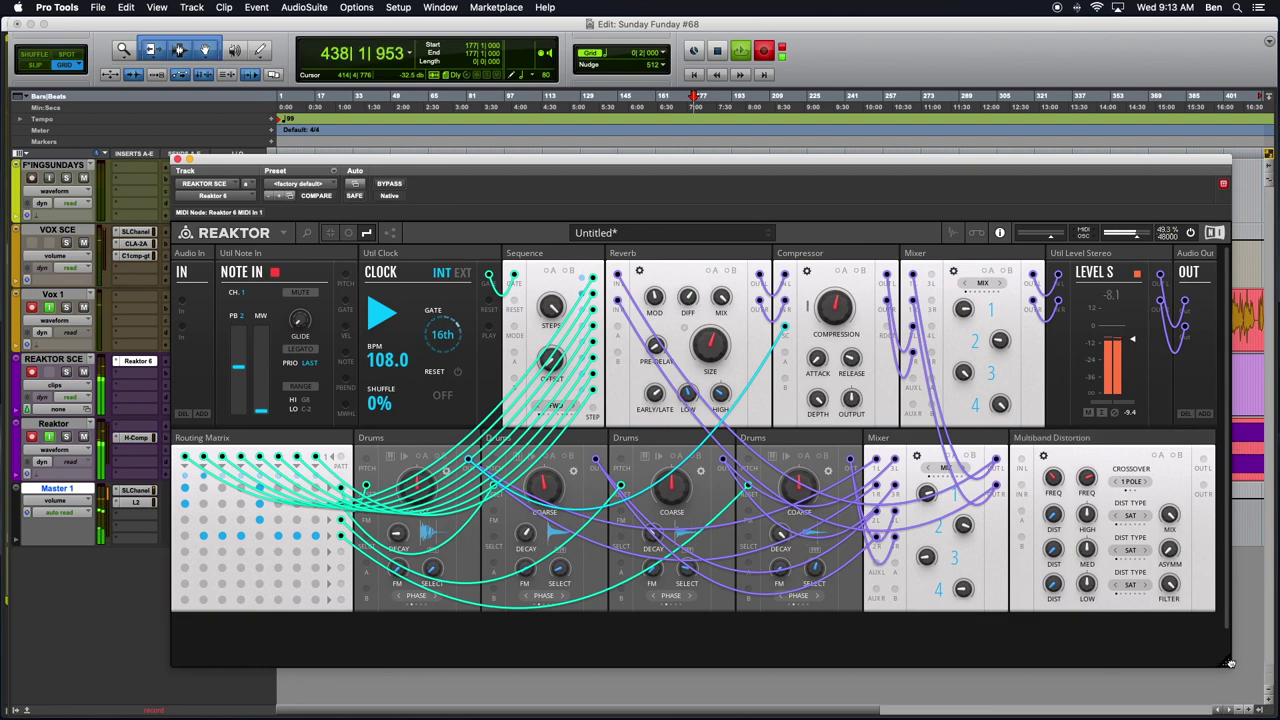
left_click_drag(1226, 663, 1246, 663)
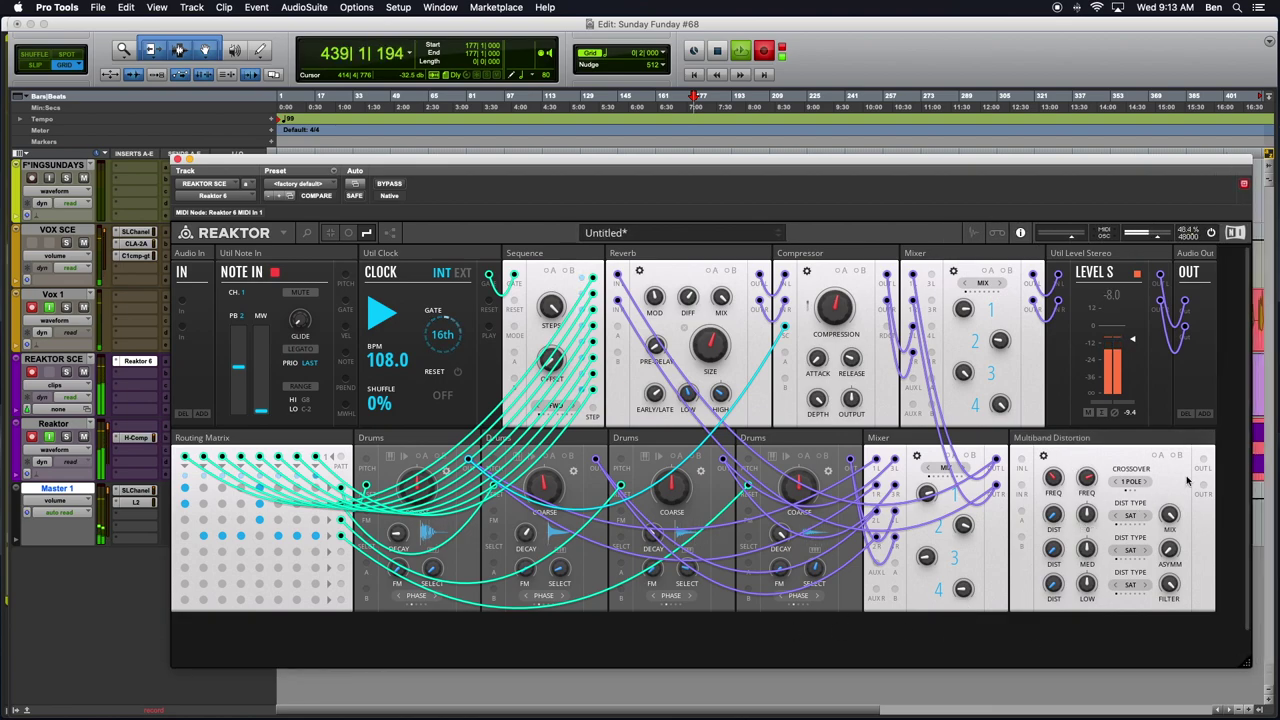
- Patch the lower Mixer through the Multiband Distortion into the upper Mixer's third channel, and set that channel's level to 25.0
left_click_drag(936, 277, 1203, 459)
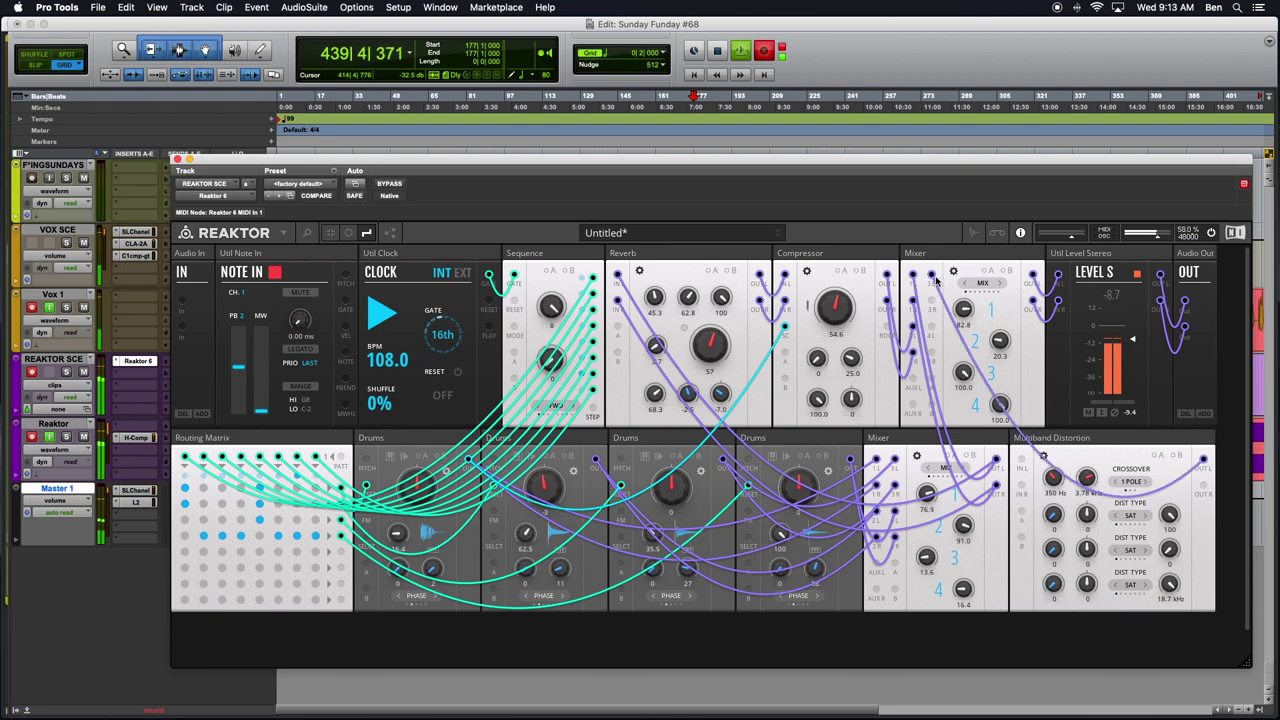
left_click_drag(1008, 375, 931, 300)
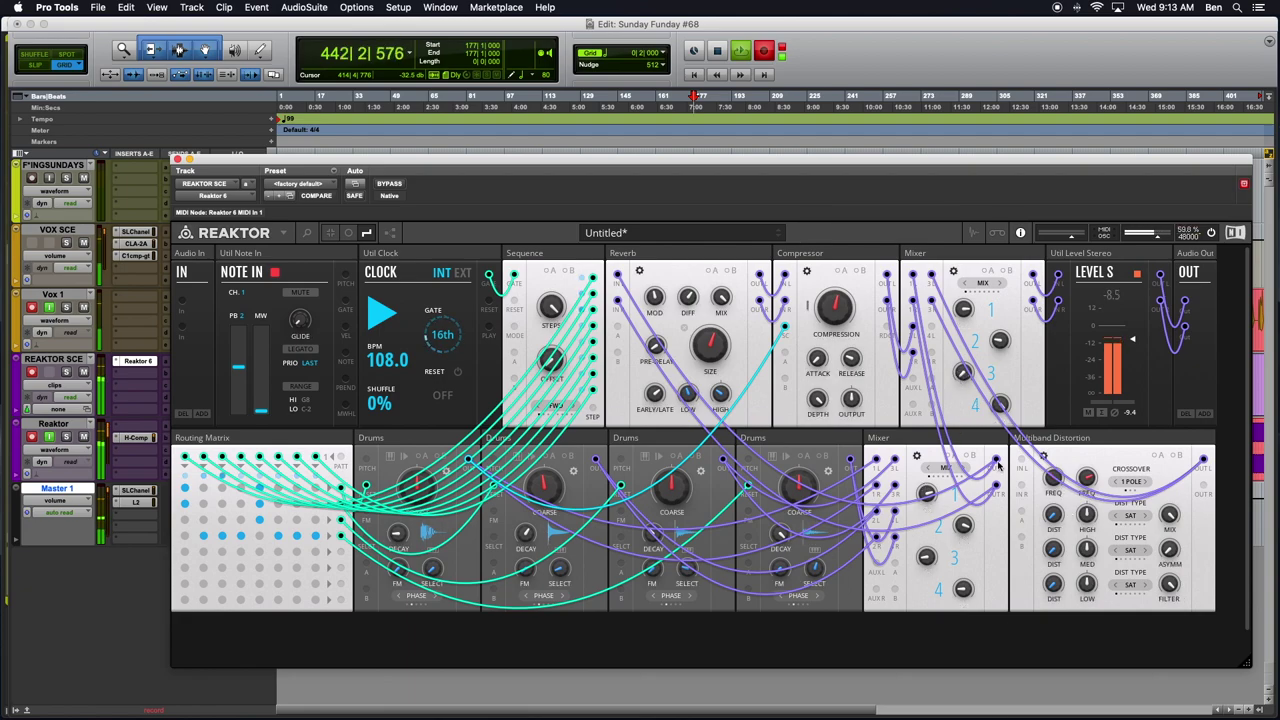
left_click_drag(997, 460, 1021, 486)
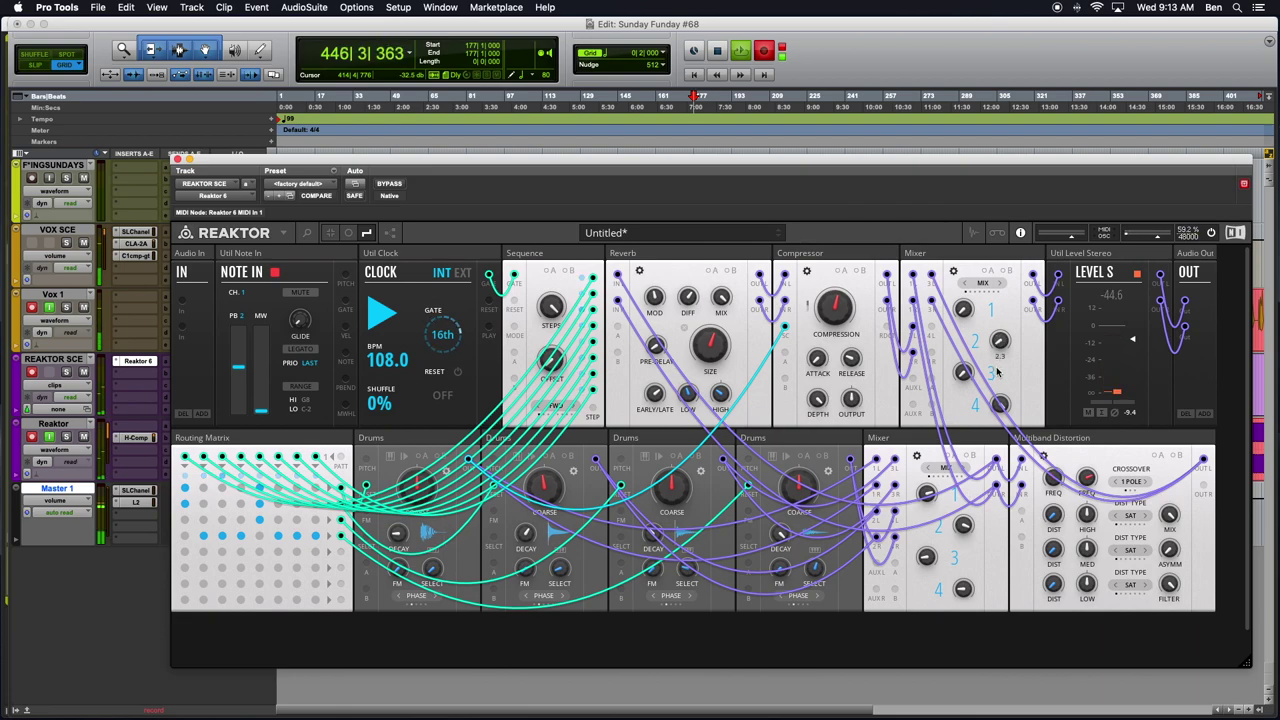
left_click_drag(962, 372, 958, 336)
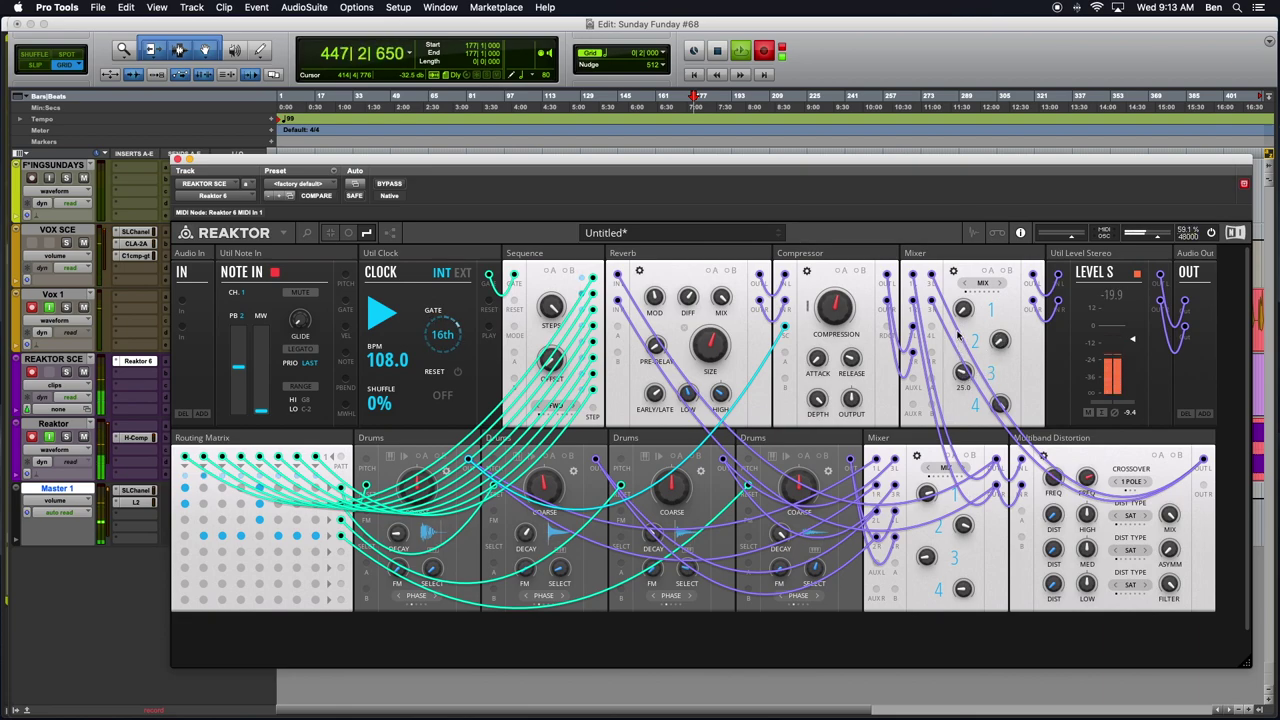
- Set the Multiband Distortion's crossover to 4 POLE and its distortion types to KINKY, SN X10 and DRIVE
mouse_move(1172, 549)
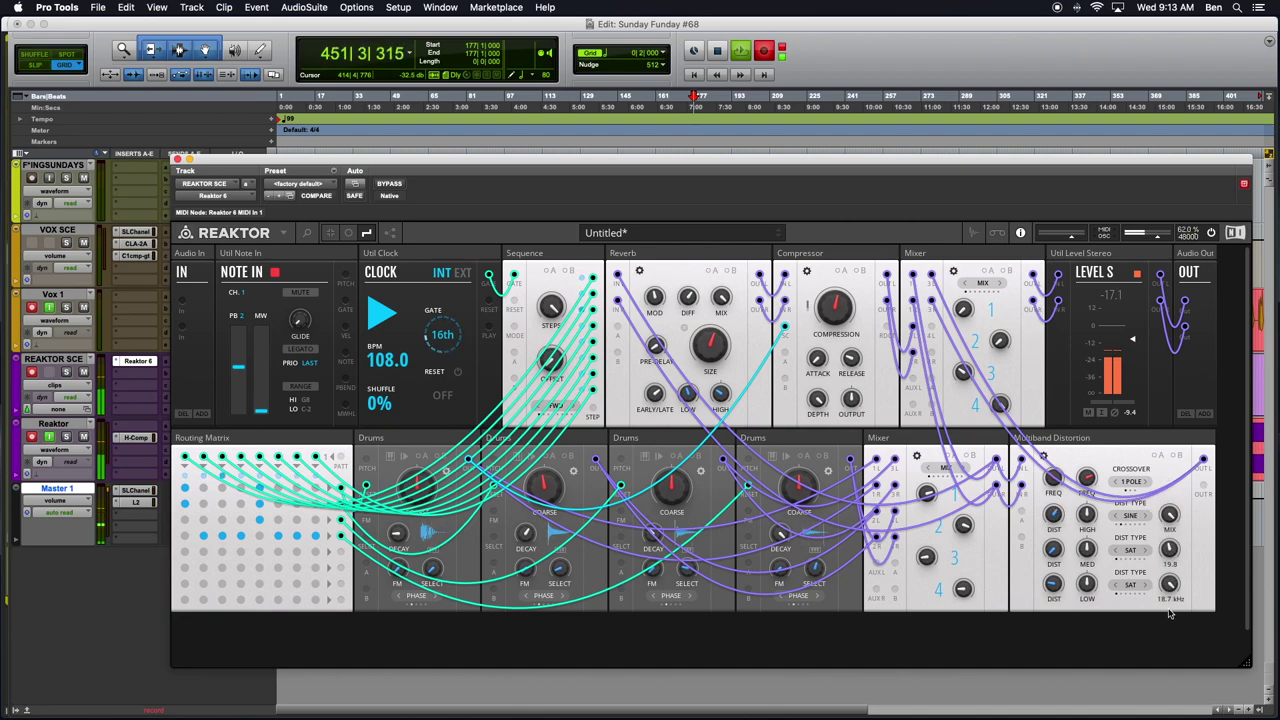
left_click_drag(1169, 585, 1155, 662)
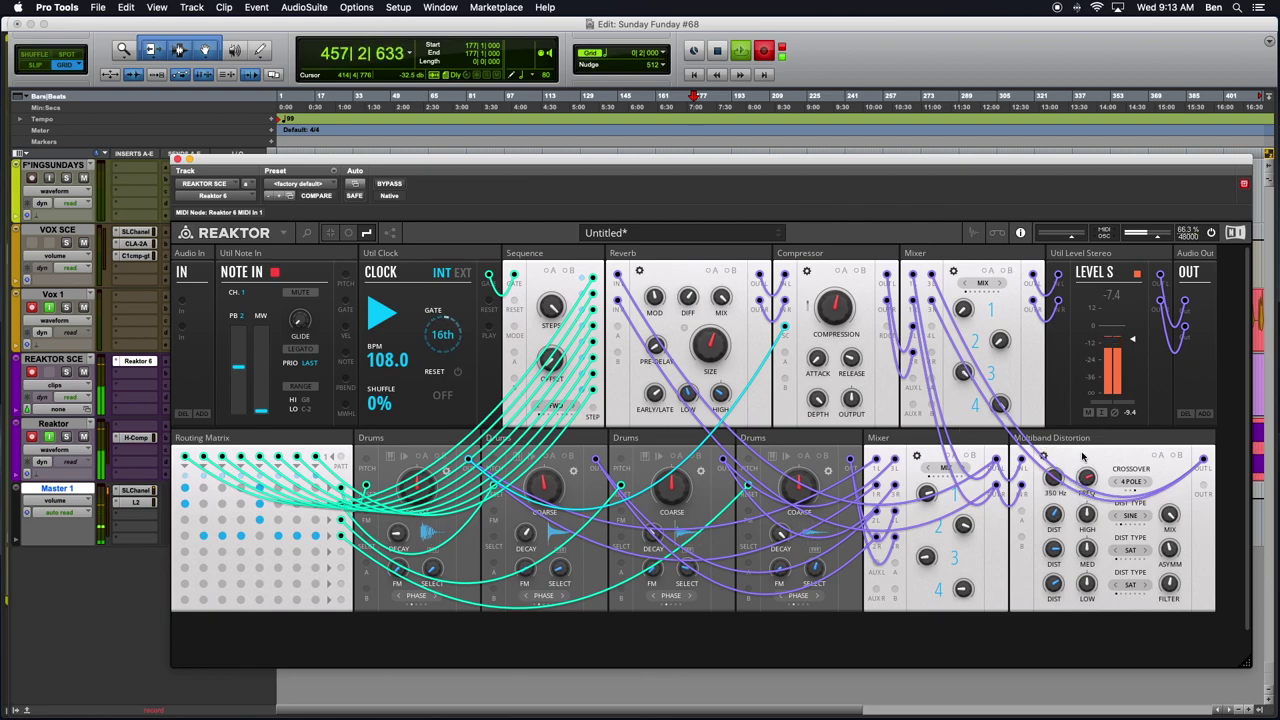
mouse_move(1086, 477)
left_mouse_down()
mouse_move(1077, 526)
mouse_move(1080, 486)
left_mouse_up()
left_click(1146, 482)
left_click(1148, 484)
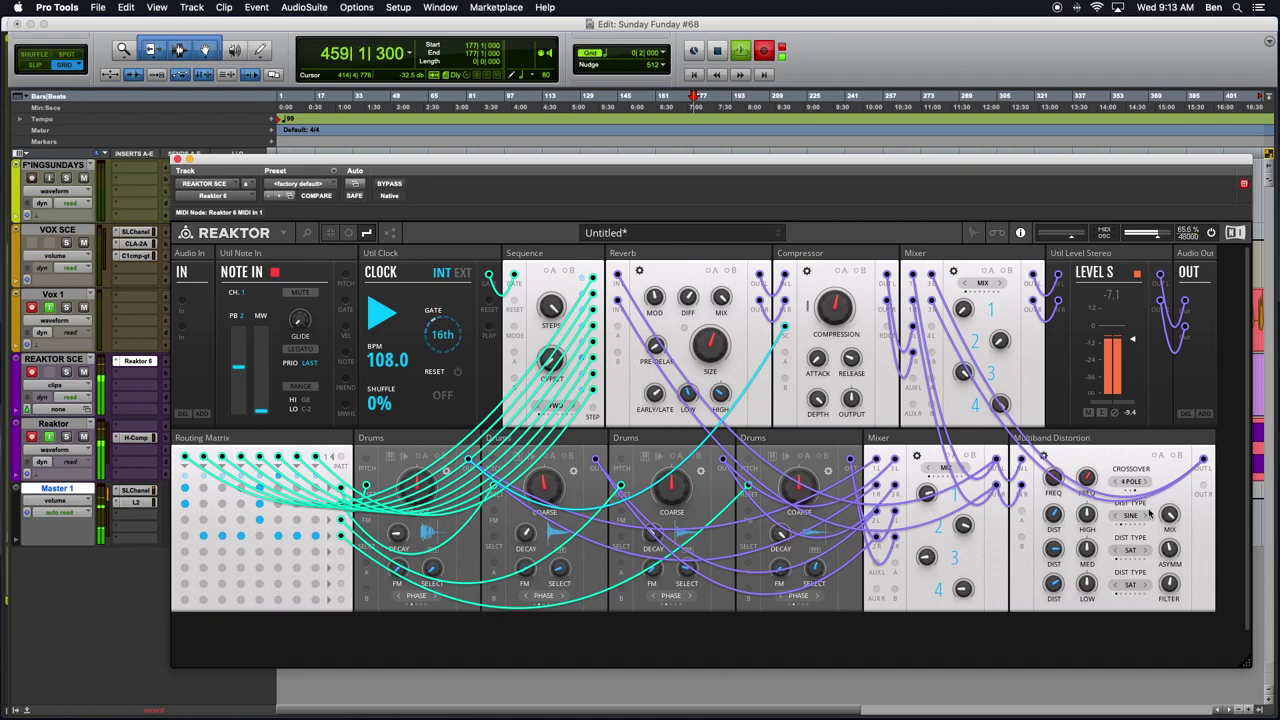
left_click(1147, 587)
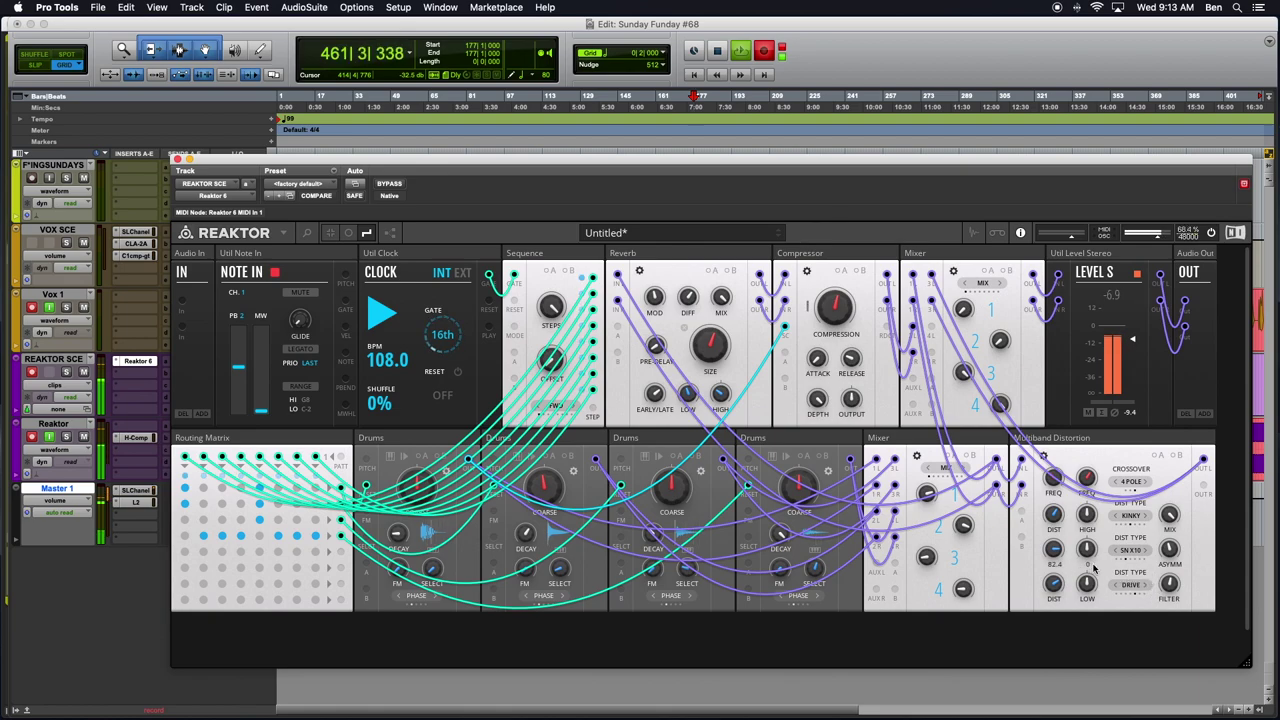
- Adjust the Multiband Distortion's mid level, mix, asymmetry, filter and lower crossover frequency
mouse_move(1087, 550)
left_mouse_down()
mouse_move(1079, 520)
mouse_move(1081, 571)
mouse_move(1081, 503)
mouse_move(1085, 532)
left_mouse_up()
left_click_drag(1168, 525, 1166, 477)
mouse_move(1160, 539)
left_mouse_down()
mouse_move(1160, 595)
mouse_move(1168, 506)
mouse_move(1170, 536)
left_mouse_up()
left_click_drag(1172, 584, 1165, 416)
left_click_drag(1054, 478, 1043, 456)
- Load the Multiband Distortion's Hard preset and repatch its right output to the upper Mixer's third channel
left_click(1043, 457)
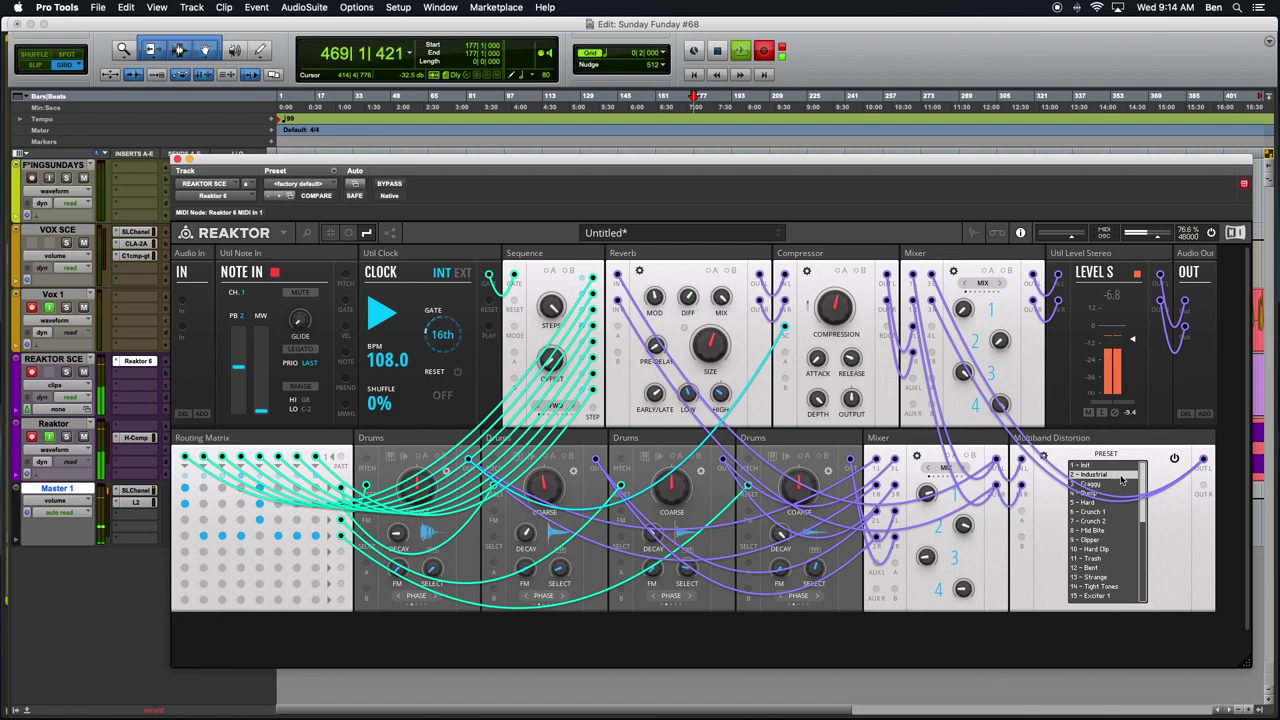
left_click(1046, 459)
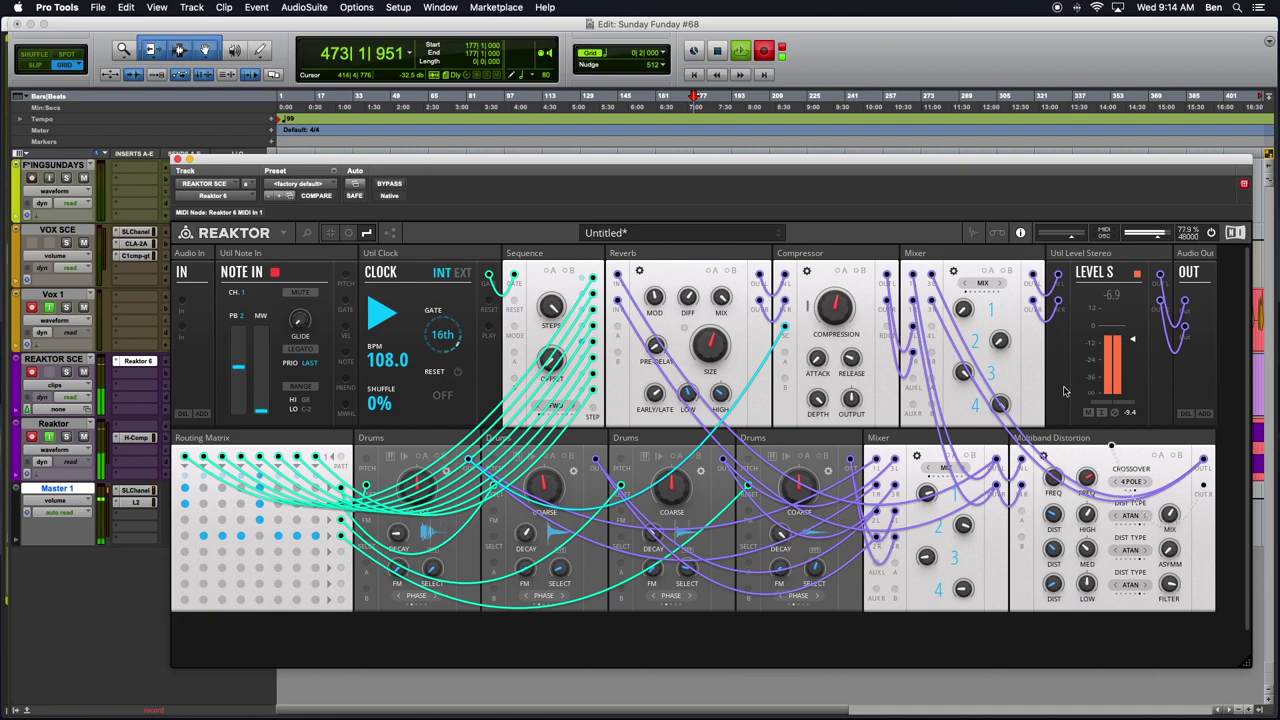
left_click_drag(931, 304, 932, 301)
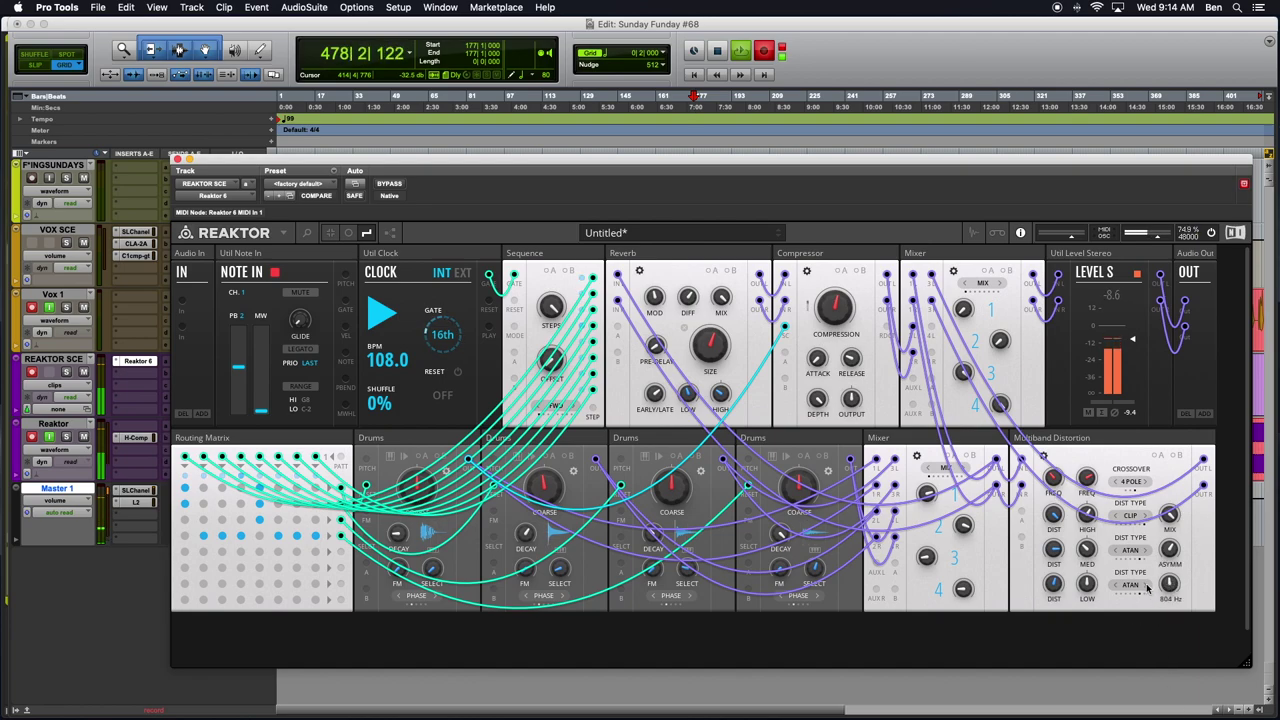
- Load the Mid Bite preset in the Multiband Distortion and return to its controls
left_click(1044, 457)
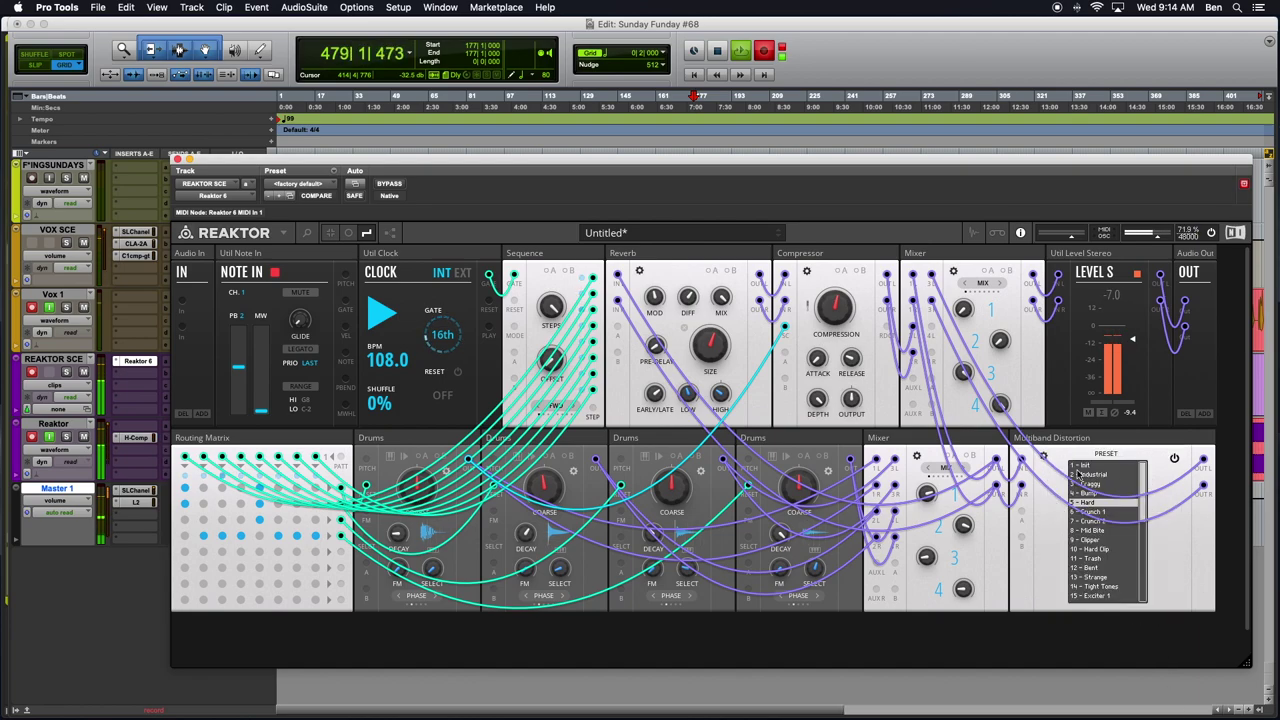
left_click(1095, 530)
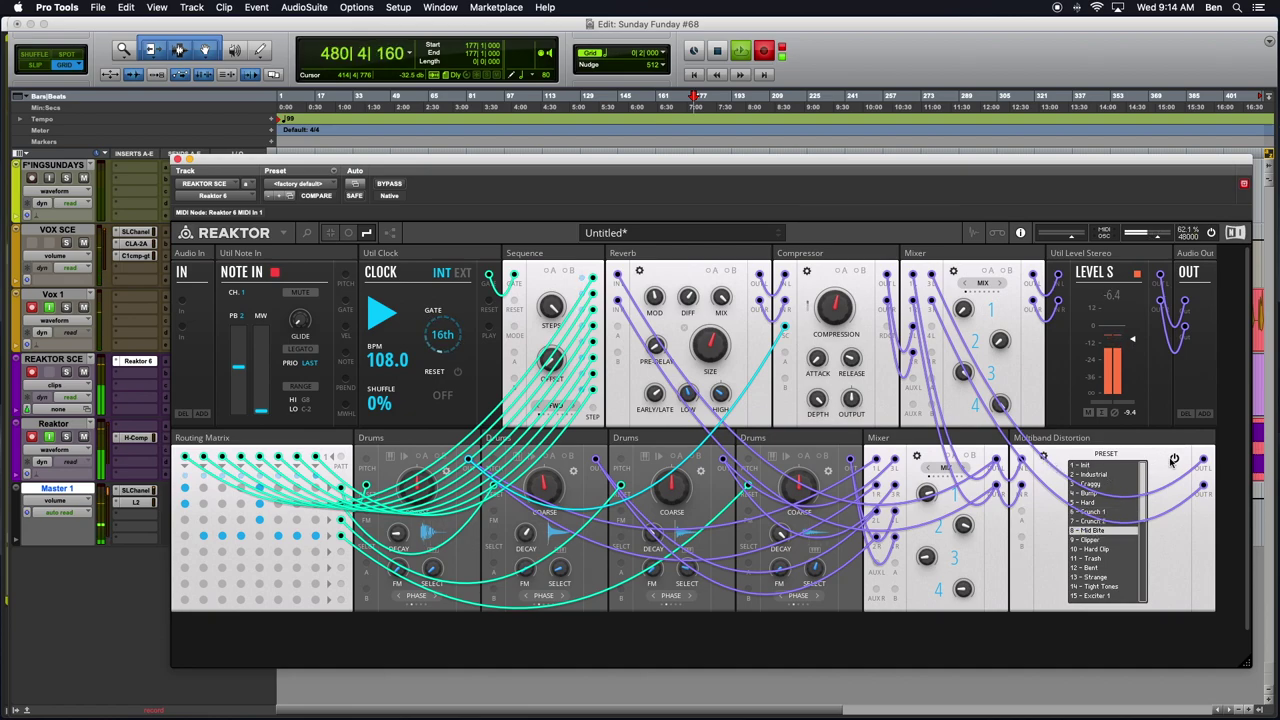
left_click(1044, 457)
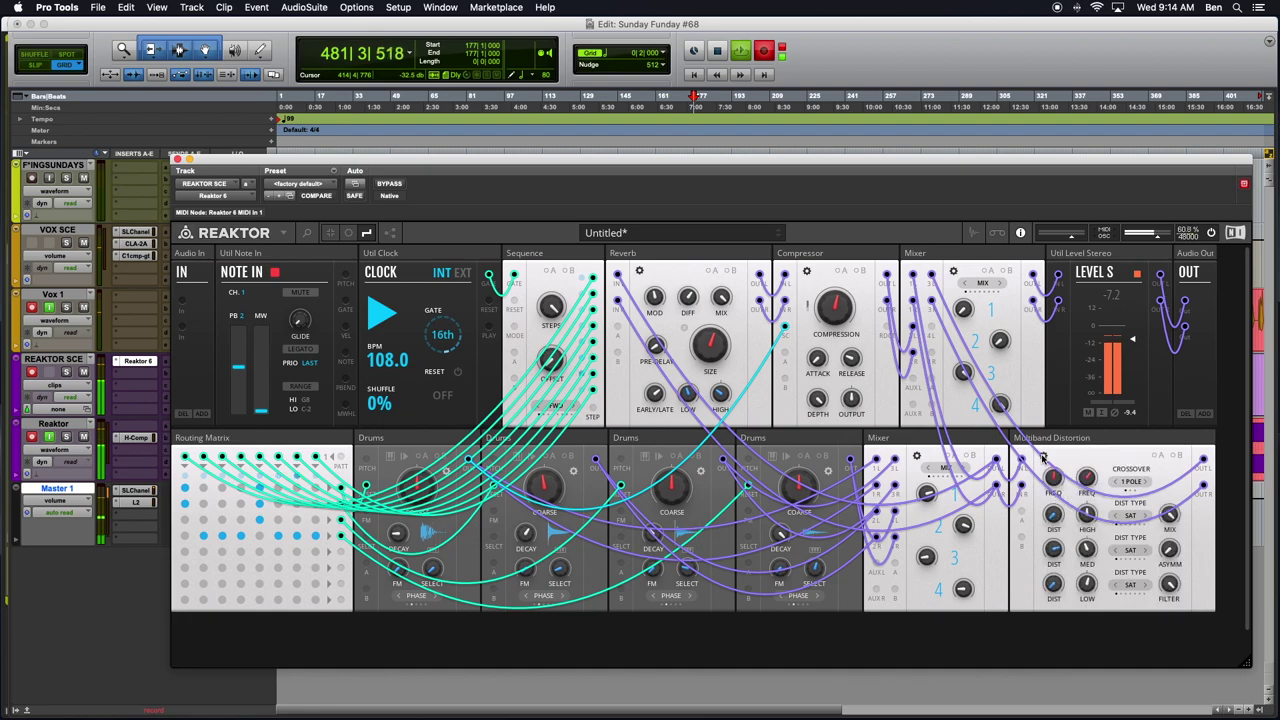
- Add a Toy Box Free Pack EFX-Distortion (Stereo) module to the rack
double_click(1062, 625)
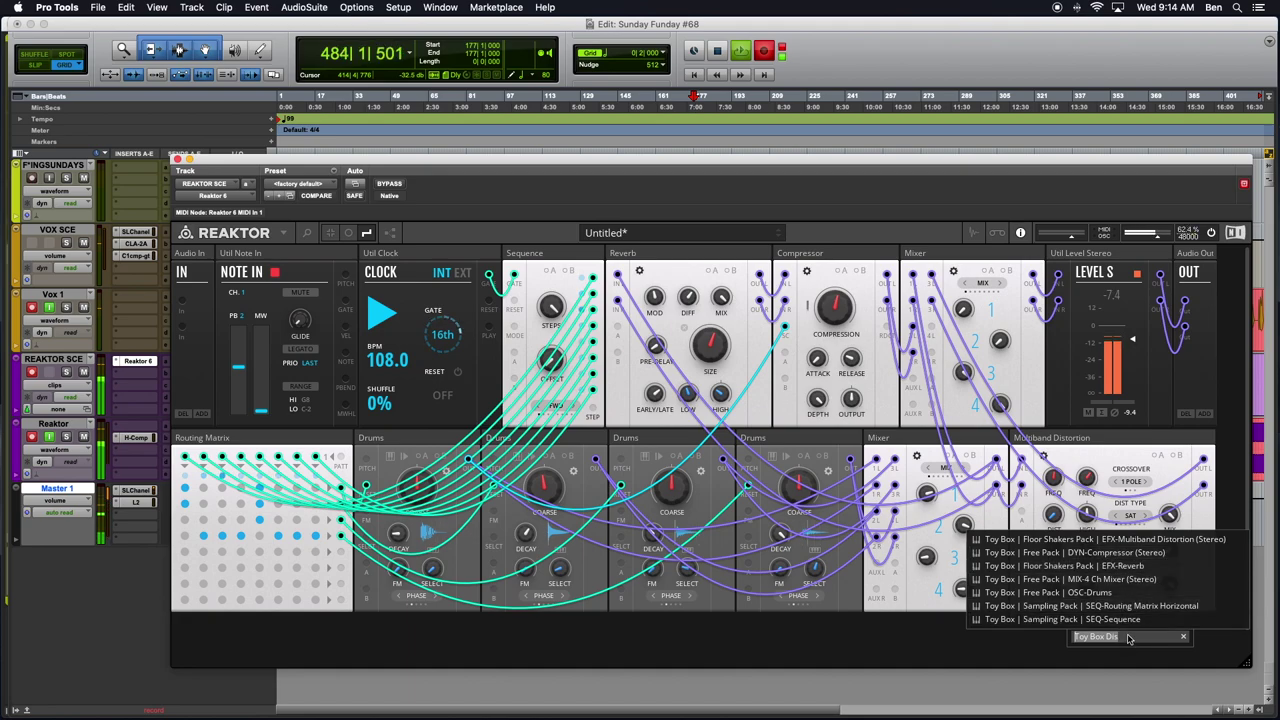
type("t")
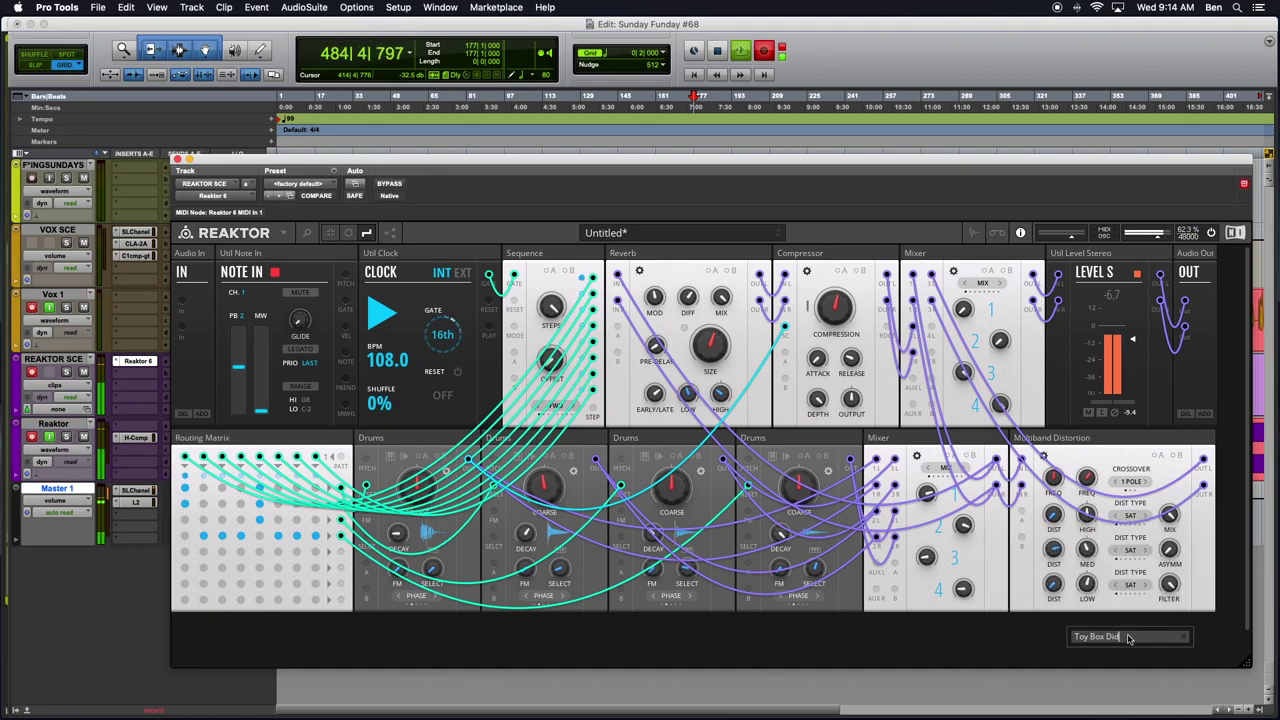
key("BackSpace")
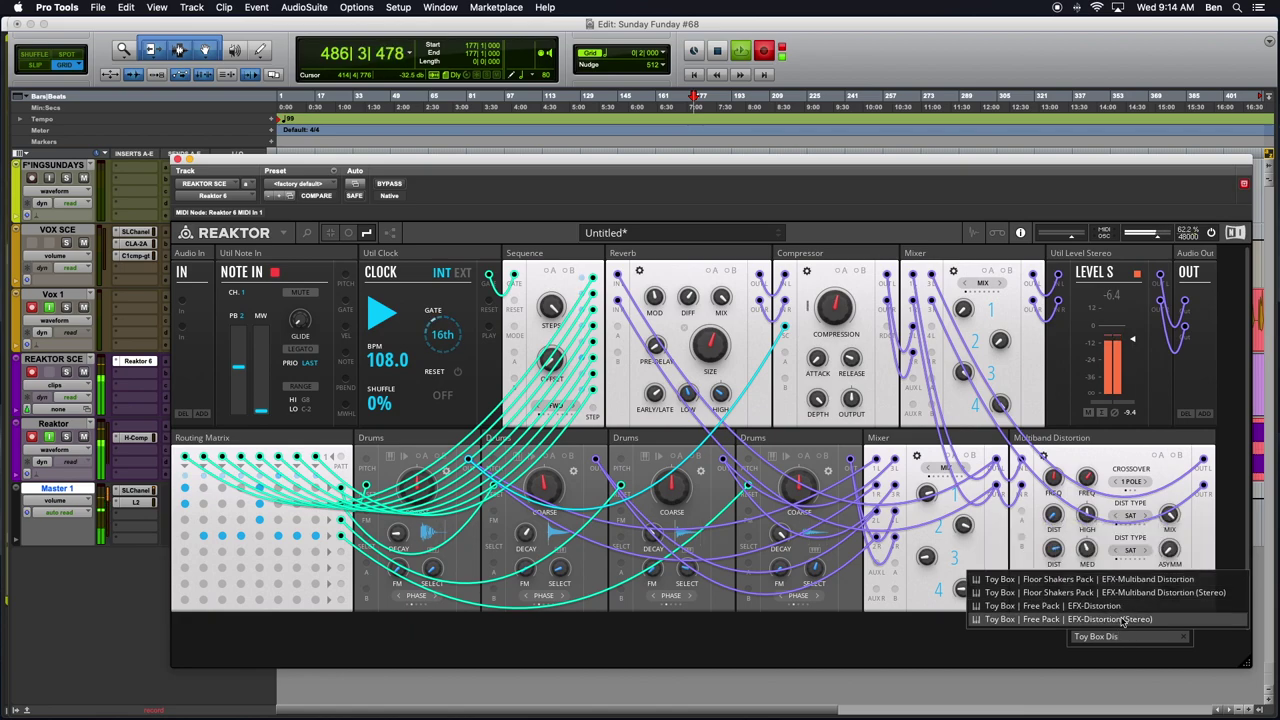
left_click(1123, 620)
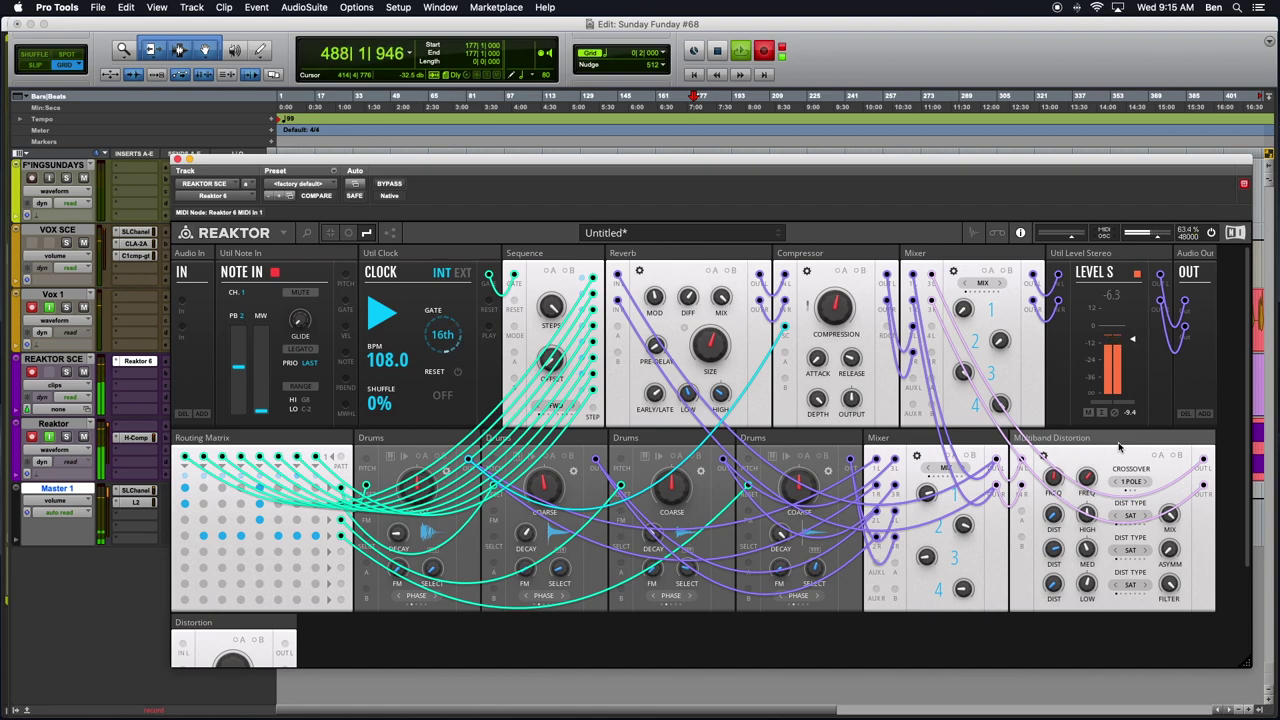
- Delete the Multiband Distortion and place the Distortion module beside the lower Mixer in its spot
key("Delete")
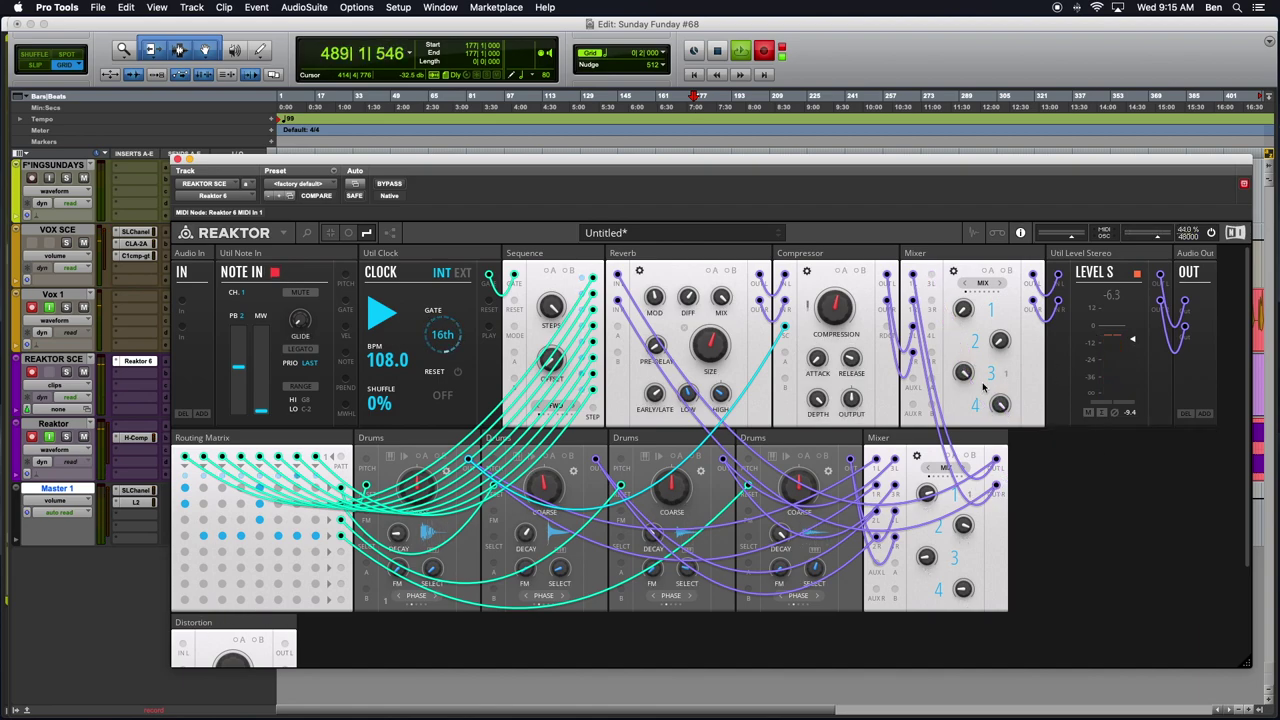
left_click_drag(964, 312, 955, 264)
left_click_drag(188, 618, 1028, 434)
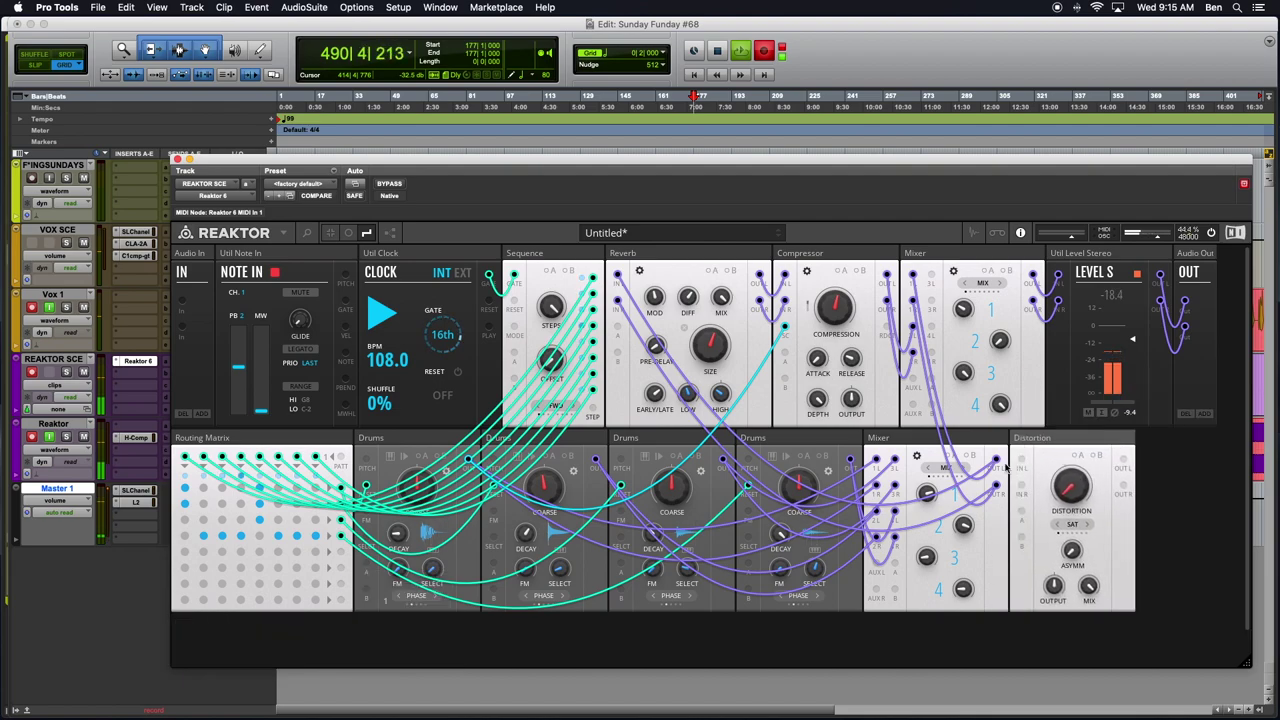
- Patch the lower Mixer's outputs into the Distortion inputs and the Distortion outputs into the upper Mixer's third channel
left_click_drag(996, 459, 1022, 485)
left_click_drag(1123, 459, 931, 274)
left_click_drag(1123, 485, 931, 300)
- Set the Distortion type to DRIVE with adjusted amount, output and asymmetry, and rebalance the dry, reverb and distortion levels in the upper Mixer
left_click_drag(1058, 480, 1066, 336)
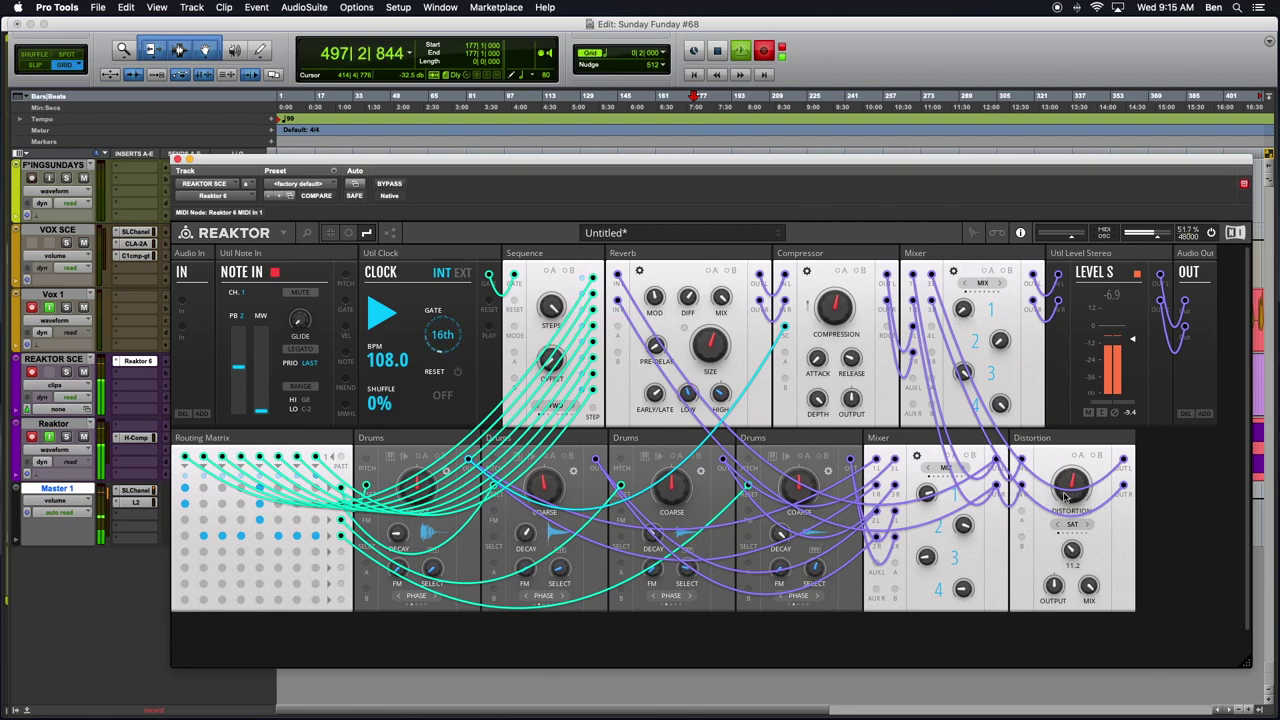
left_click(1090, 530)
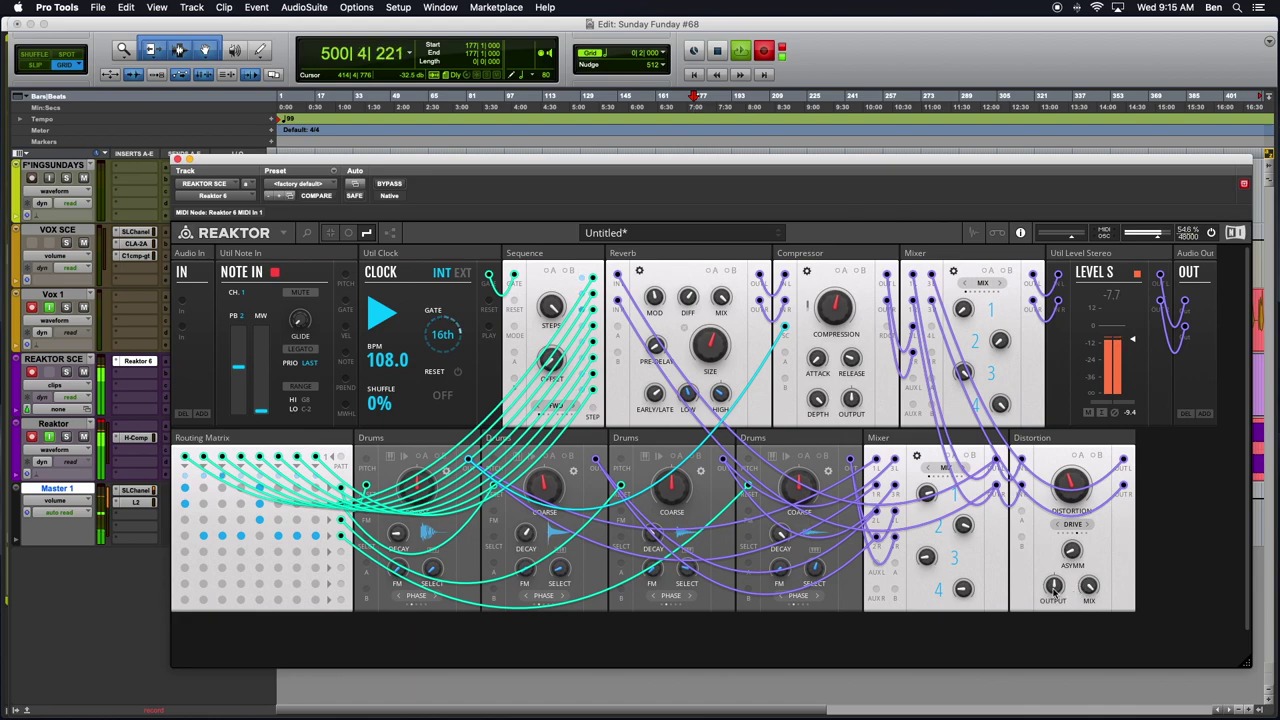
left_click_drag(1052, 594, 1052, 618)
left_click_drag(1072, 560, 1047, 458)
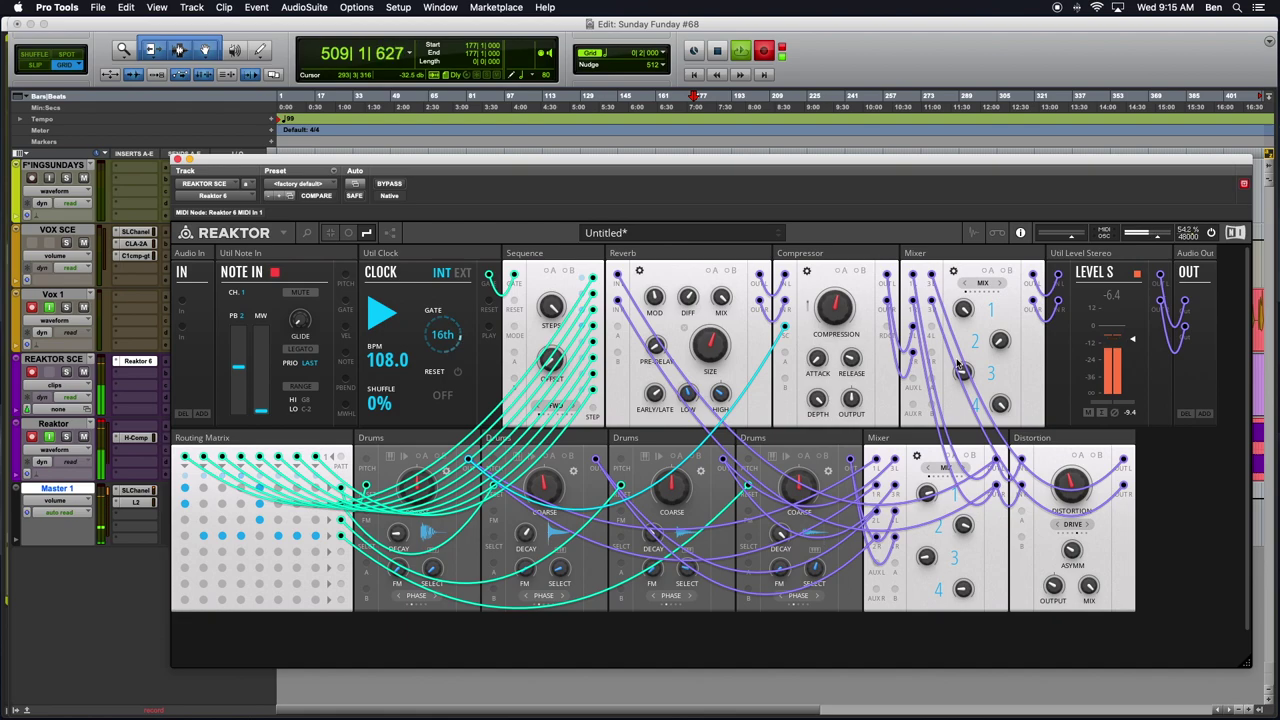
left_click_drag(997, 344, 996, 333)
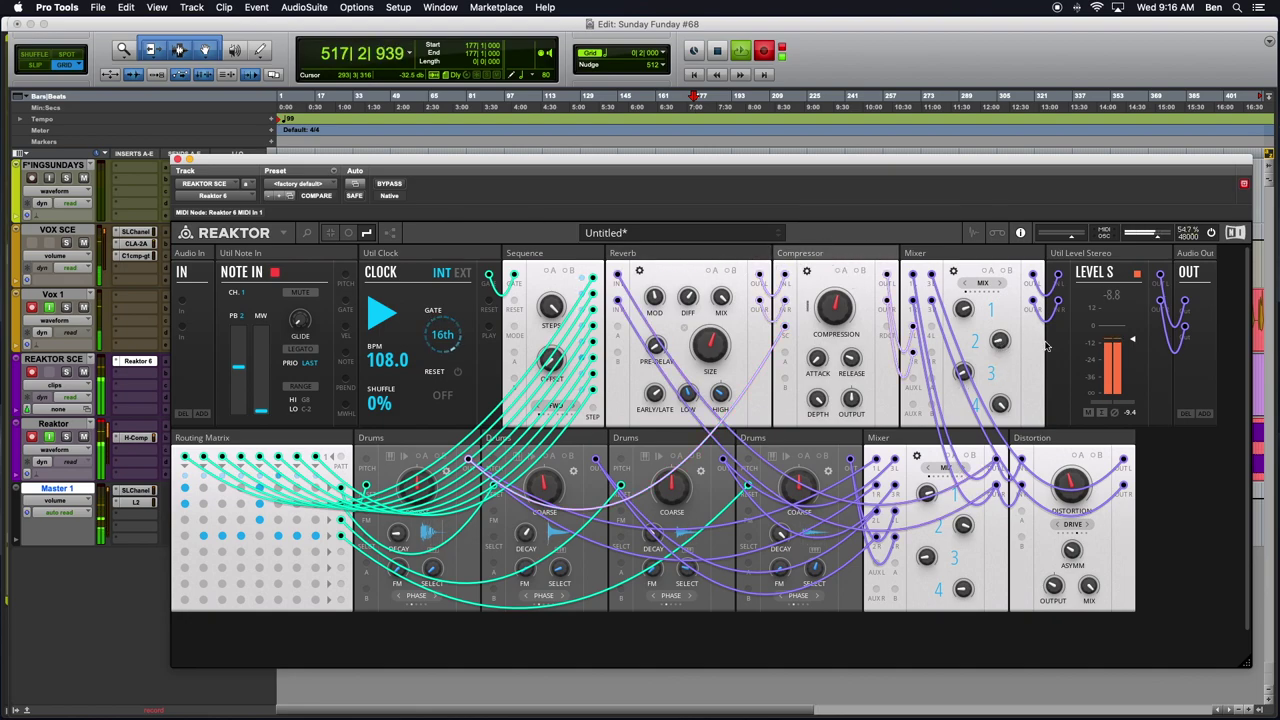
mouse_move(996, 341)
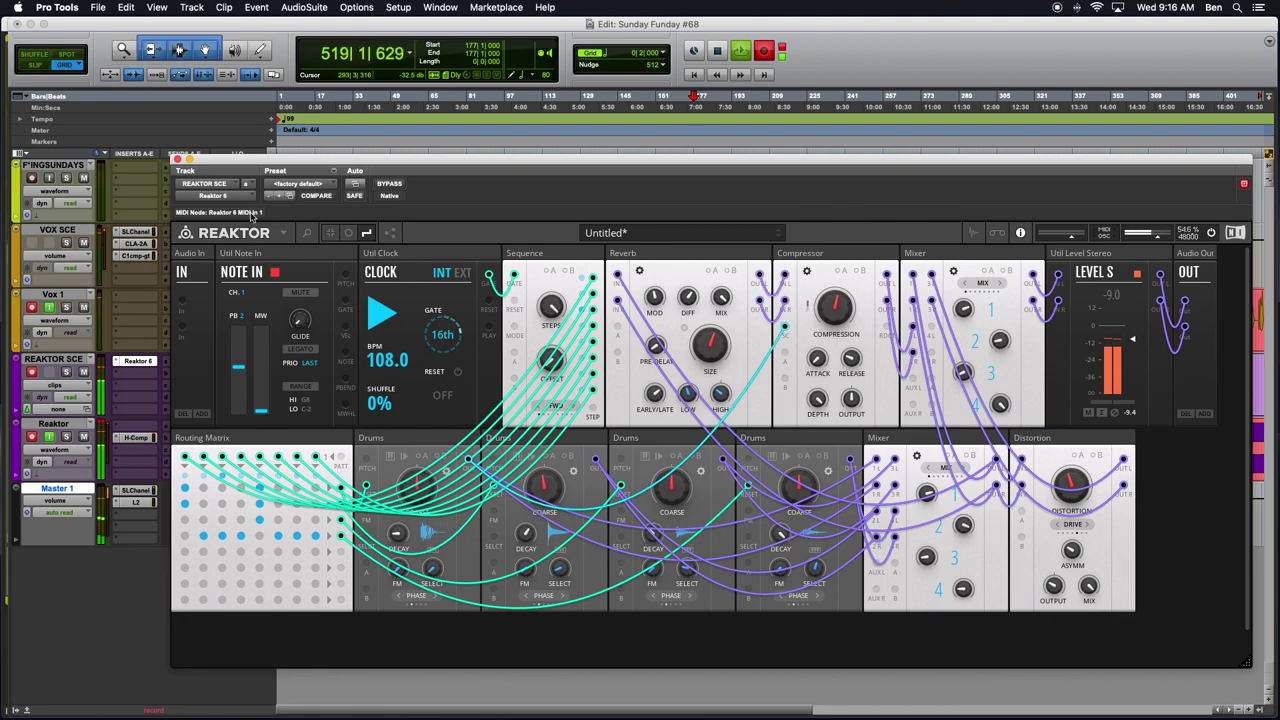
- Save the rack as DRUM MATEY in My Racks, replacing the existing file of that name
left_click(284, 233)
mouse_move(296, 254)
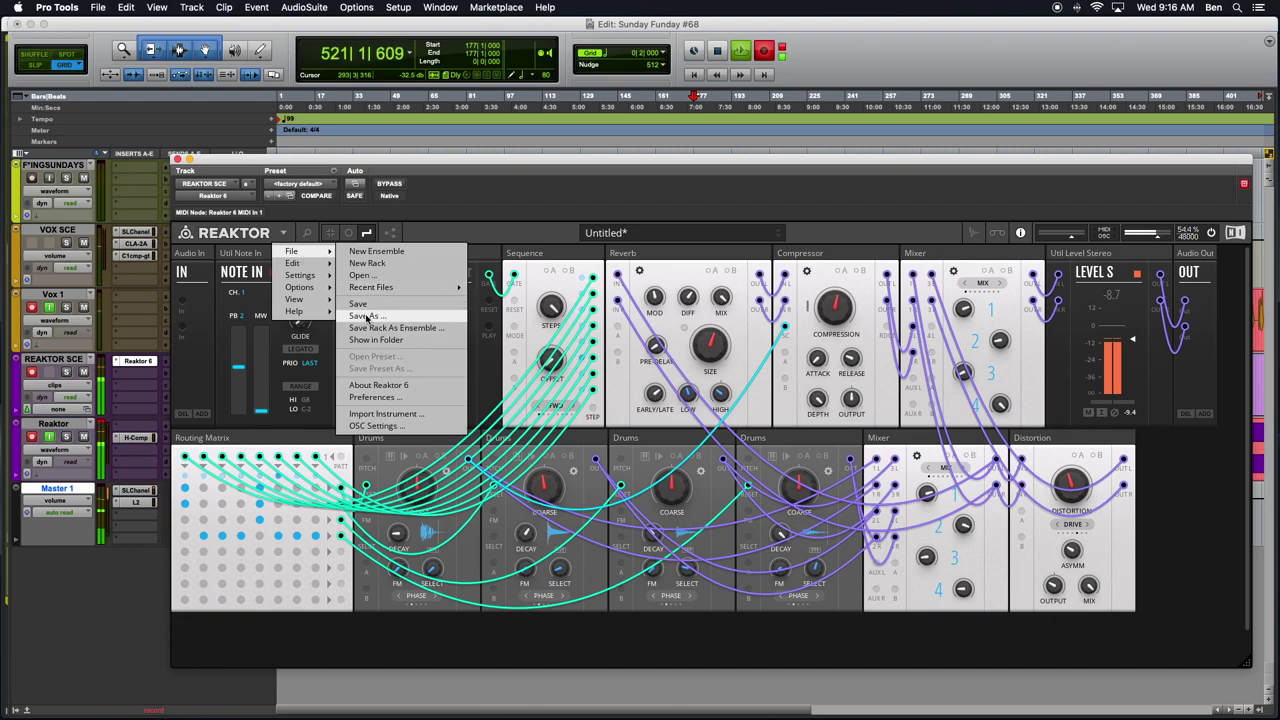
left_click(366, 318)
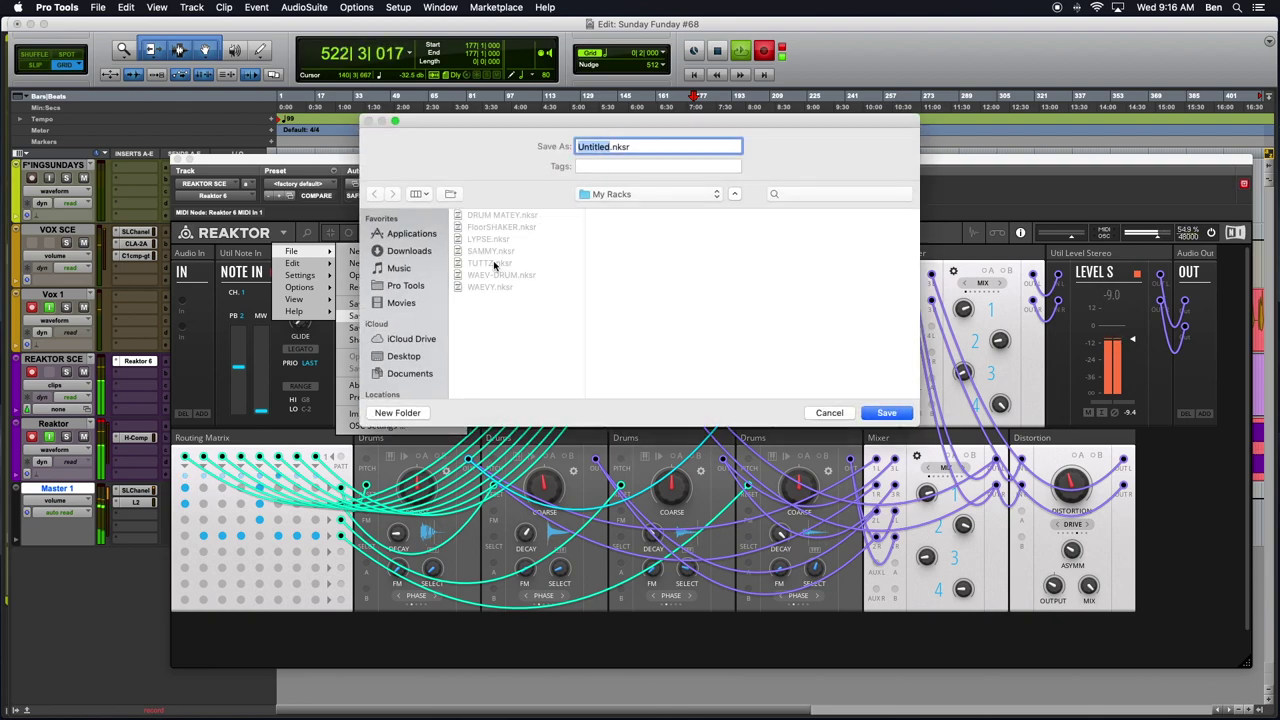
left_click(493, 218)
left_click(886, 412)
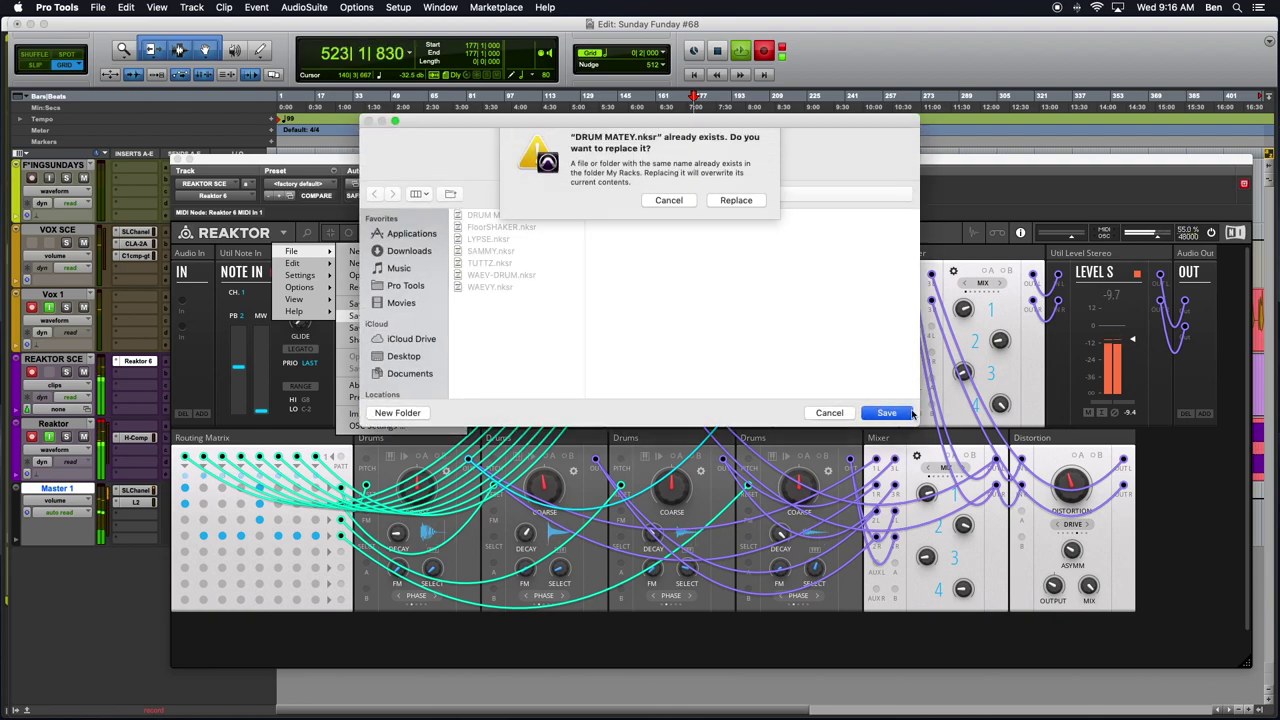
left_click(740, 208)
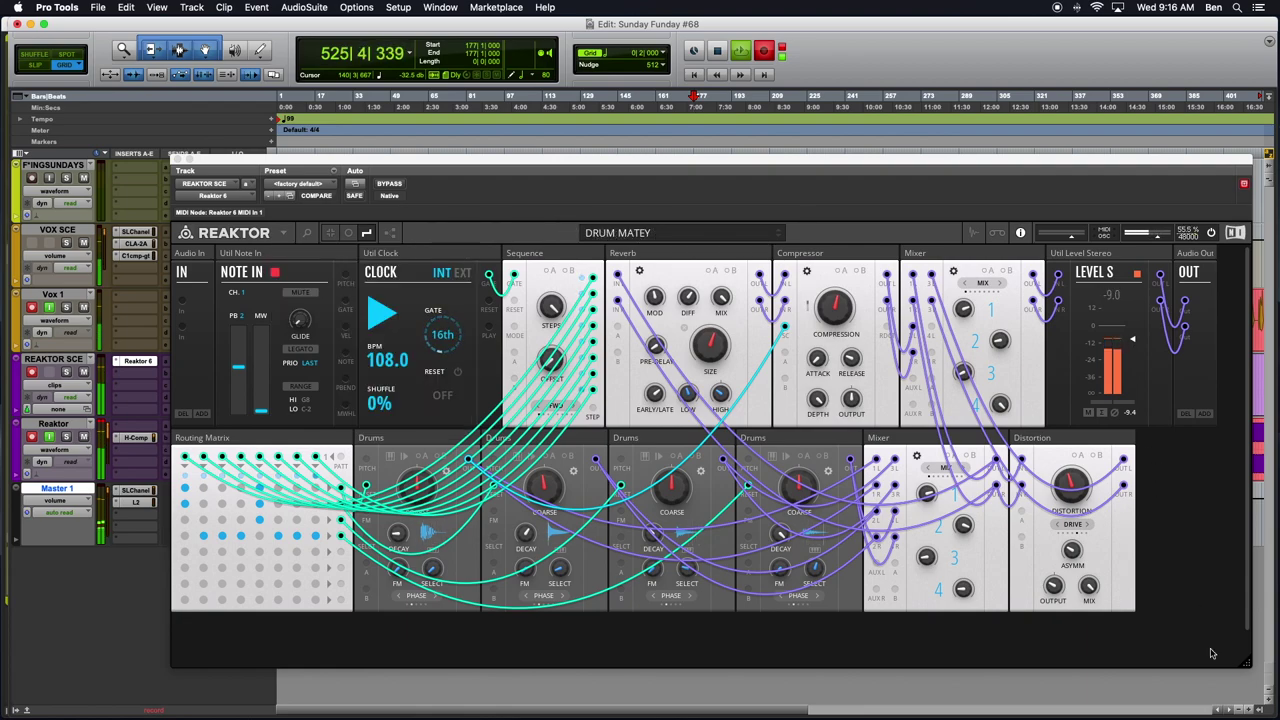
- Set the Level Stereo module's output level to -2.0 and mute the VOX SCE track
left_click_drag(1240, 662, 1225, 668)
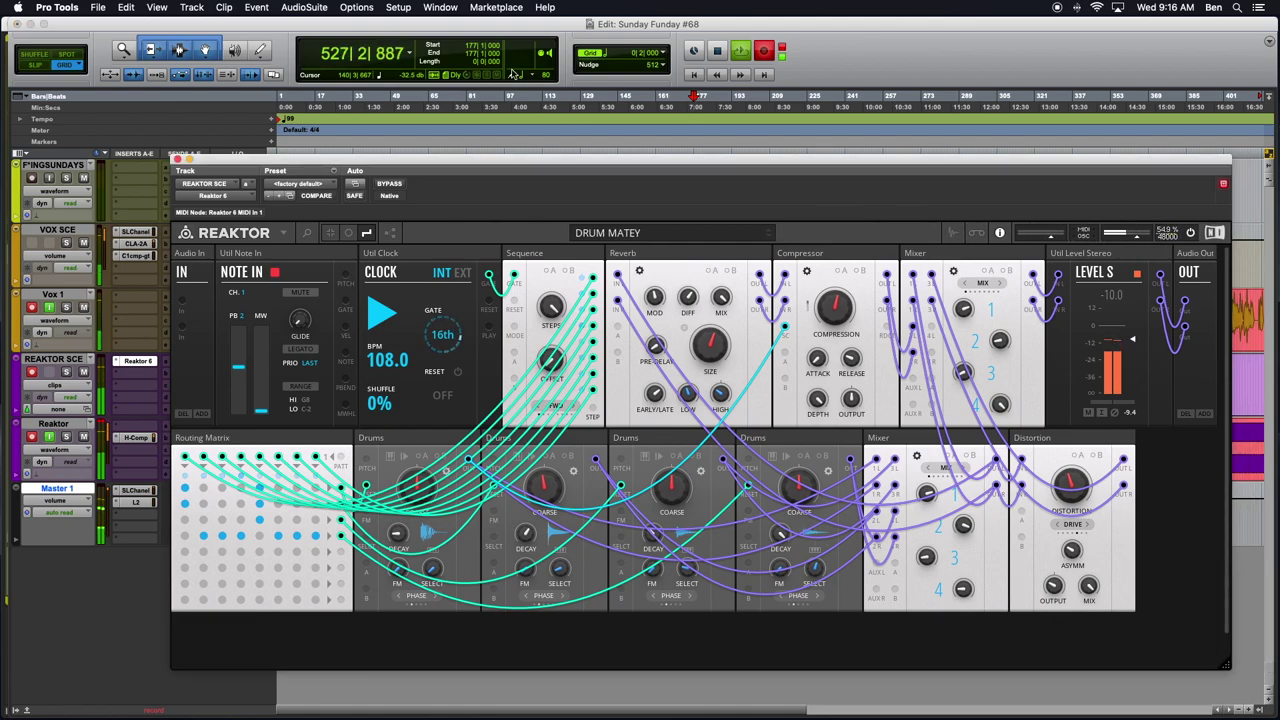
left_click_drag(590, 161, 506, 165)
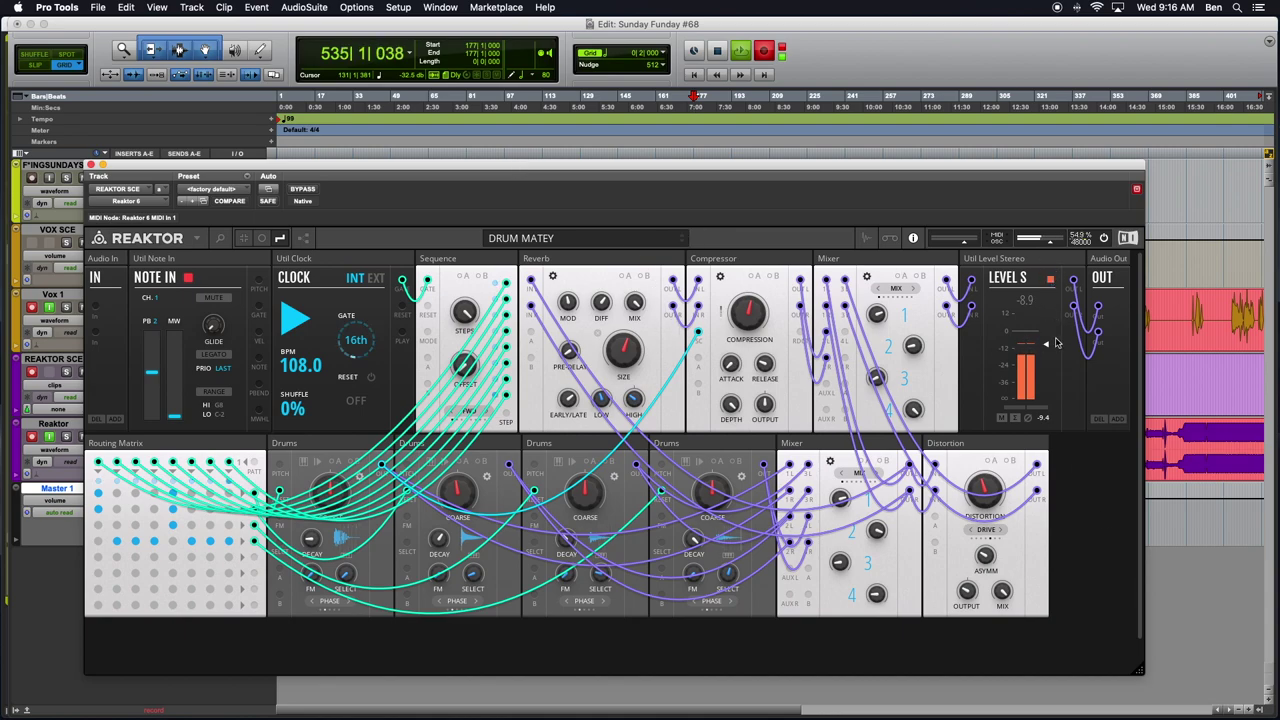
left_click_drag(534, 166, 573, 167)
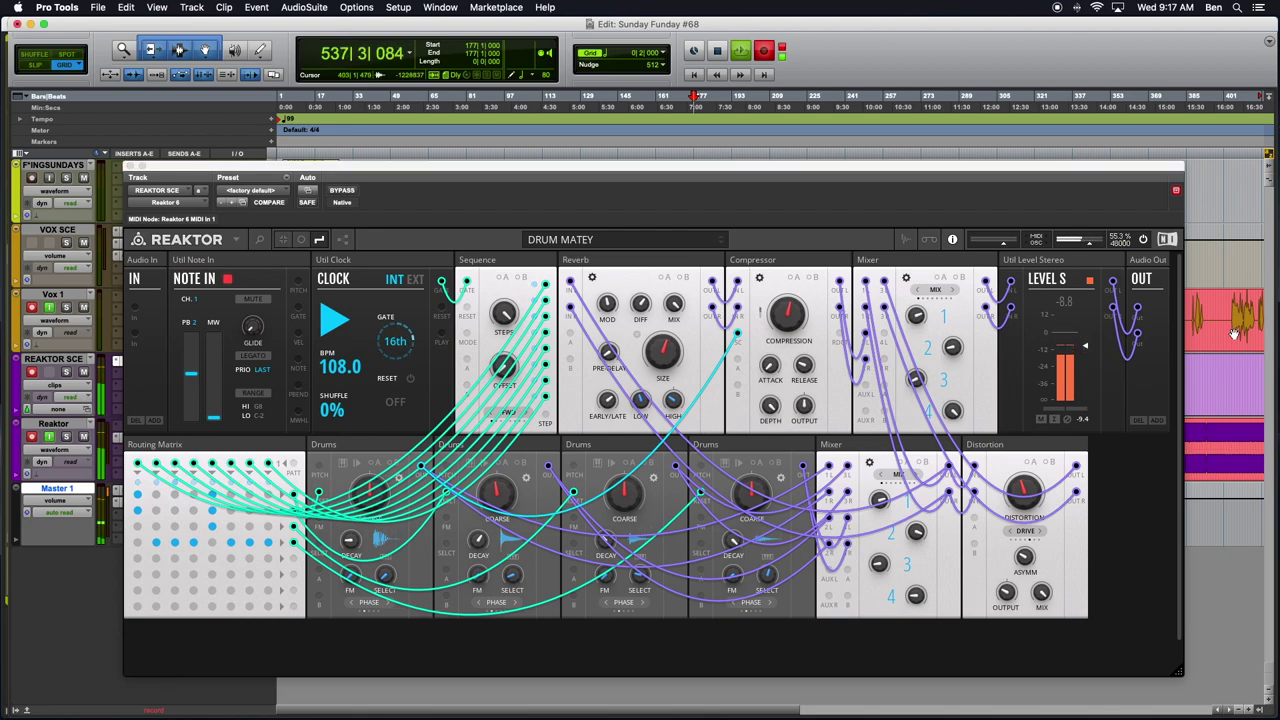
mouse_move(1097, 345)
left_mouse_down()
mouse_move(1088, 378)
mouse_move(1105, 451)
left_mouse_up()
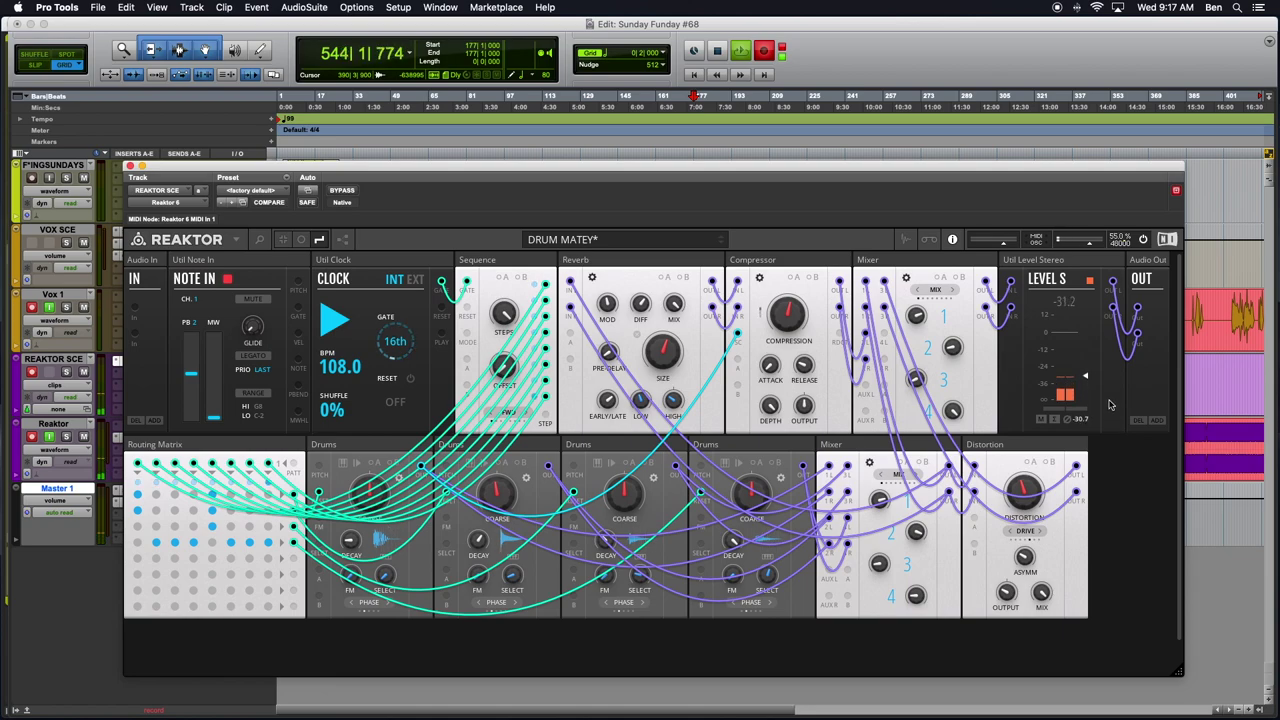
left_click_drag(1110, 378, 1108, 330)
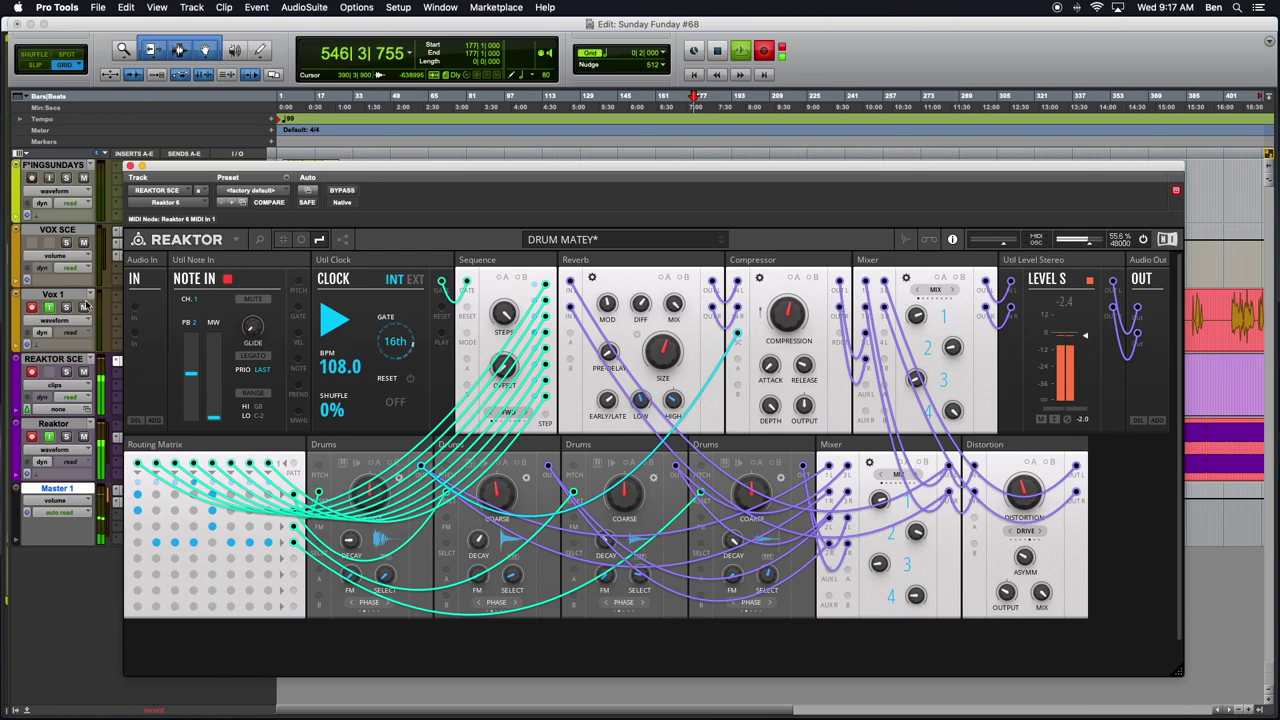
left_click(85, 242)
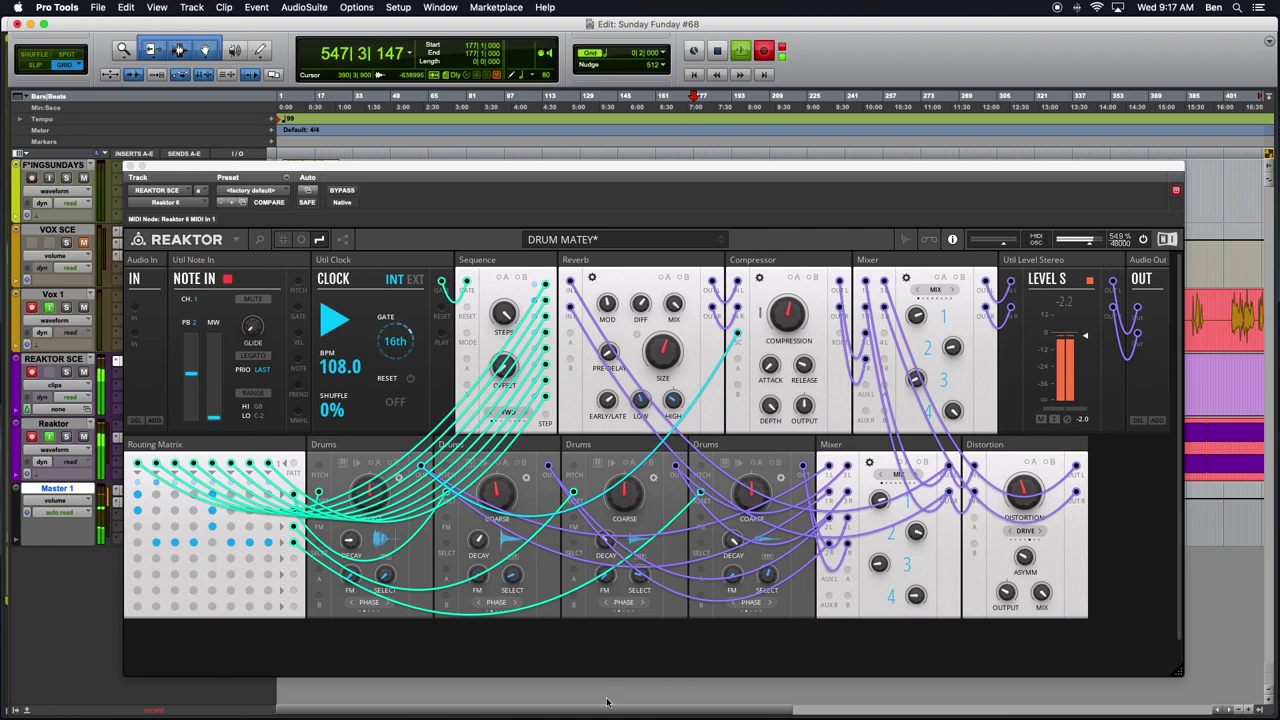
- Add a Toy Box Free Pack SEQ-Value Sequencer and place it between the third and fourth Drums modules
left_click(578, 645)
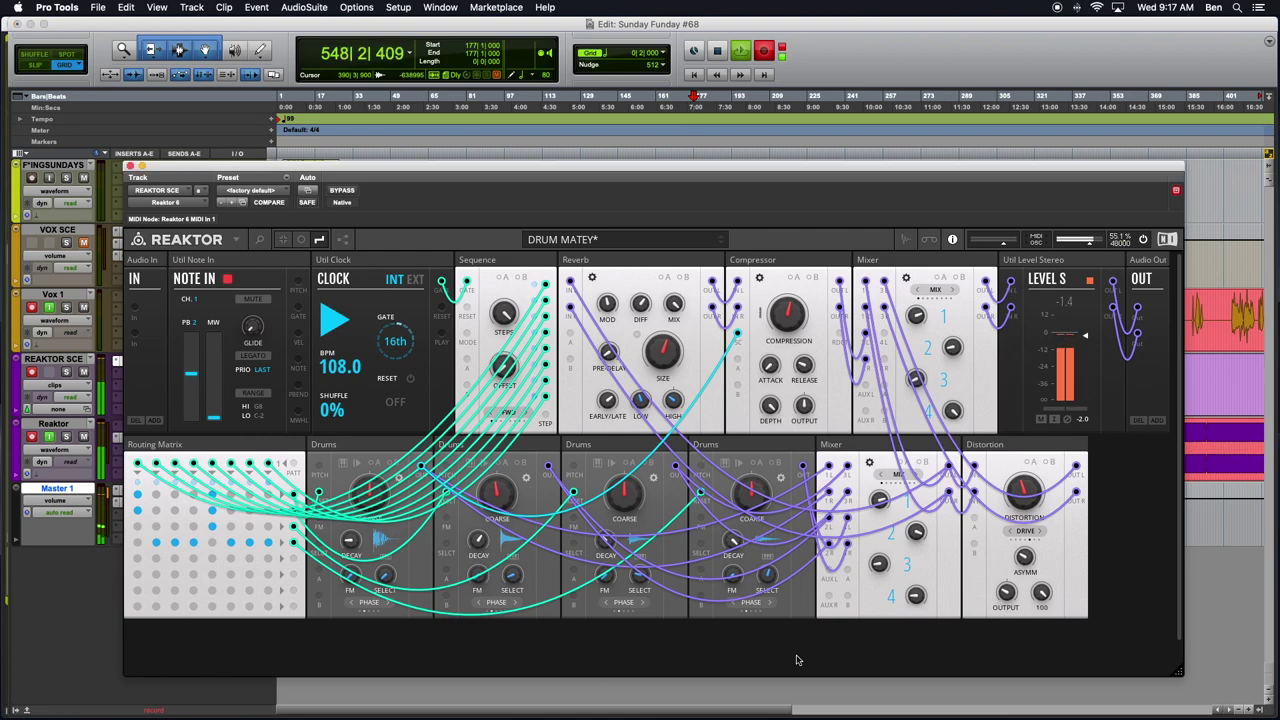
double_click(575, 654)
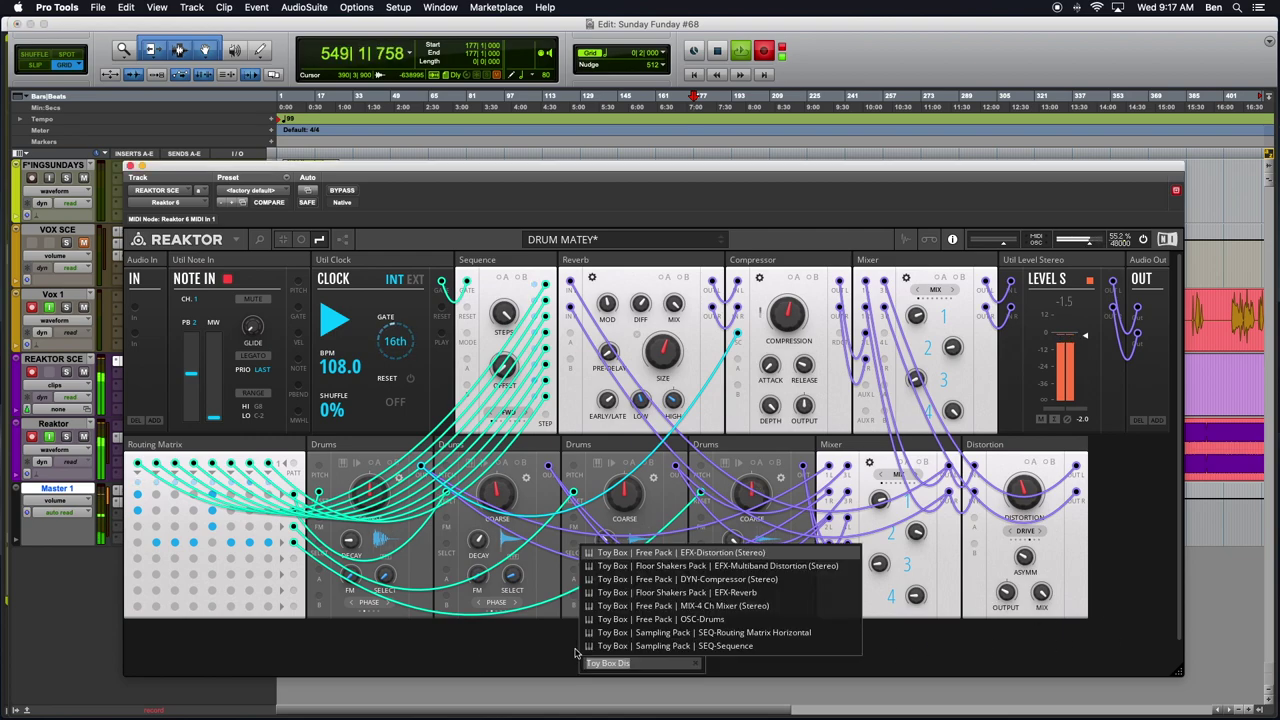
key("BackSpace")
key("BackSpace")
key("BackSpace")
type("Va")
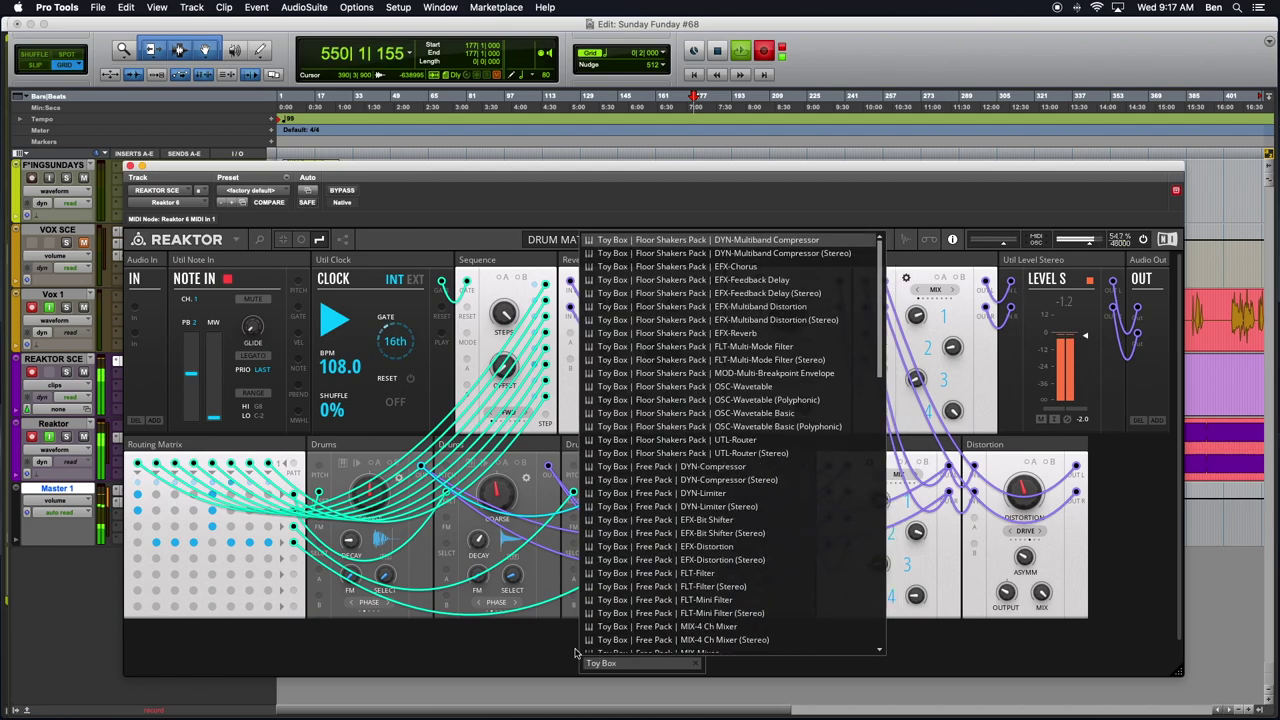
type("l")
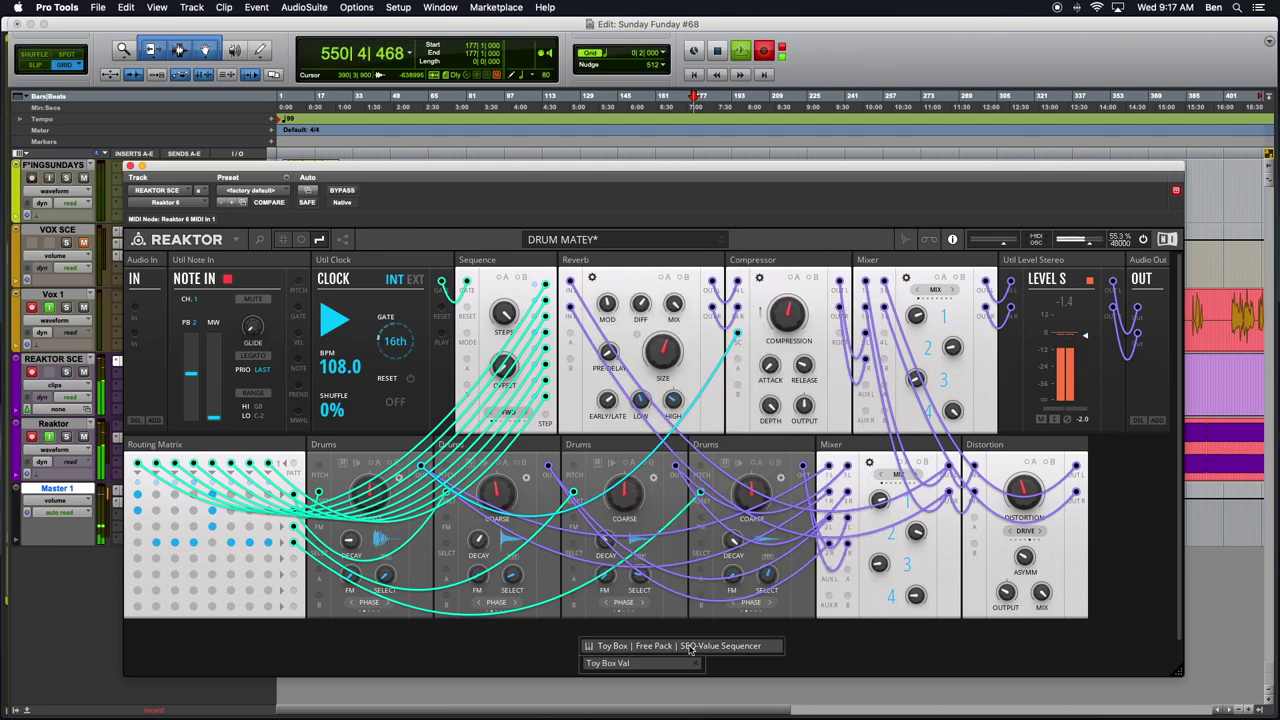
key("Return")
left_click_drag(220, 632, 747, 431)
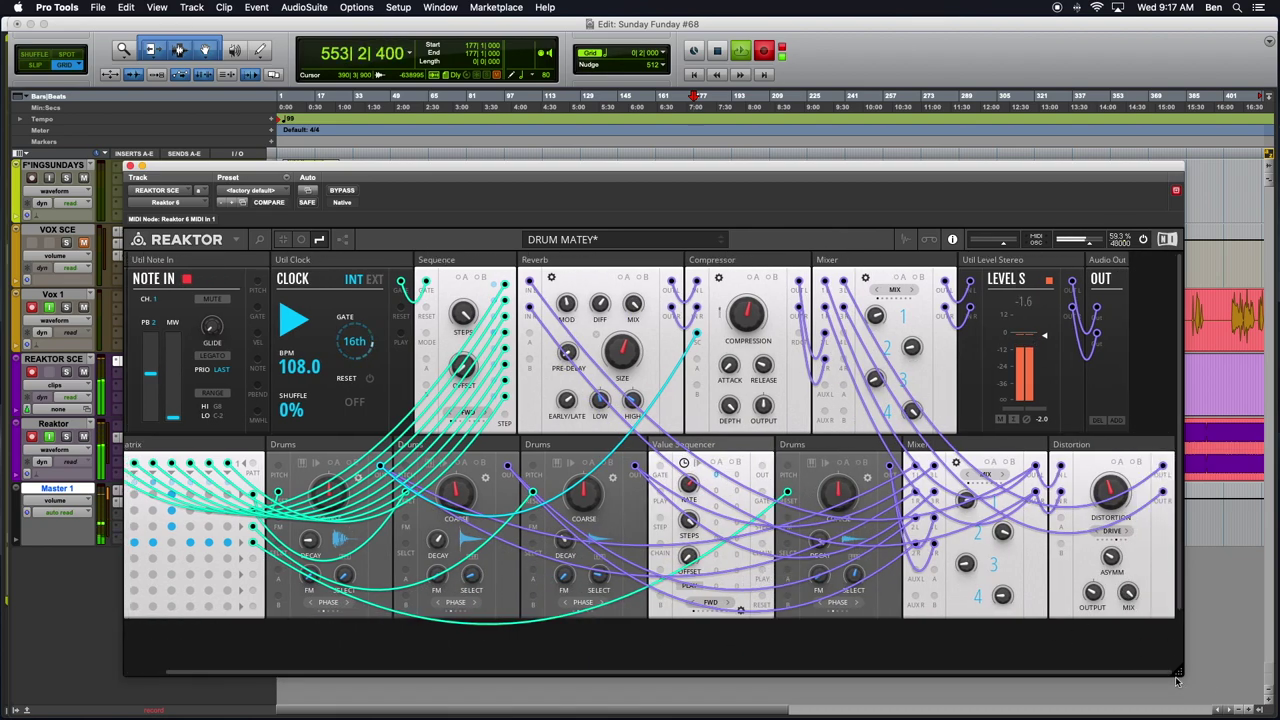
- Patch the Routing Matrix's fourth pattern output into the Value Sequencer's gate input and colour the wire teal
left_click_drag(1178, 671, 1222, 630)
left_click_drag(704, 173, 687, 193)
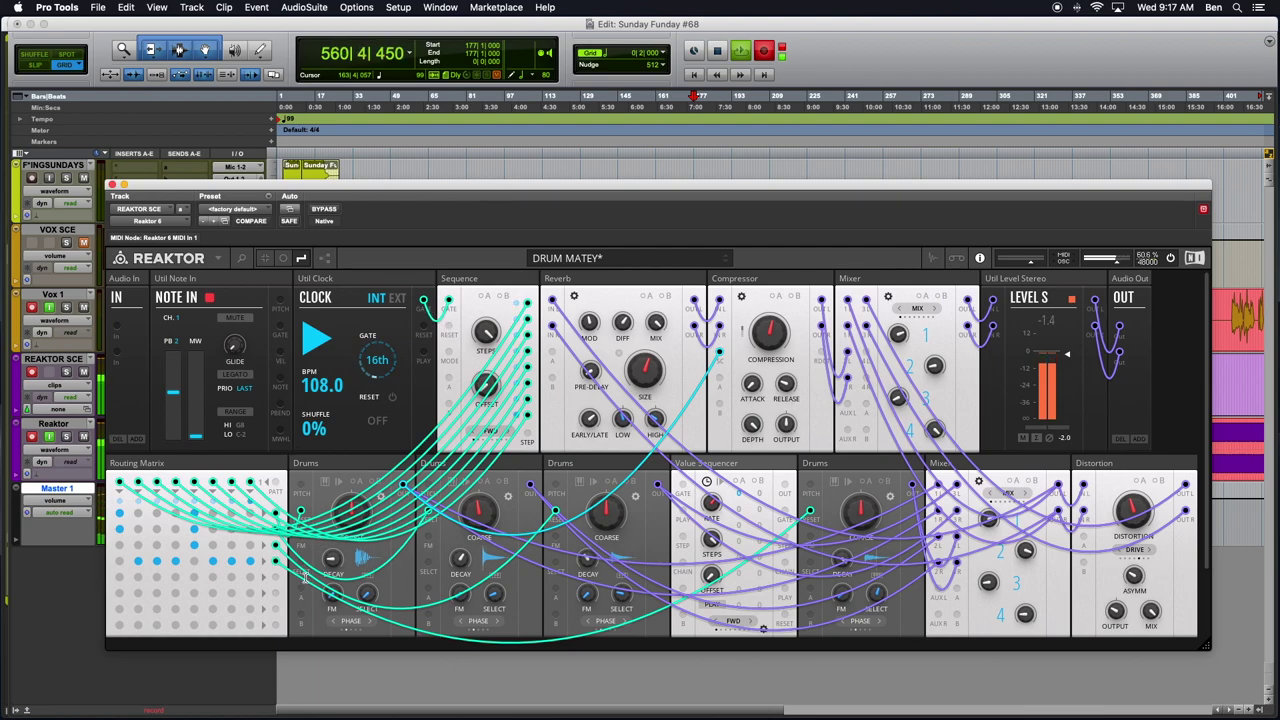
left_click_drag(276, 560, 684, 486)
right_click(684, 486)
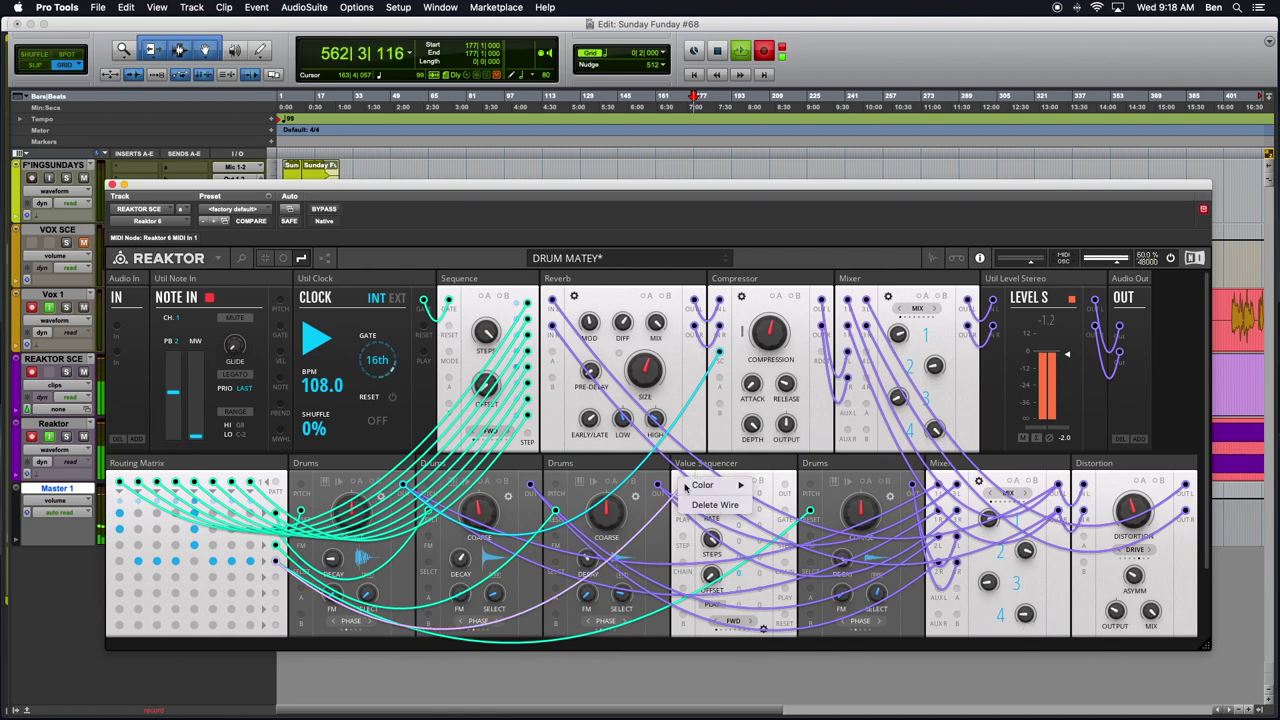
mouse_move(710, 487)
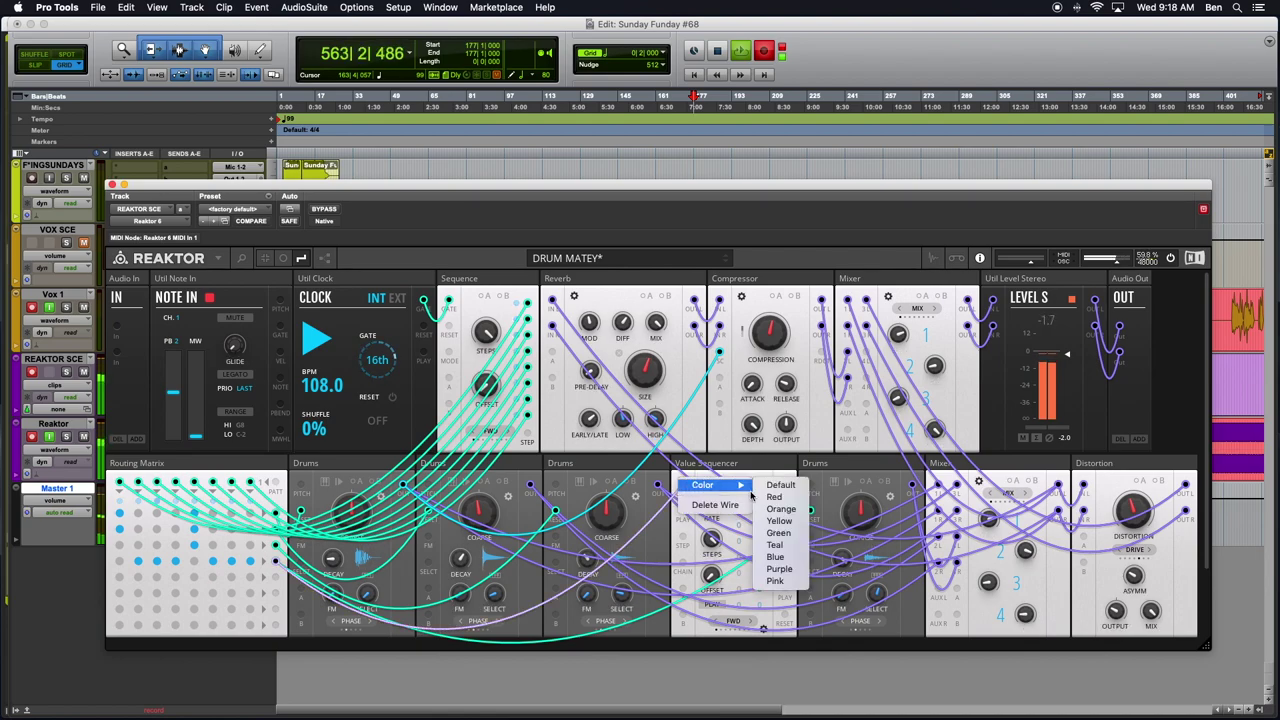
left_click(777, 546)
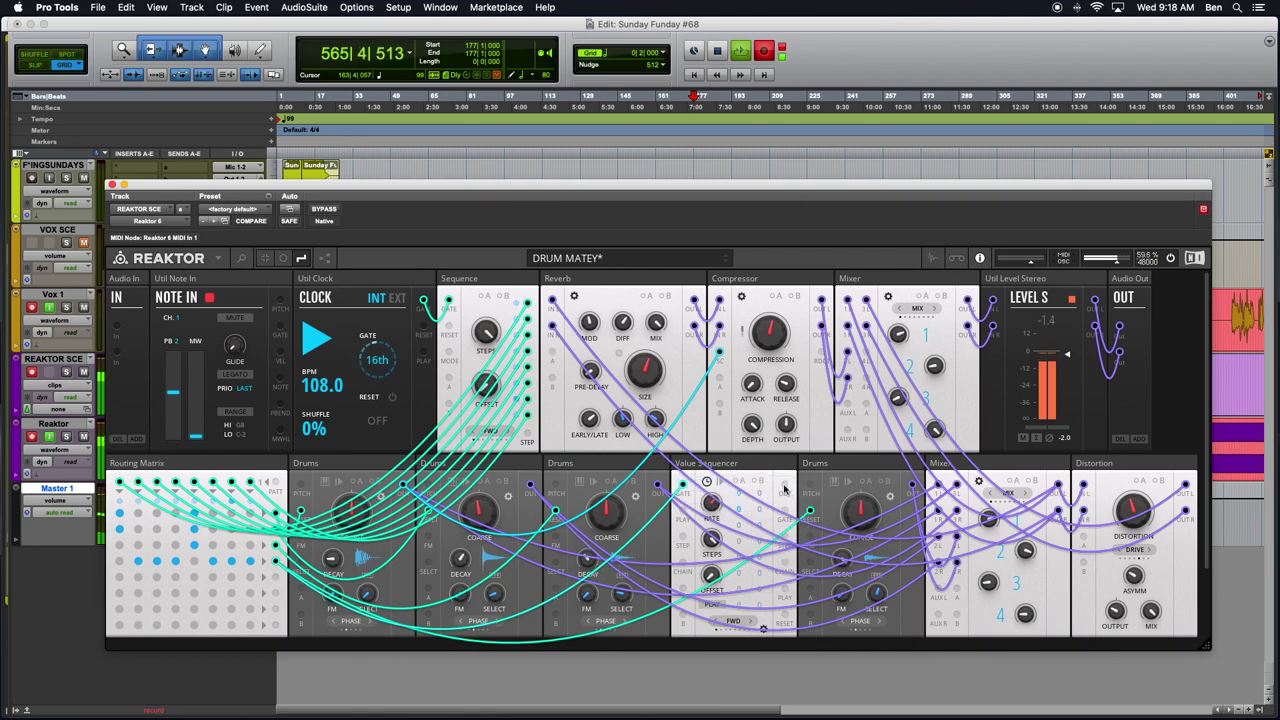
- Patch the Value Sequencer's output into the A modulation input of the fourth Drums module and recolour the wire
right_click(806, 596)
mouse_move(845, 588)
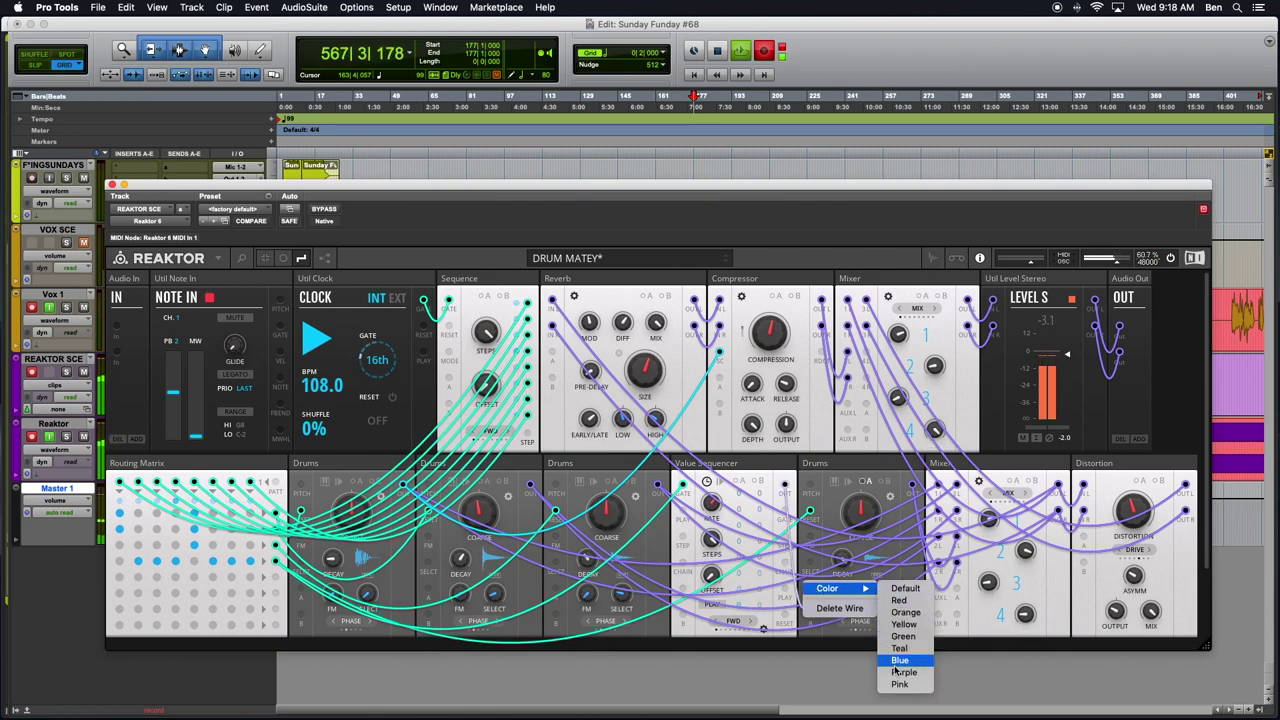
left_click(898, 661)
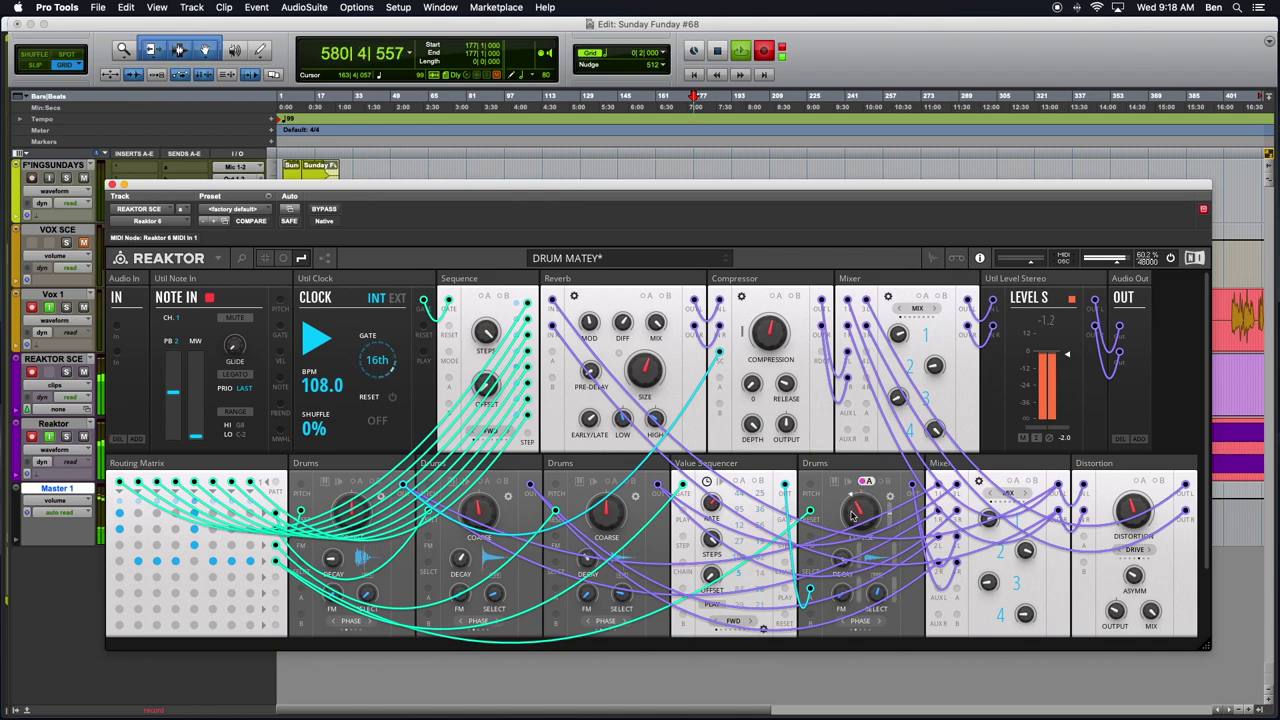
left_click_drag(672, 718, 673, 681)
left_click_drag(1268, 682, 1270, 718)
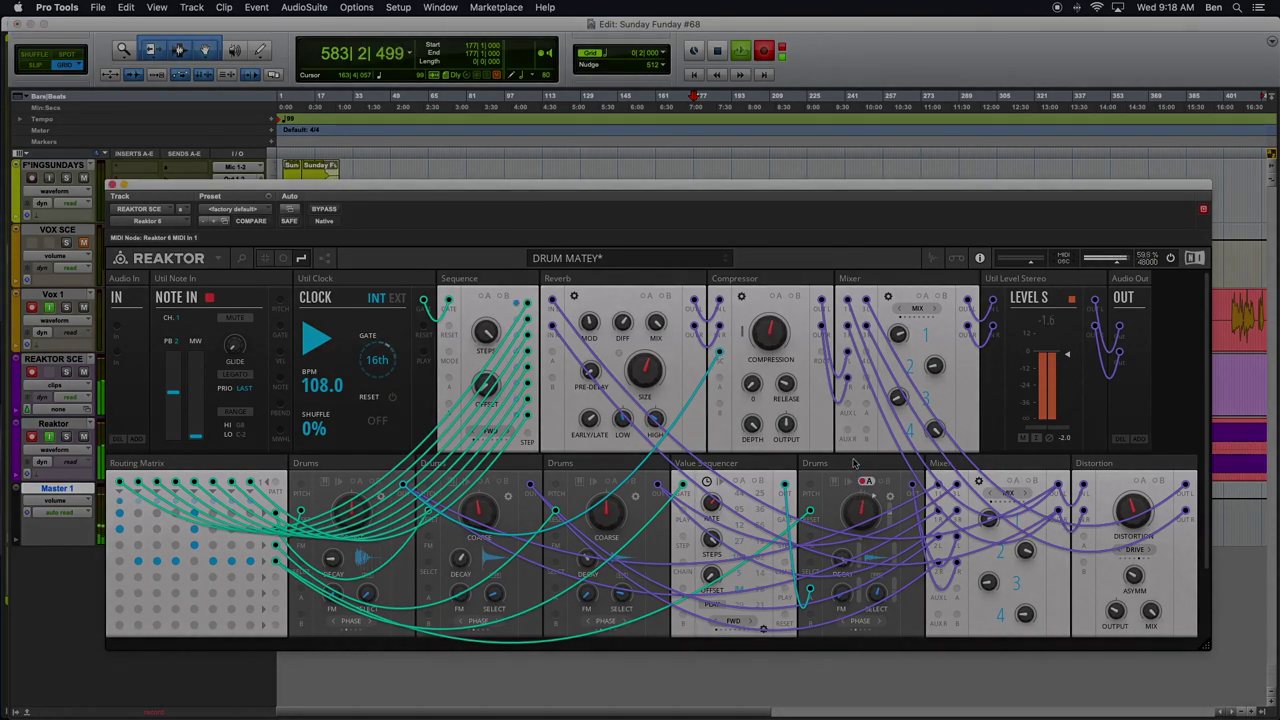